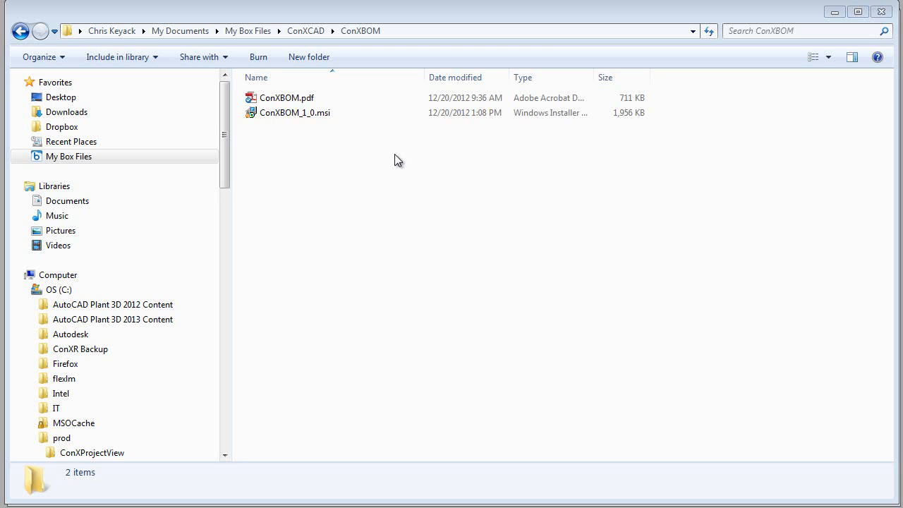
Step: Launch the ConXBOM_1_0.msi installer and accept its license agreement
{"action": "double_click", "coordinate": [302, 114]}
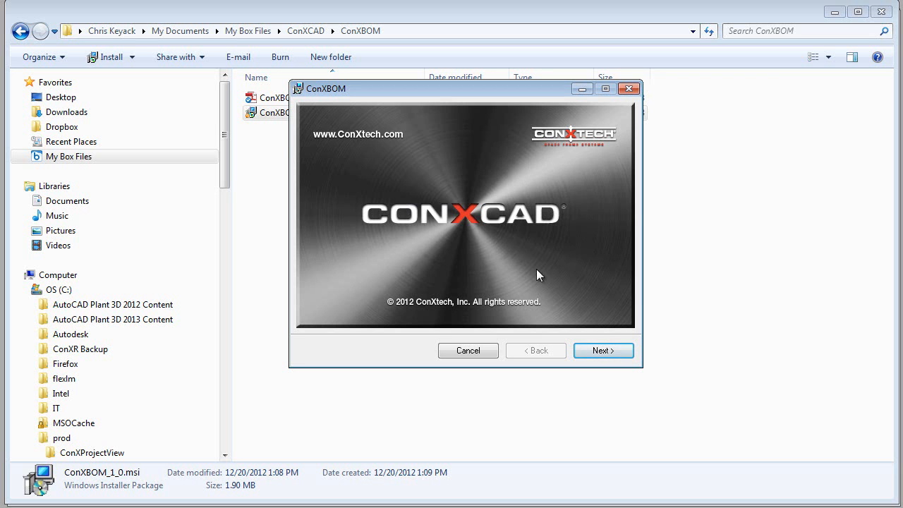
{"action": "left_click", "coordinate": [604, 351]}
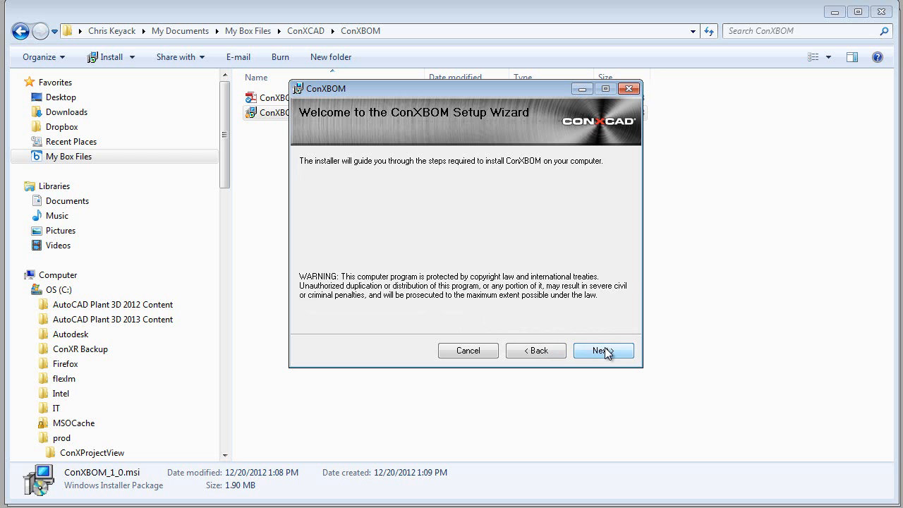
{"action": "left_click", "coordinate": [603, 351]}
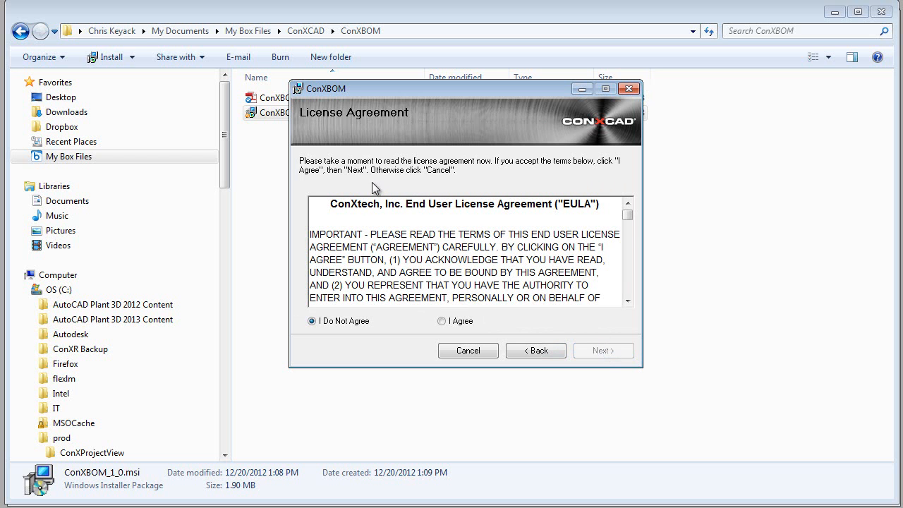
{"action": "left_click_drag", "start_coordinate": [628, 215], "coordinate": [629, 237]}
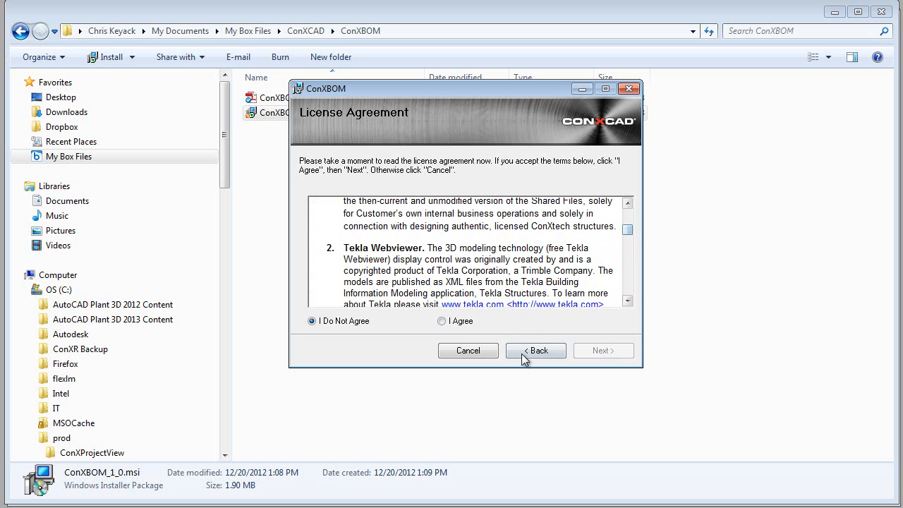
{"action": "left_click", "coordinate": [452, 324]}
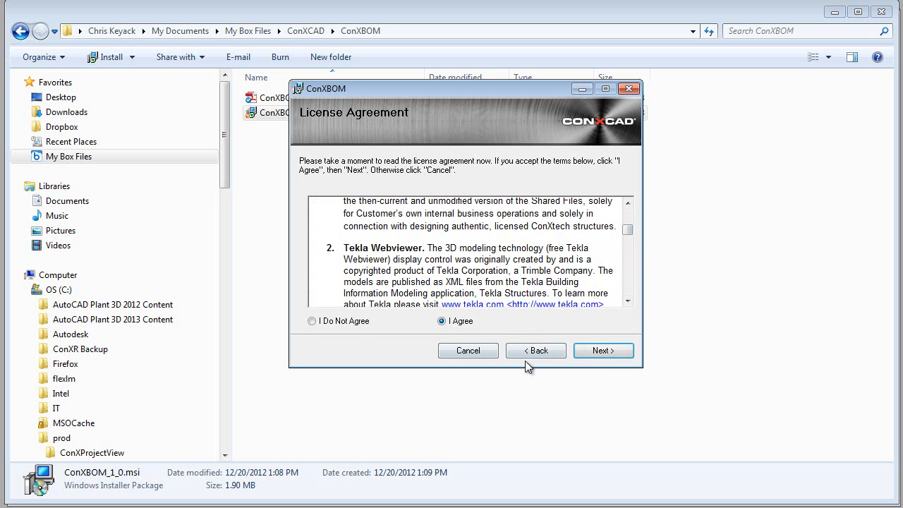
{"action": "left_click", "coordinate": [607, 352]}
Step: Install ConXBOM for everyone in C:\Program Files (x86)\ConXtech\ConXBOM\ and close the finished setup wizard
{"action": "left_click", "coordinate": [345, 304]}
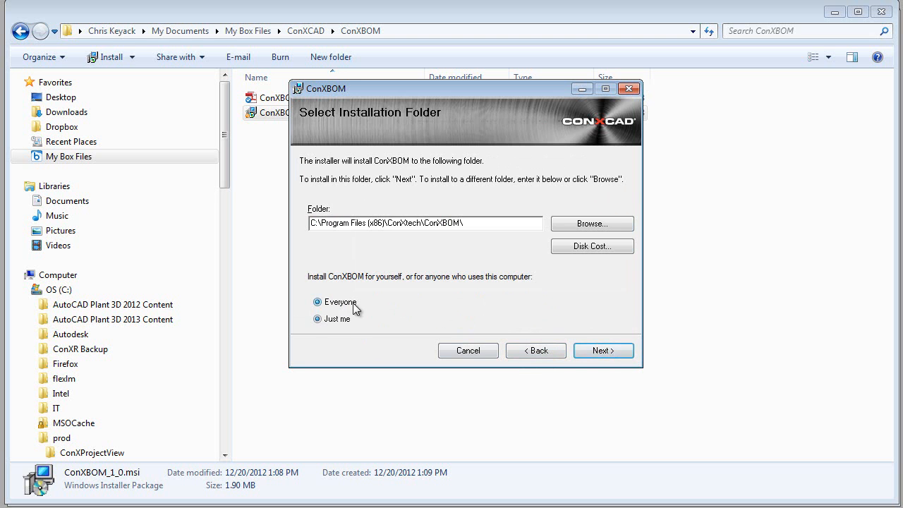
{"action": "left_click", "coordinate": [593, 350]}
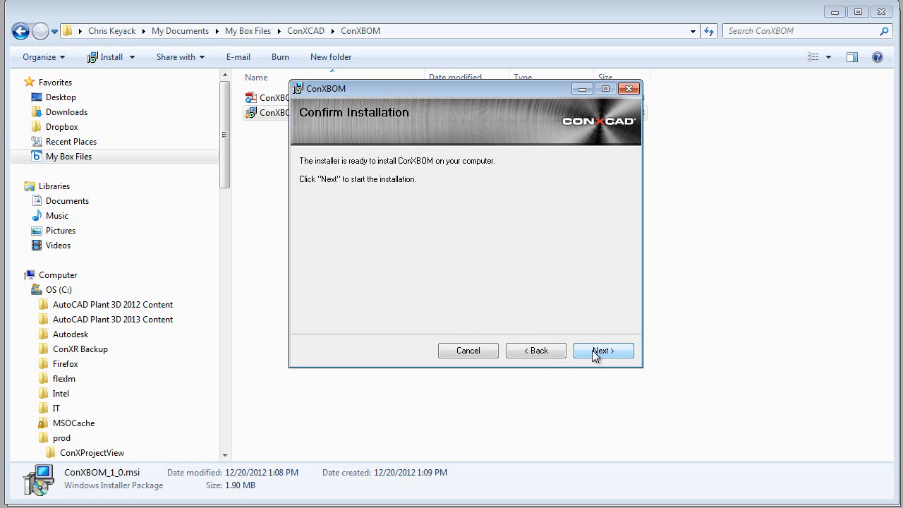
{"action": "left_click", "coordinate": [592, 350]}
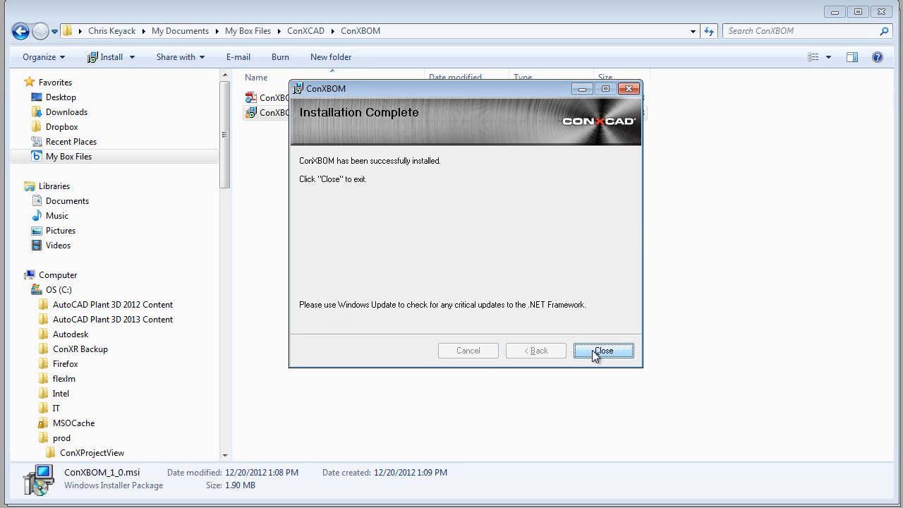
{"action": "left_click", "coordinate": [595, 352]}
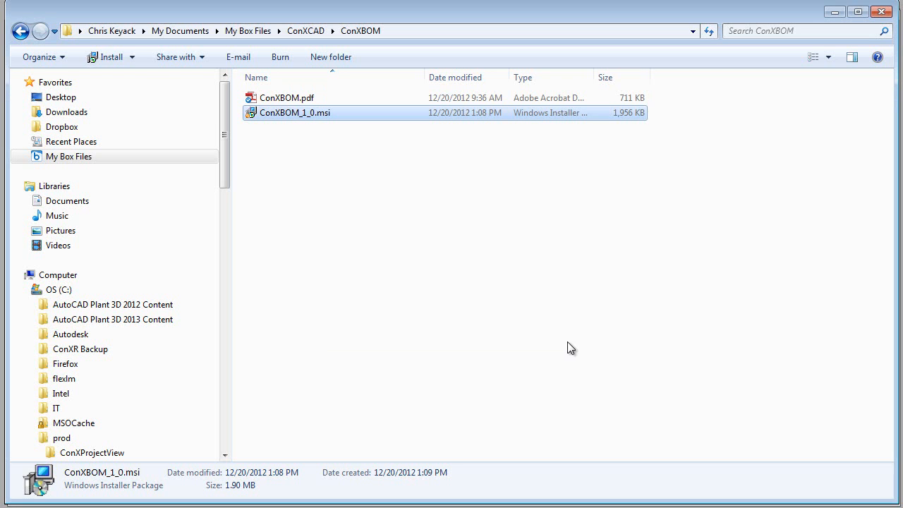
{"action": "left_click", "coordinate": [484, 310]}
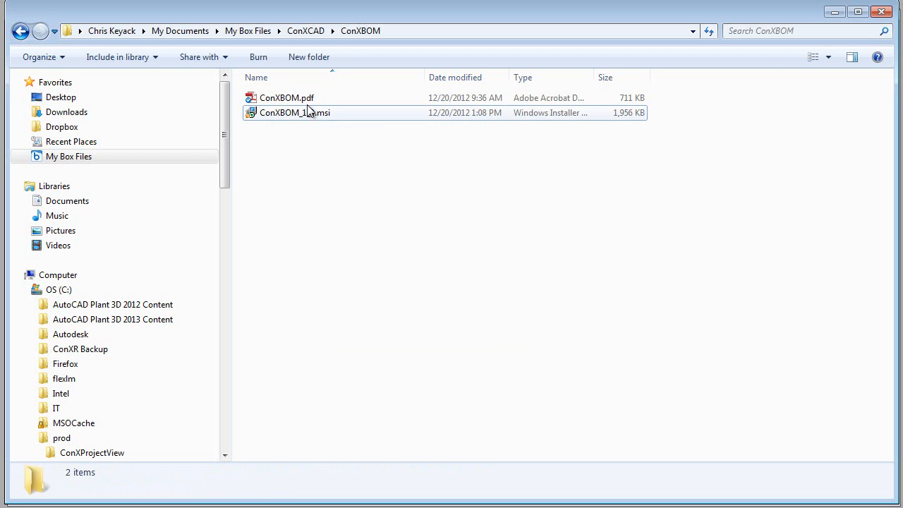
Step: Open ConXBOM.pdf, look through its description, system requirements and installation sections, and close it
{"action": "double_click", "coordinate": [278, 99]}
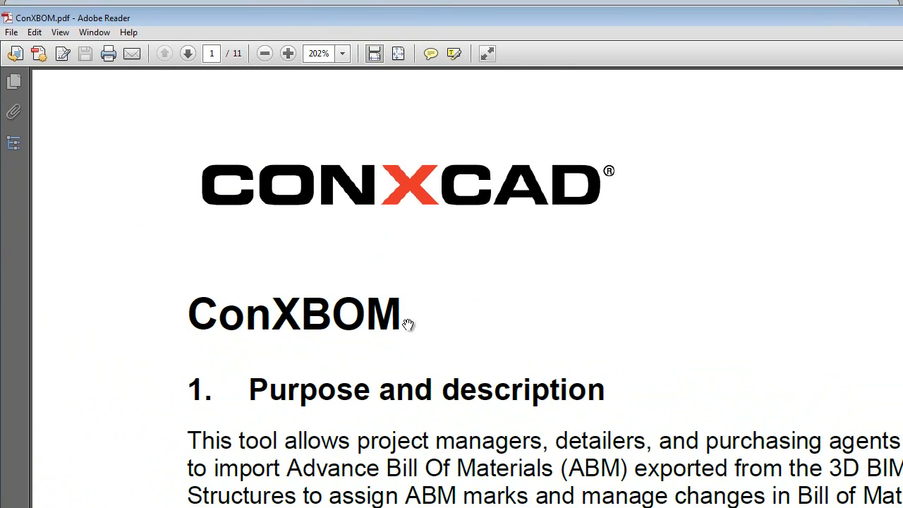
{"action": "scroll", "coordinate": [370, 326], "scroll_direction": "down", "scroll_amount": 10}
{"action": "scroll", "coordinate": [364, 329], "scroll_direction": "down", "scroll_amount": 10}
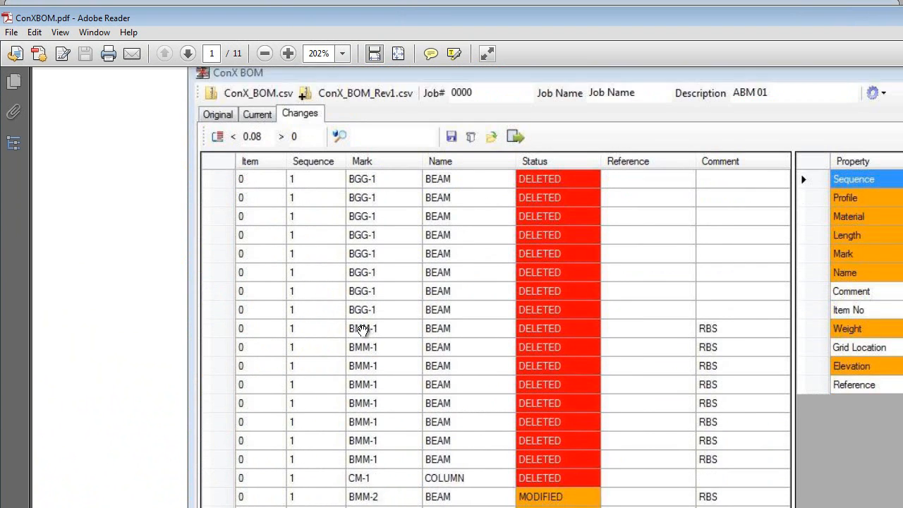
{"action": "scroll", "coordinate": [359, 332], "scroll_direction": "down", "scroll_amount": 8}
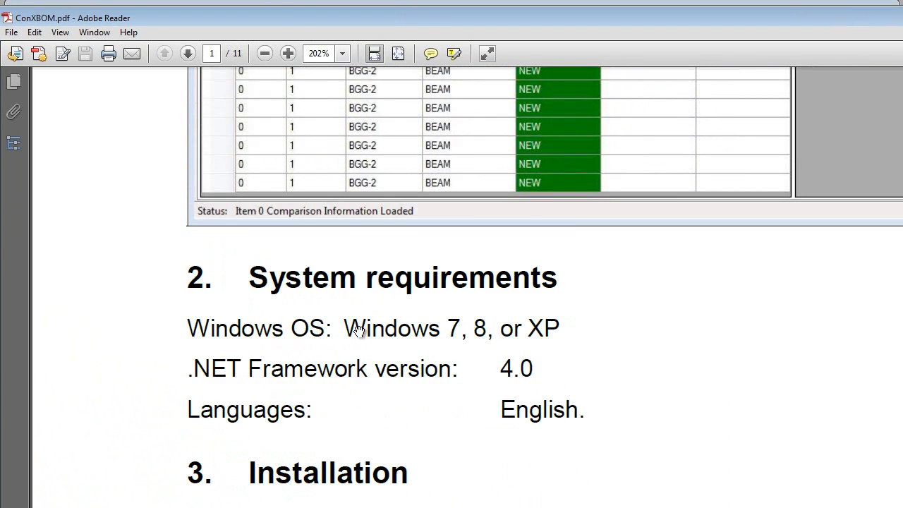
{"action": "scroll", "coordinate": [358, 332], "scroll_direction": "down", "scroll_amount": 3}
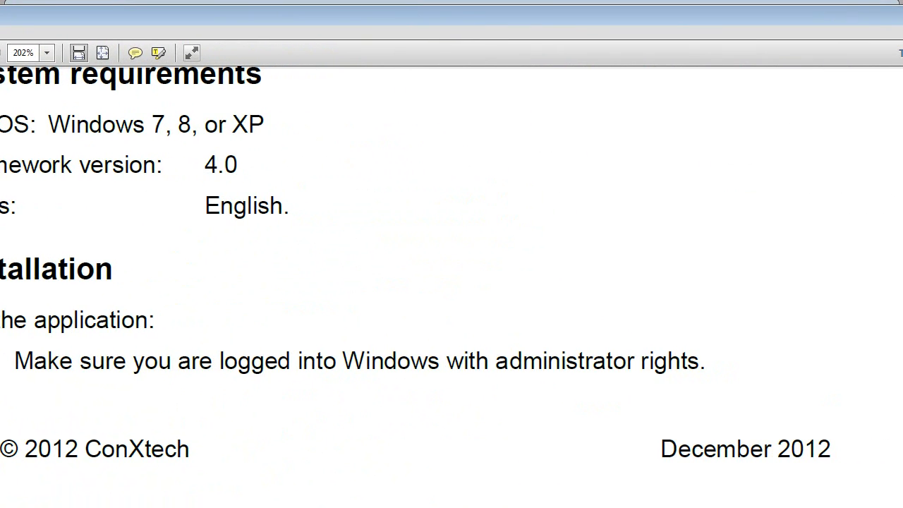
{"action": "key", "text": "alt+F4"}
{"action": "left_click", "coordinate": [544, 189]}
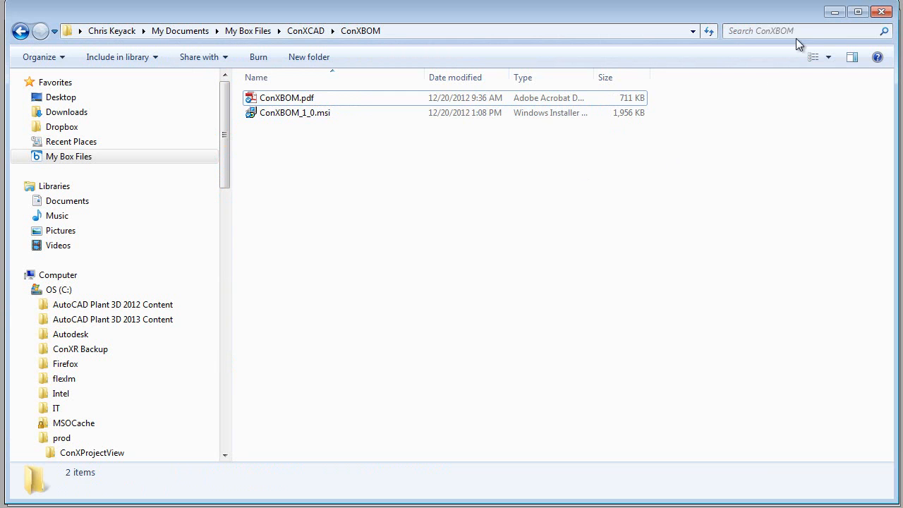
Step: Switch to the 3D model and create a ConXL chassis with X bays 4*30', Y bays 3*30' and floors at 14' and 28'
{"action": "left_click", "coordinate": [835, 12]}
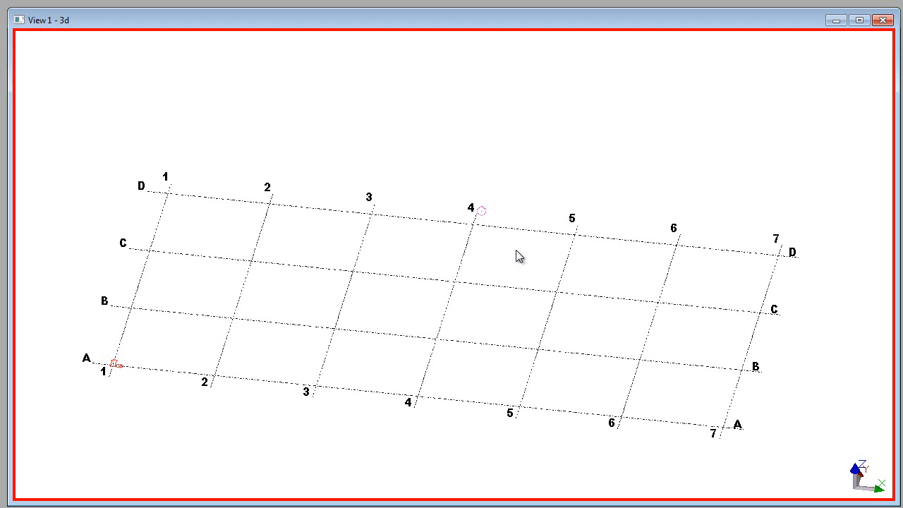
{"action": "middle_click_drag", "start_coordinate": [473, 145], "coordinate": [485, 146]}
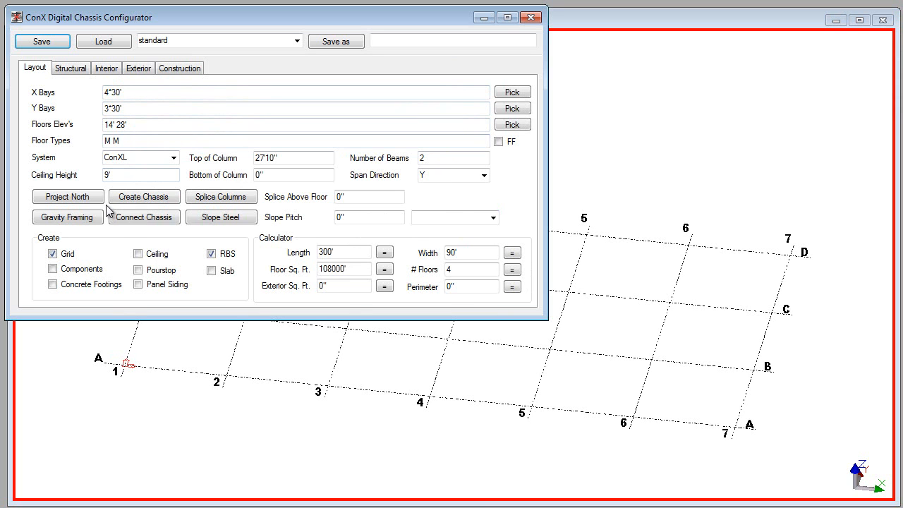
{"action": "left_click", "coordinate": [156, 198]}
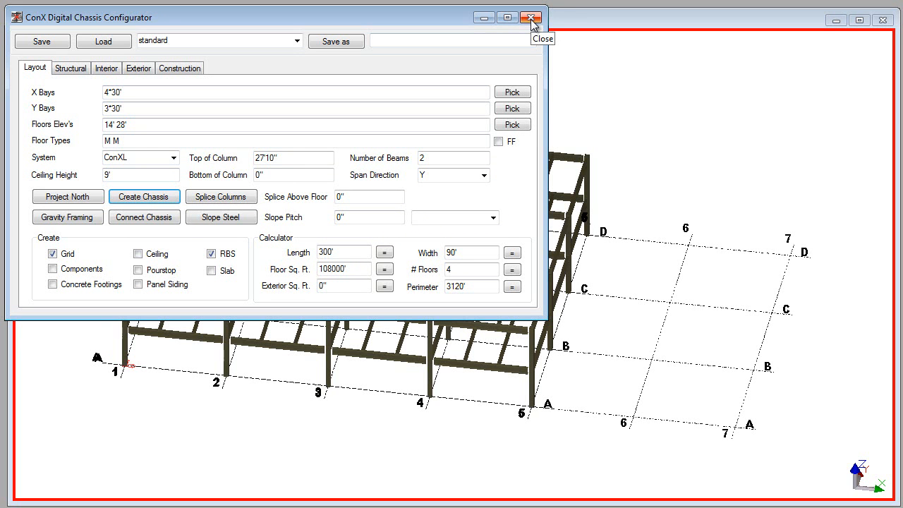
{"action": "left_click", "coordinate": [532, 21]}
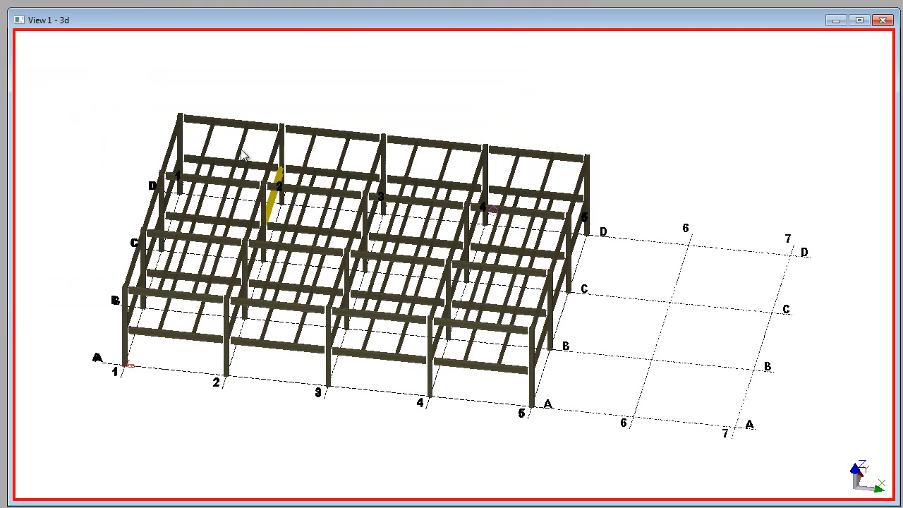
Step: Inspect the chassis framing and check the profile and material of the upper beam on gridline D between 2 and 3
{"action": "scroll", "coordinate": [296, 138], "scroll_direction": "up", "scroll_amount": 8}
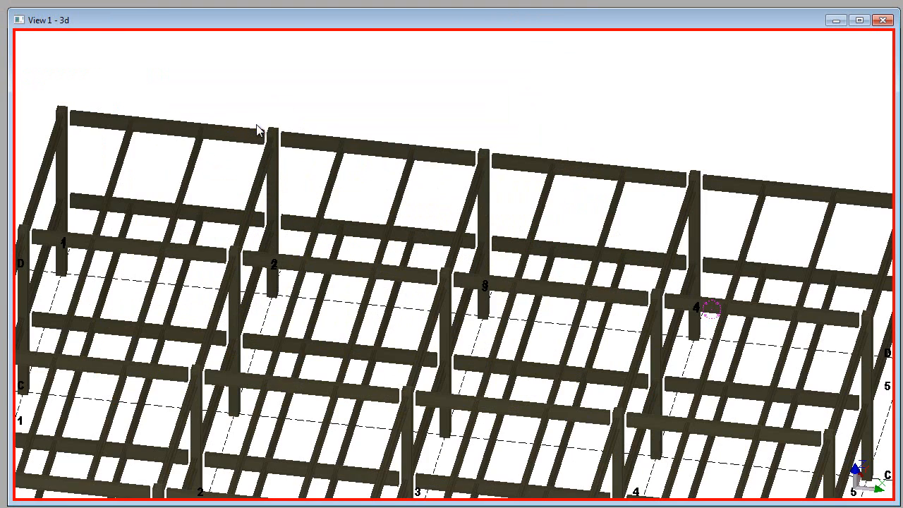
{"action": "scroll", "coordinate": [242, 146], "scroll_direction": "down", "scroll_amount": 3}
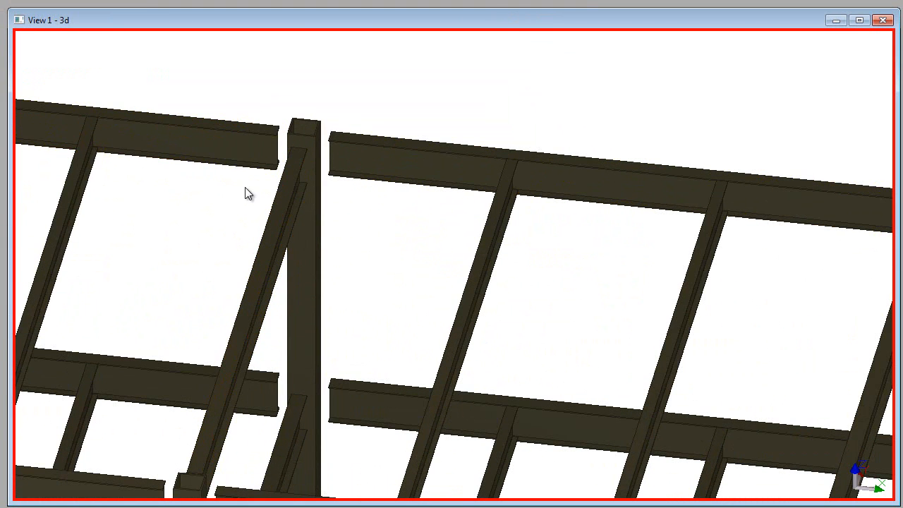
{"action": "scroll", "coordinate": [374, 193], "scroll_direction": "down", "scroll_amount": 3}
{"action": "scroll", "coordinate": [393, 199], "scroll_direction": "down", "scroll_amount": 5}
{"action": "double_click", "coordinate": [428, 137]}
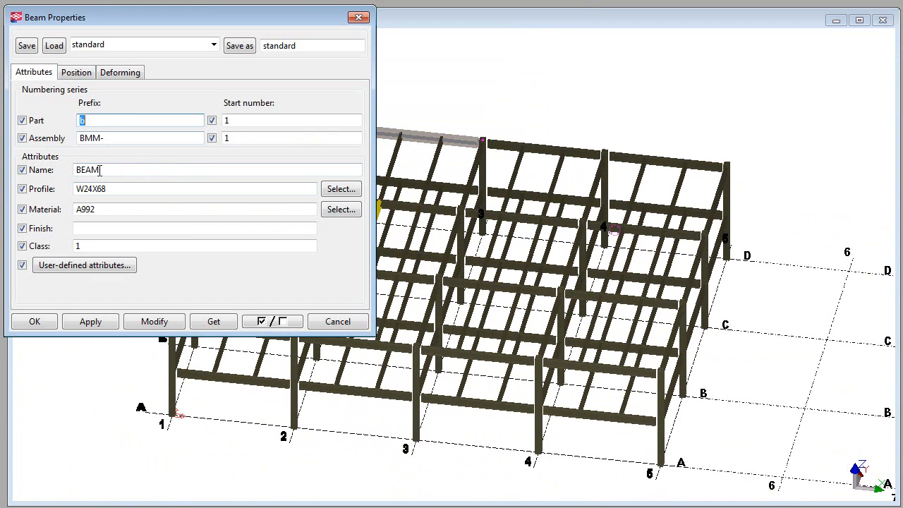
{"action": "left_click_drag", "start_coordinate": [122, 192], "coordinate": [57, 210]}
{"action": "left_click", "coordinate": [343, 323]}
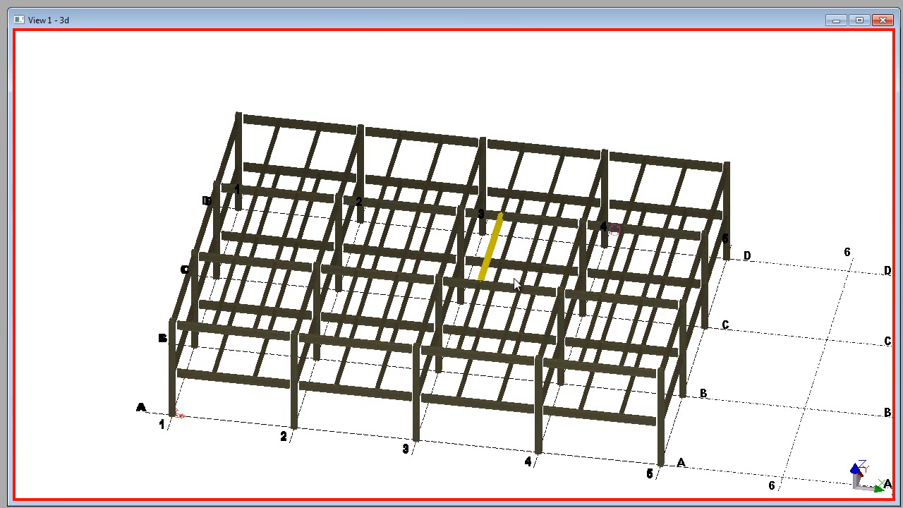
Step: Run numbering for the beams and columns of the complete steel frame
{"action": "middle_click_drag", "start_coordinate": [661, 119], "coordinate": [659, 101]}
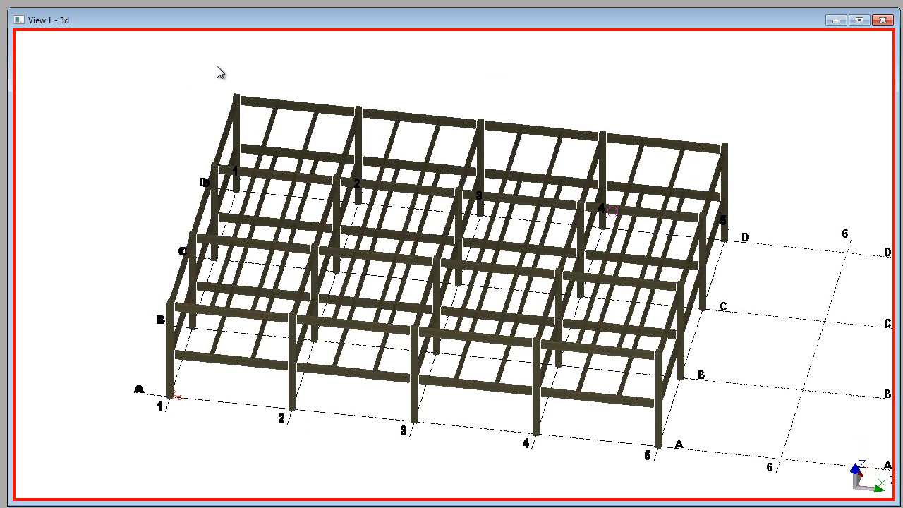
{"action": "left_click_drag", "start_coordinate": [92, 60], "coordinate": [782, 475]}
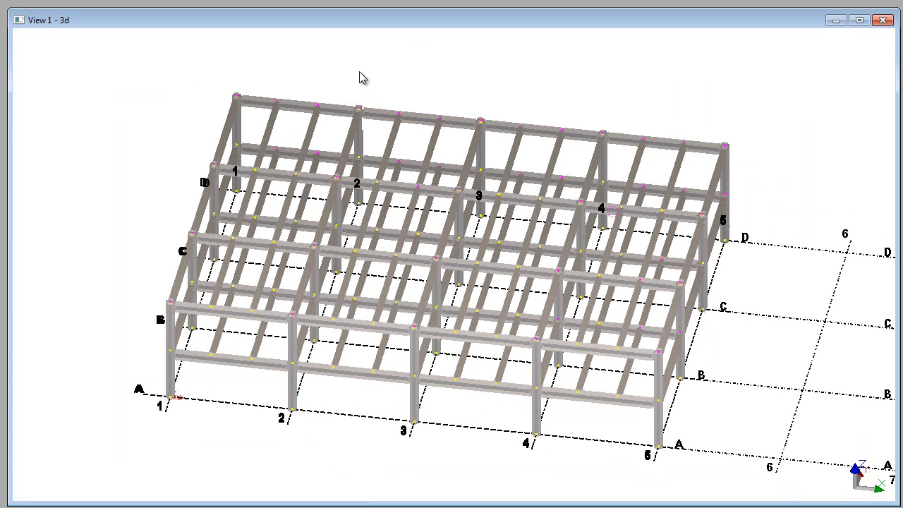
{"action": "left_click", "coordinate": [360, 72]}
{"action": "left_click", "coordinate": [36, 0]}
{"action": "mouse_move", "coordinate": [57, 0]}
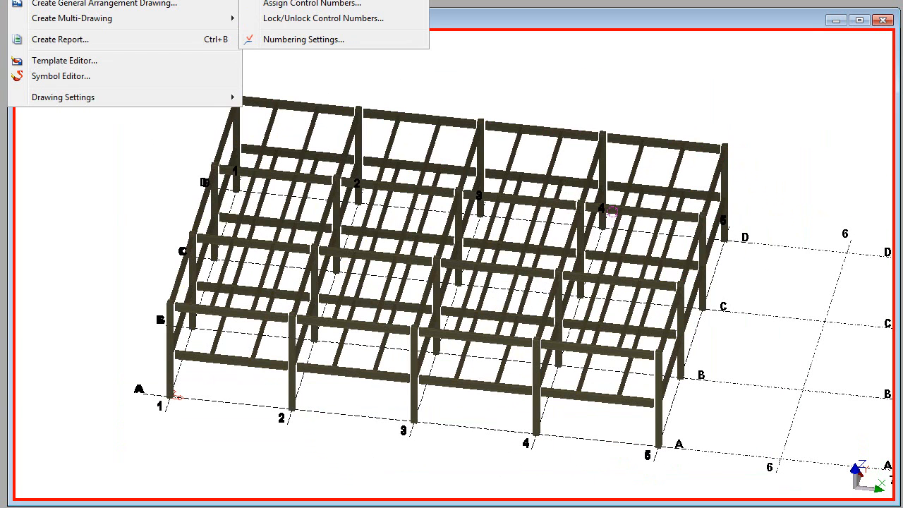
{"action": "left_click", "coordinate": [311, 4]}
{"action": "left_click", "coordinate": [440, 244]}
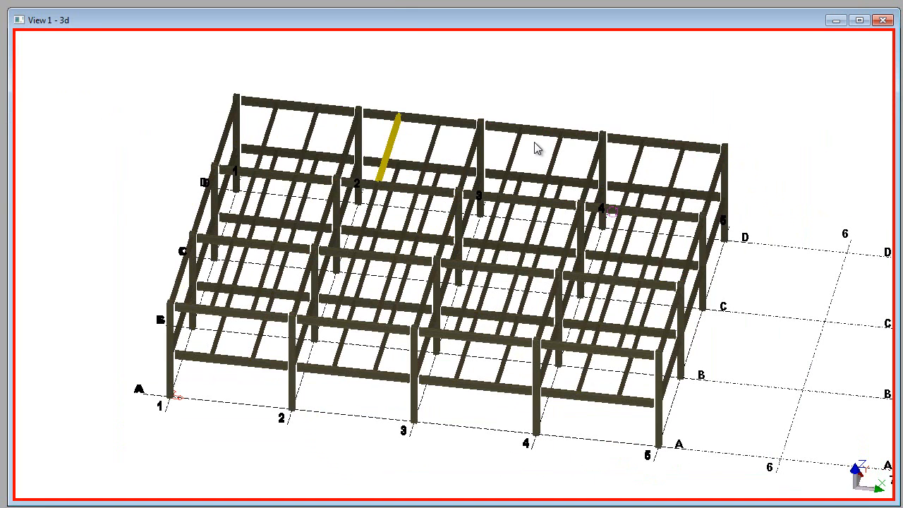
Step: Select the whole steel frame and create the ConX_BOM.csv report from the selection as .\ConXBOM\ConX_BOM.csv
{"action": "left_click_drag", "start_coordinate": [114, 78], "coordinate": [747, 484]}
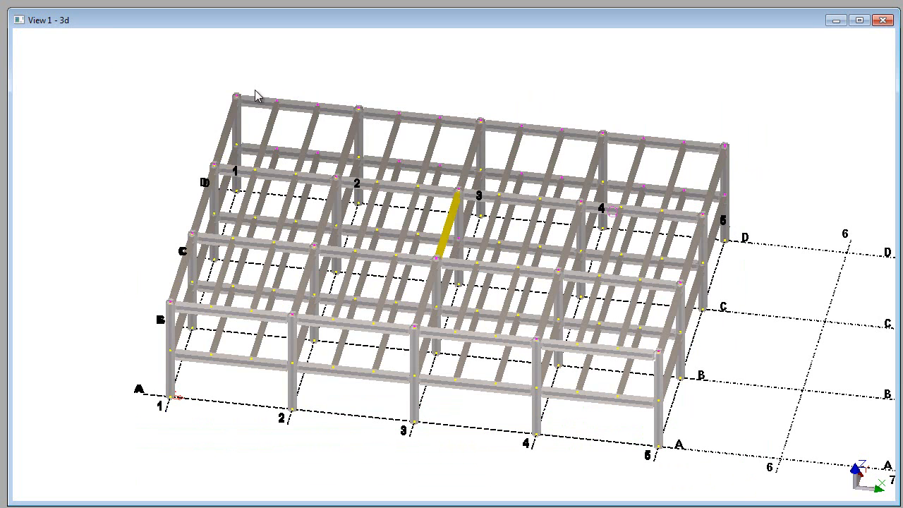
{"action": "key", "text": "ctrl+b"}
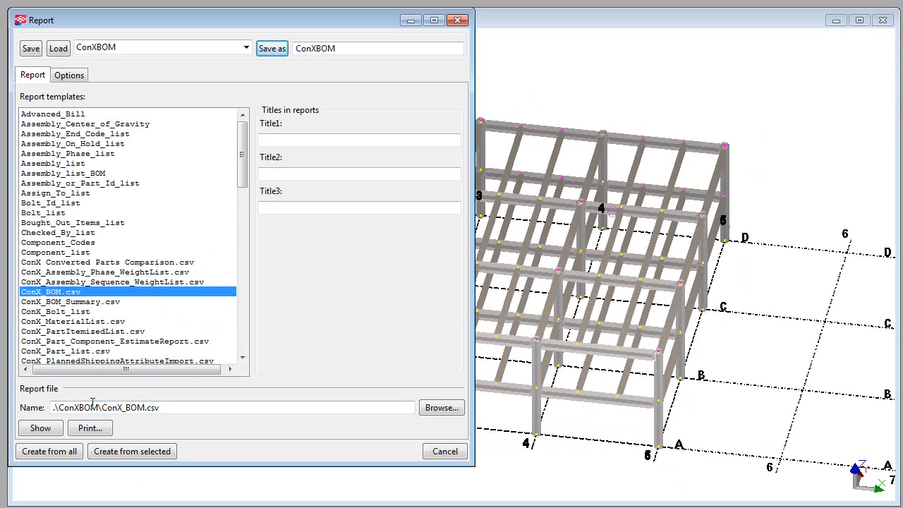
{"action": "left_click", "coordinate": [124, 452]}
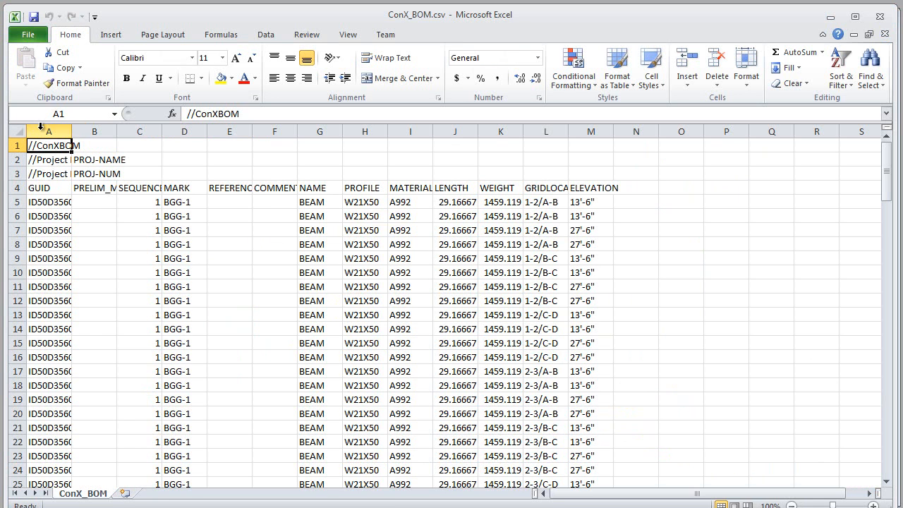
Step: AutoFit the width of columns A to M in the exported bill of materials in Excel
{"action": "left_click_drag", "start_coordinate": [41, 129], "coordinate": [594, 130]}
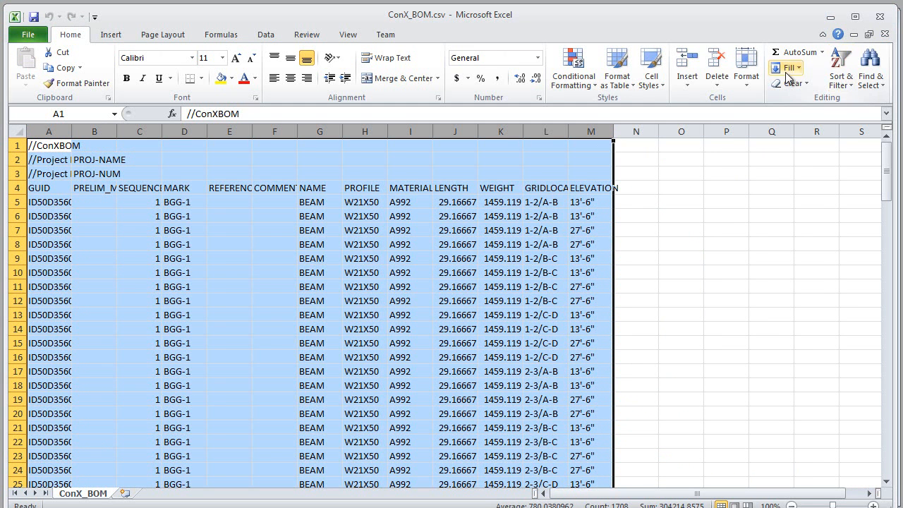
{"action": "left_click", "coordinate": [747, 70]}
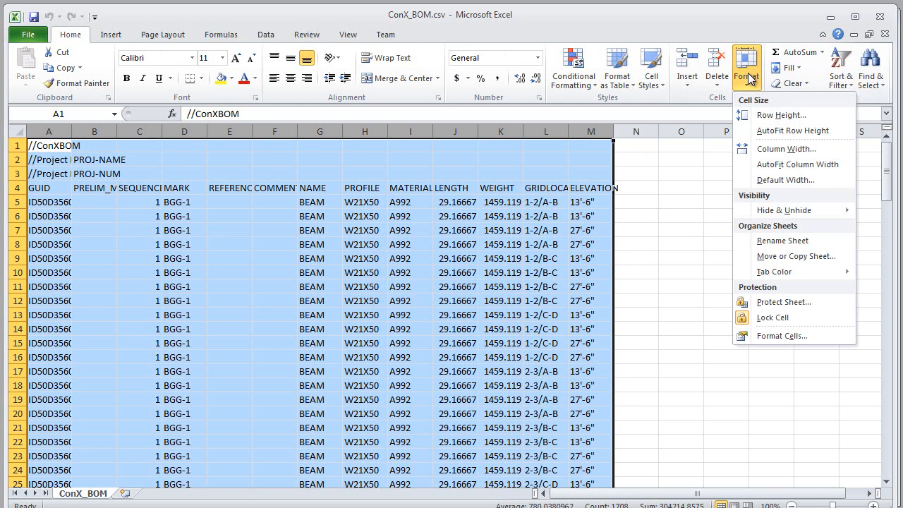
{"action": "left_click", "coordinate": [771, 166]}
{"action": "left_click", "coordinate": [628, 243]}
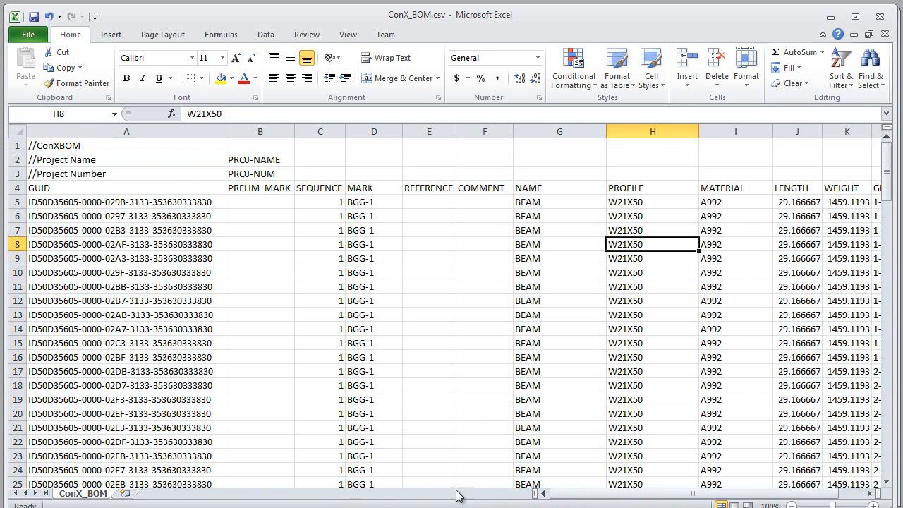
Step: Review the length, material, profile and name entries of the first beam row in the report
{"action": "left_click_drag", "start_coordinate": [566, 496], "coordinate": [597, 496]}
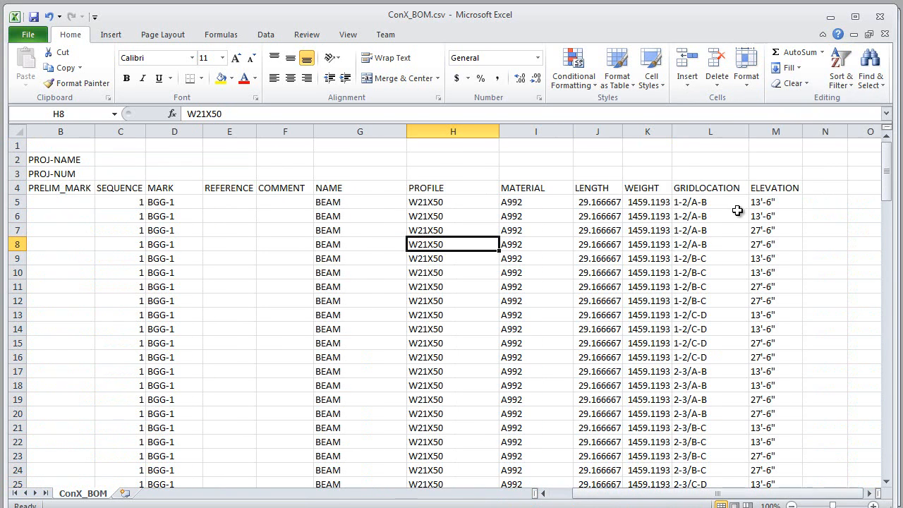
{"action": "left_click", "coordinate": [604, 205]}
{"action": "left_click", "coordinate": [541, 203]}
{"action": "left_click", "coordinate": [446, 202]}
{"action": "left_click", "coordinate": [349, 203]}
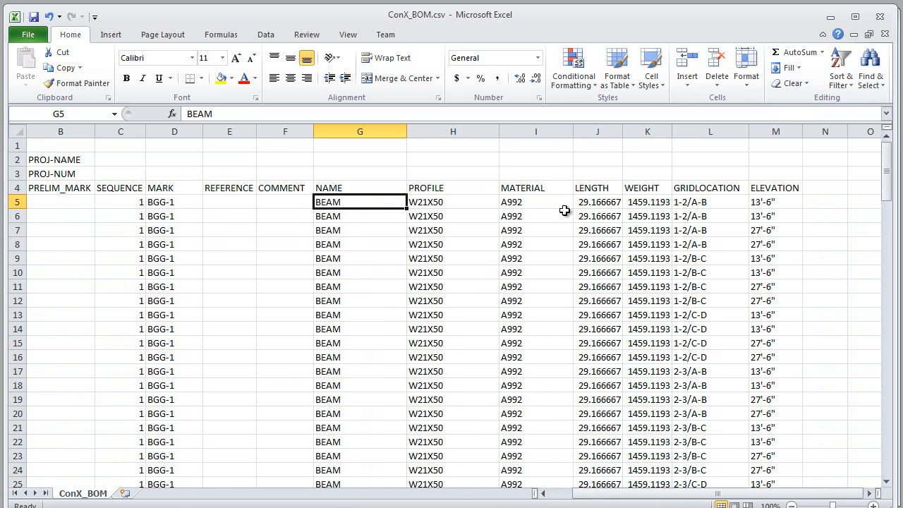
Step: Examine the length value, the GUID column and the entries across the first beam row of the ConX_BOM.csv report
{"action": "left_click", "coordinate": [593, 206]}
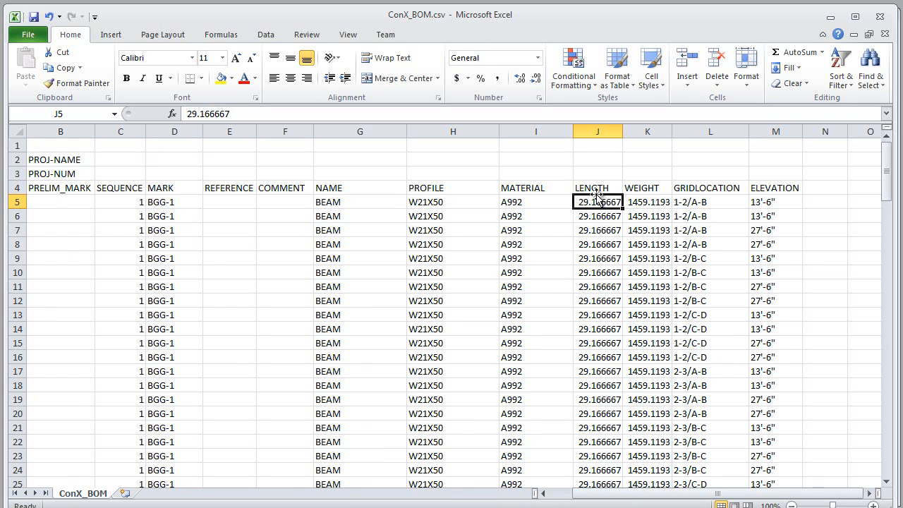
{"action": "left_click_drag", "start_coordinate": [598, 497], "coordinate": [558, 497]}
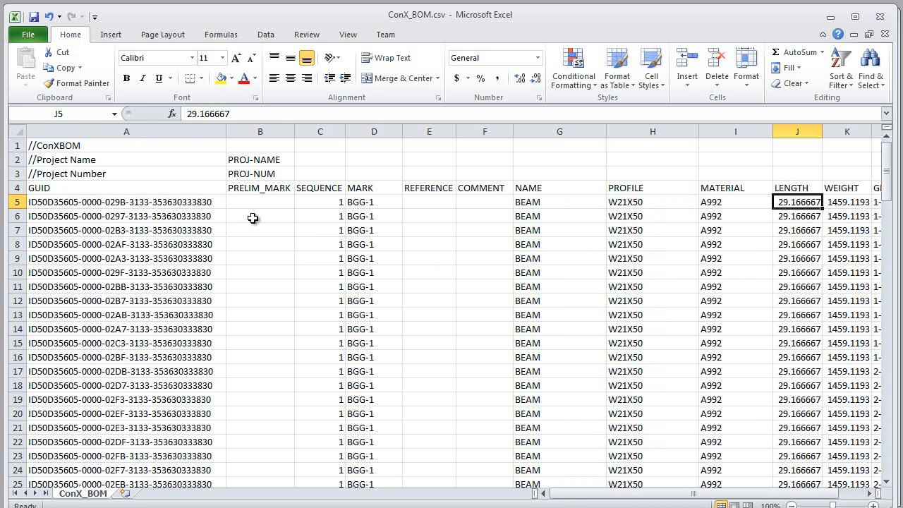
{"action": "left_click_drag", "start_coordinate": [173, 206], "coordinate": [163, 428]}
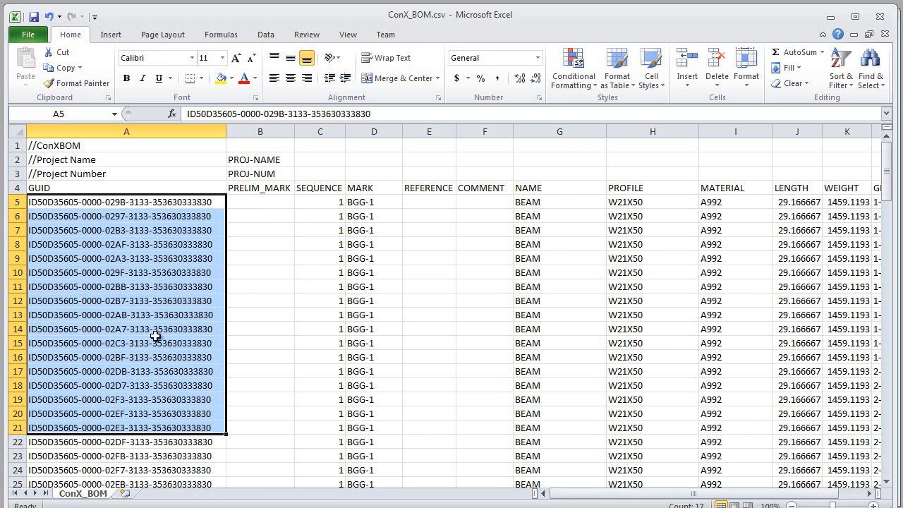
{"action": "left_click", "coordinate": [331, 268]}
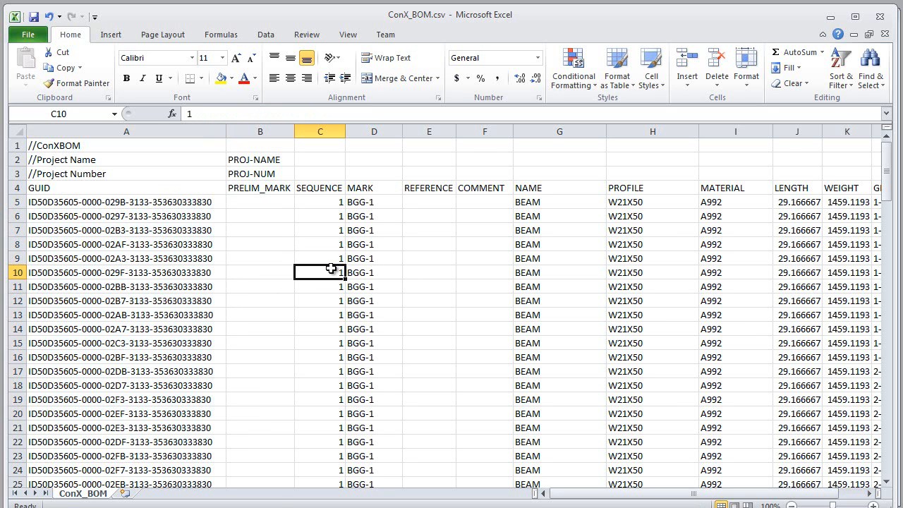
{"action": "left_click_drag", "start_coordinate": [576, 497], "coordinate": [540, 495]}
{"action": "left_click_drag", "start_coordinate": [183, 202], "coordinate": [789, 203]}
{"action": "left_click", "coordinate": [356, 259]}
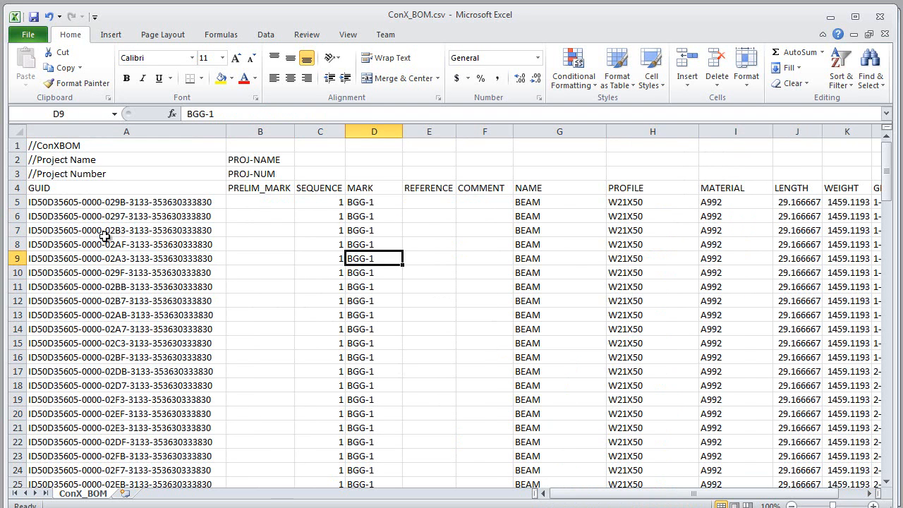
{"action": "left_click_drag", "start_coordinate": [112, 204], "coordinate": [738, 205]}
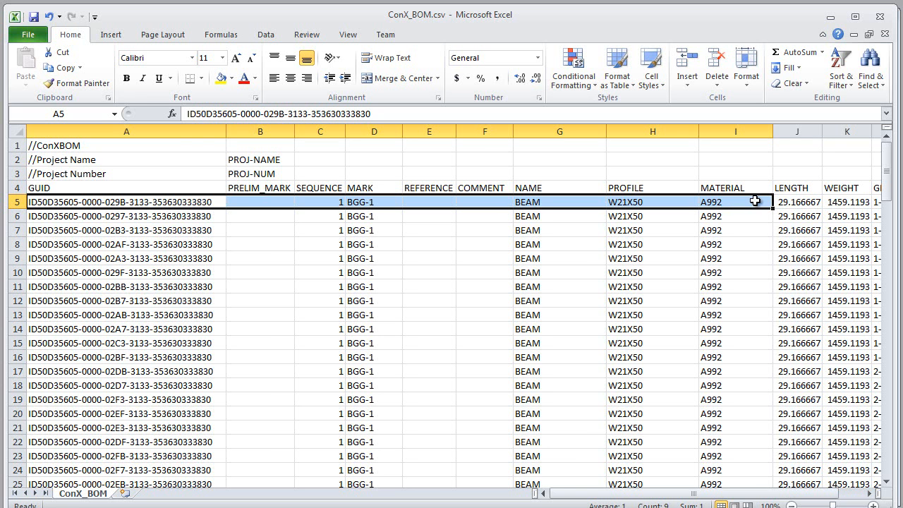
{"action": "left_click_drag", "start_coordinate": [570, 494], "coordinate": [522, 499]}
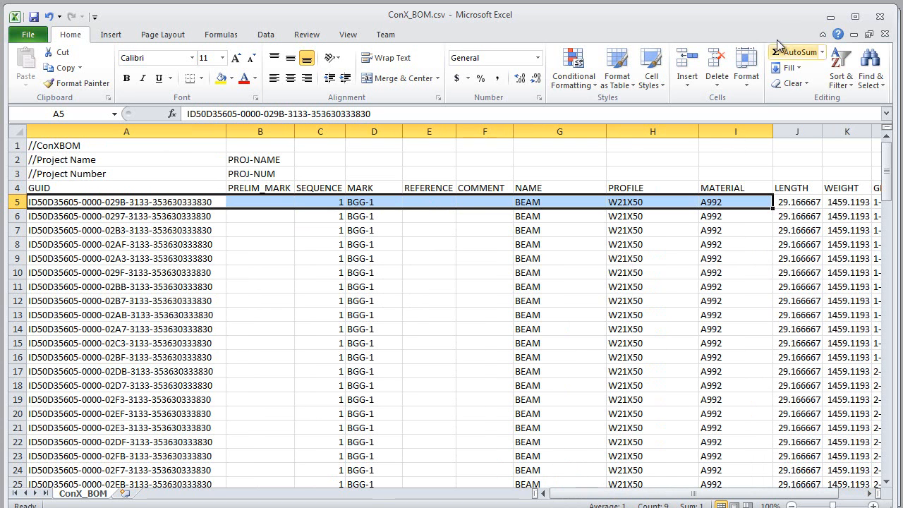
Step: Close ConX_BOM.csv without saving and create the ConX_BOM_Summary.csv report from the selected frame in Tekla Structures
{"action": "left_click", "coordinate": [883, 19]}
{"action": "left_click", "coordinate": [465, 248]}
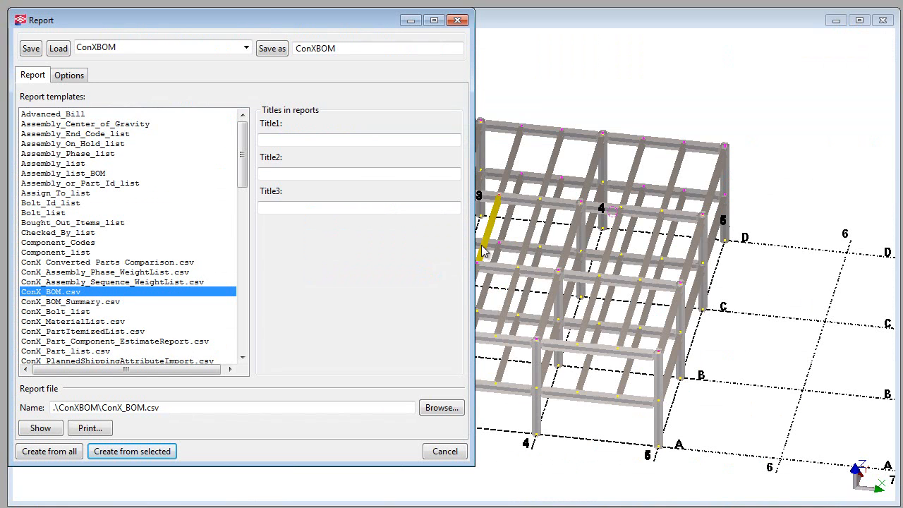
{"action": "left_click", "coordinate": [59, 301]}
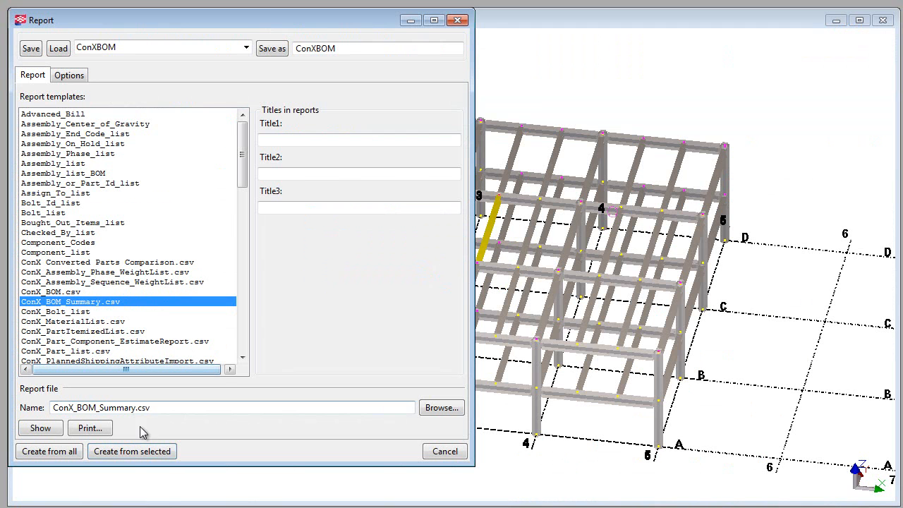
{"action": "left_click", "coordinate": [124, 450]}
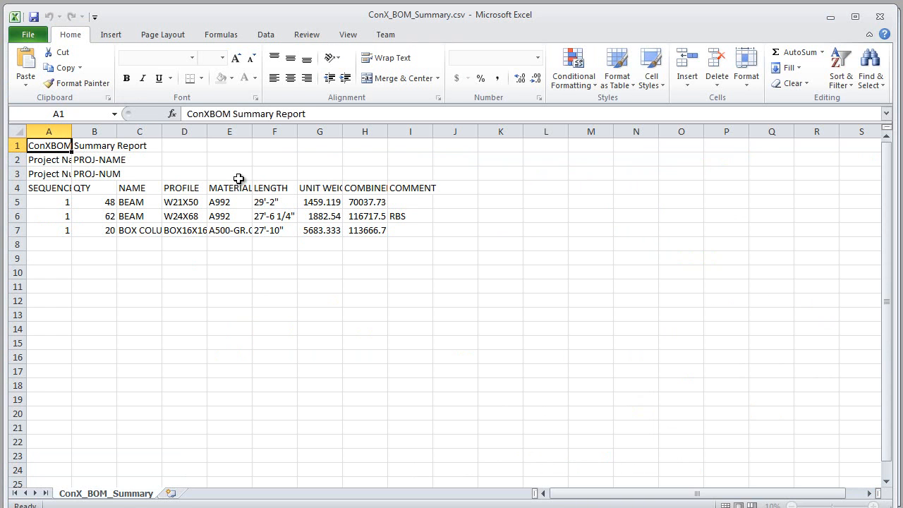
Step: AutoFit the width of columns A to I in the summary report and examine the quantities of beams and box columns
{"action": "left_click_drag", "start_coordinate": [48, 131], "coordinate": [434, 133]}
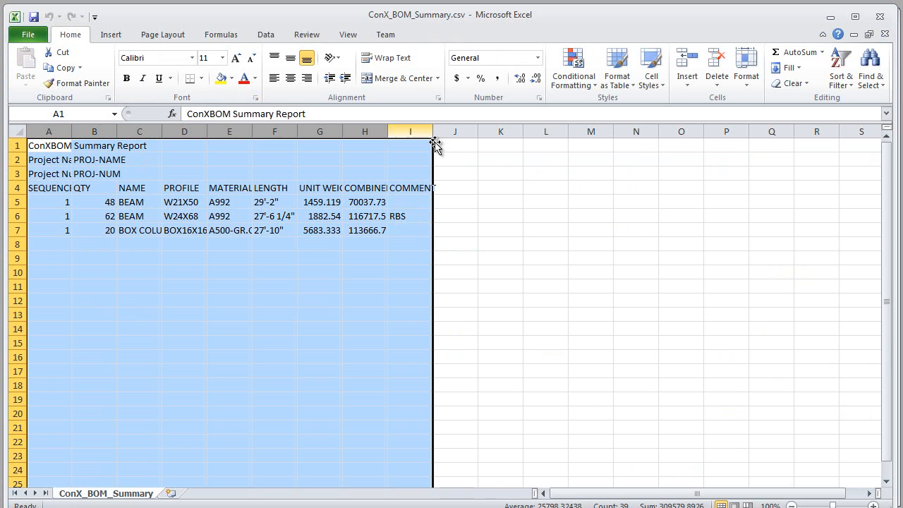
{"action": "left_click", "coordinate": [749, 68]}
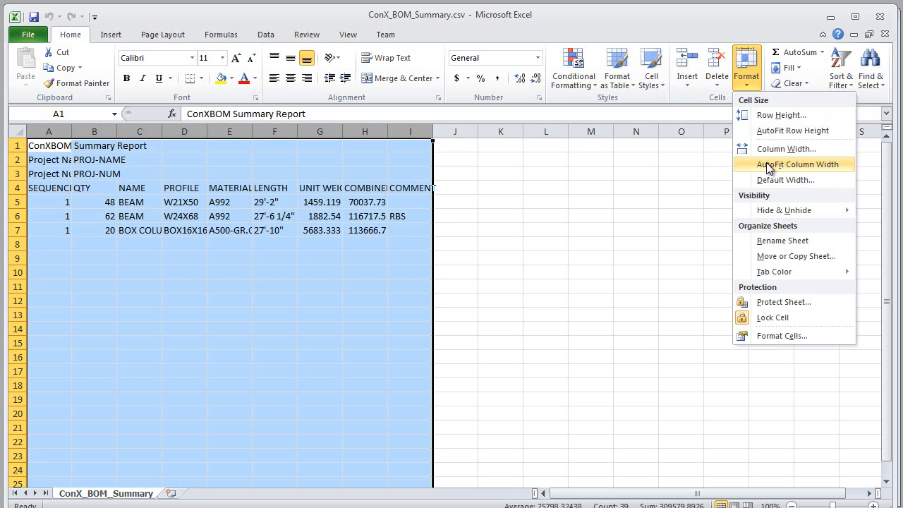
{"action": "left_click", "coordinate": [770, 165]}
{"action": "left_click", "coordinate": [628, 303]}
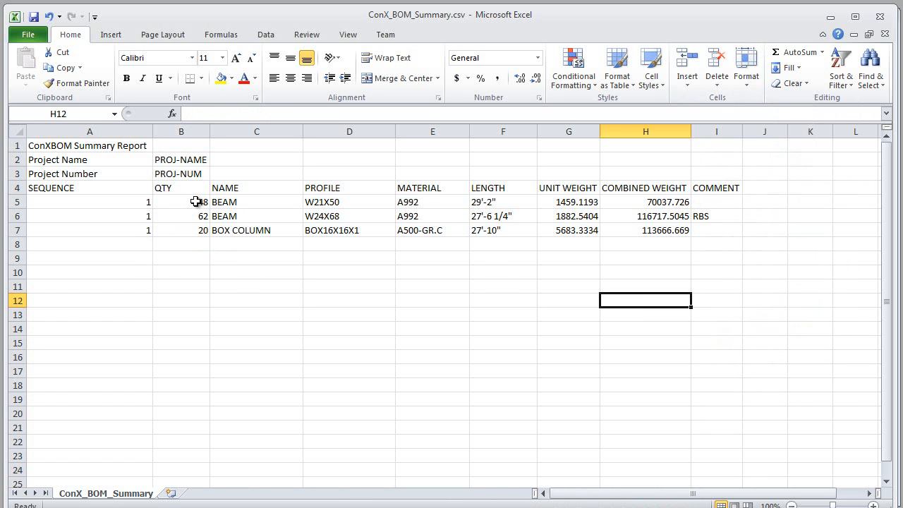
{"action": "left_click_drag", "start_coordinate": [187, 201], "coordinate": [183, 225]}
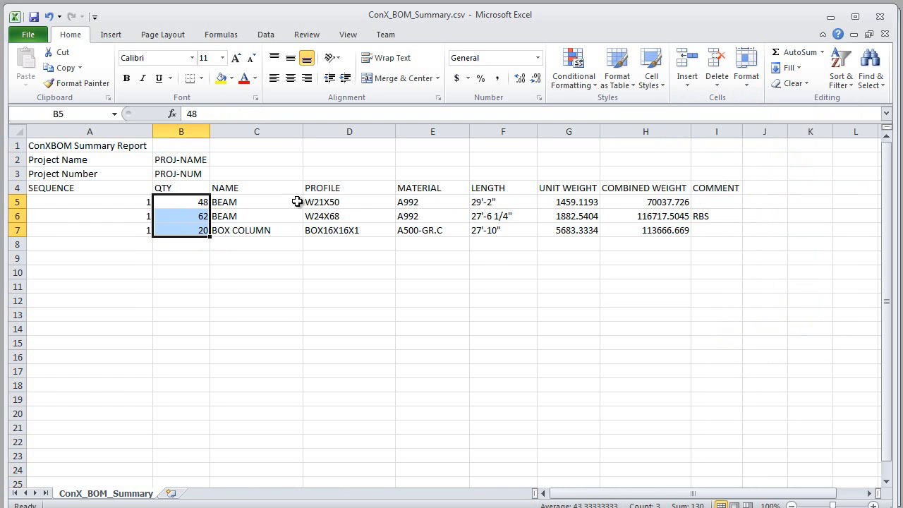
Step: Close ConX_BOM_Summary.csv without saving and minimize the Report dialog in Tekla Structures
{"action": "left_click", "coordinate": [880, 16]}
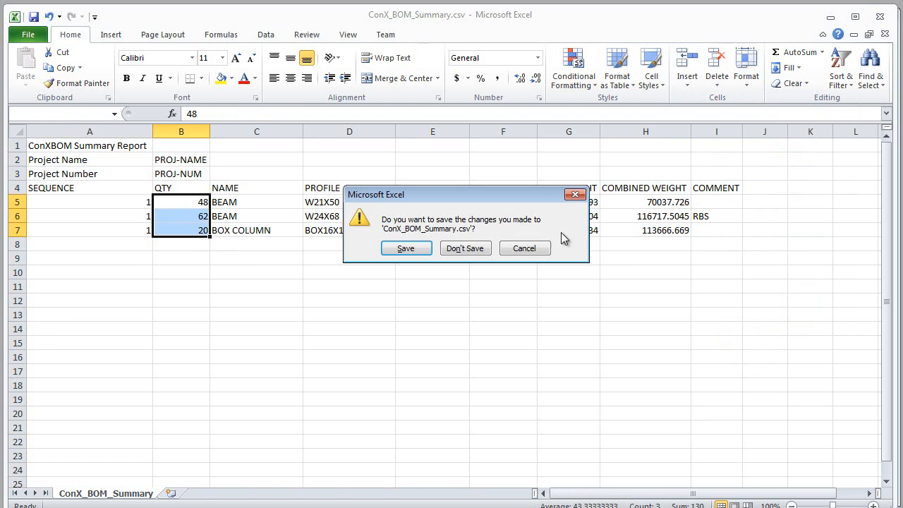
{"action": "left_click", "coordinate": [484, 248]}
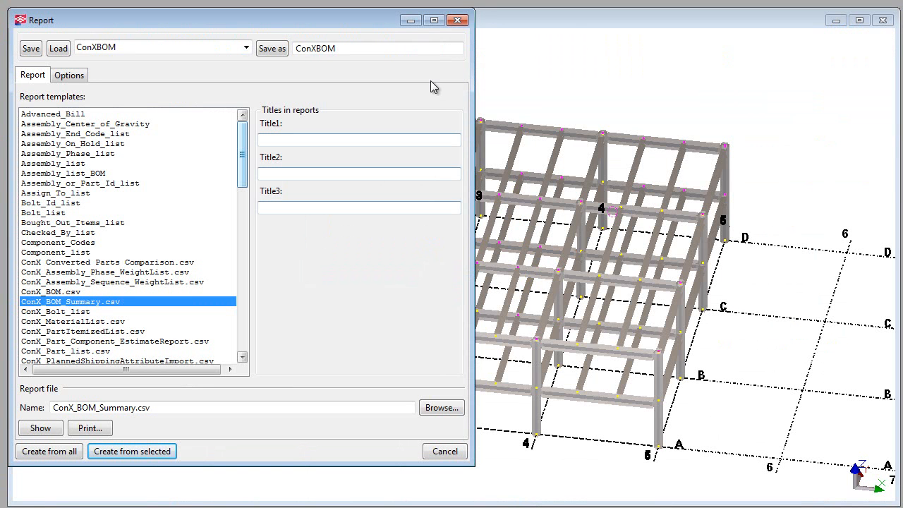
{"action": "left_click", "coordinate": [410, 21]}
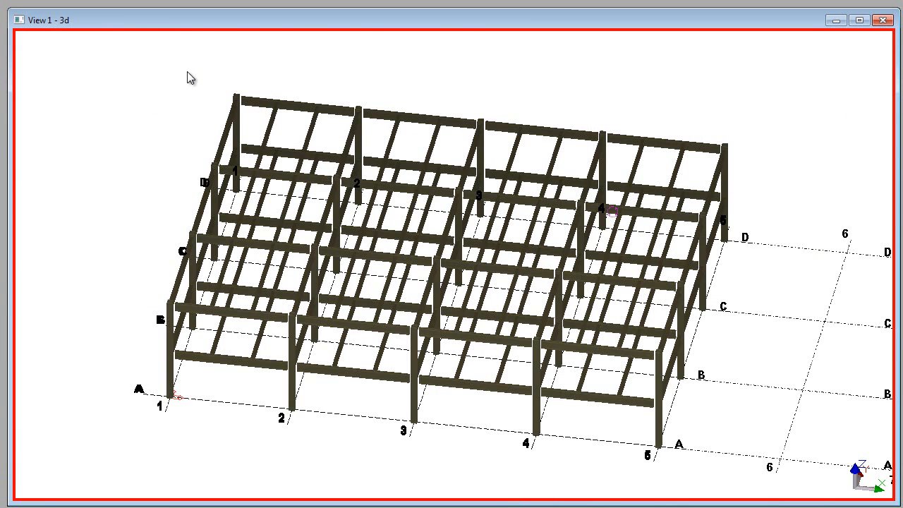
Step: Launch the ConX BOM application and enlarge its window over the model view
{"action": "key", "text": "super"}
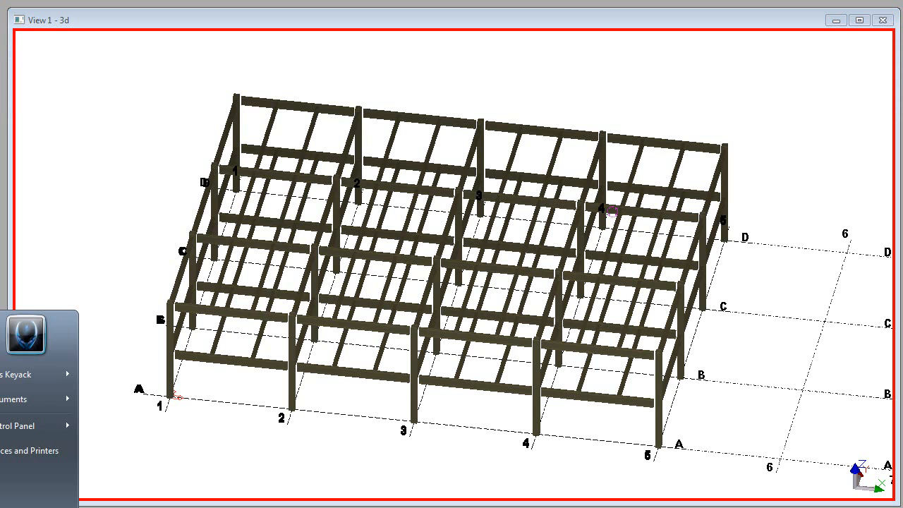
{"action": "type", "text": "c"}
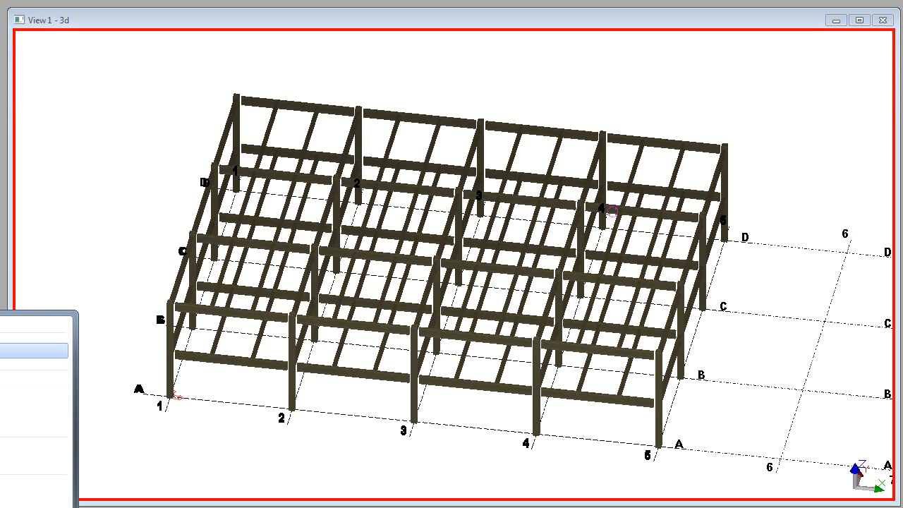
{"action": "key", "text": "Return"}
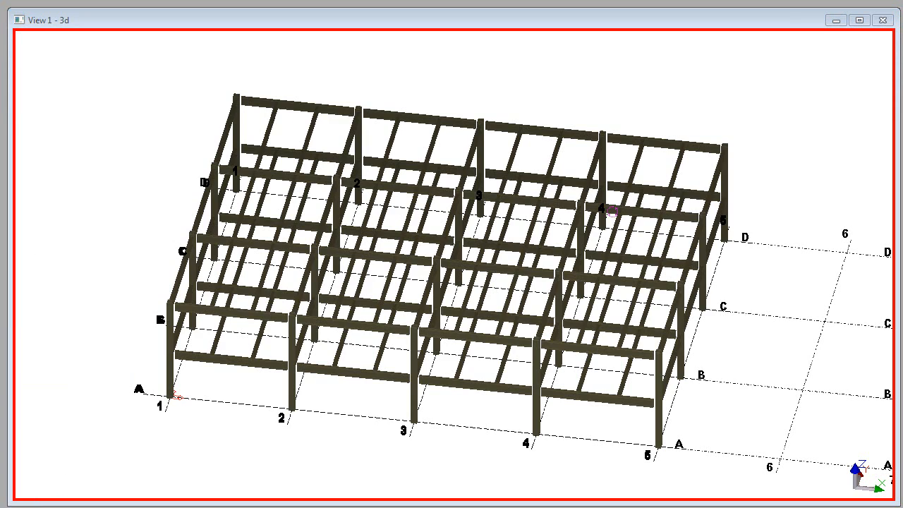
{"action": "left_click_drag", "start_coordinate": [7, 27], "coordinate": [69, 19]}
{"action": "left_click_drag", "start_coordinate": [835, 436], "coordinate": [893, 501]}
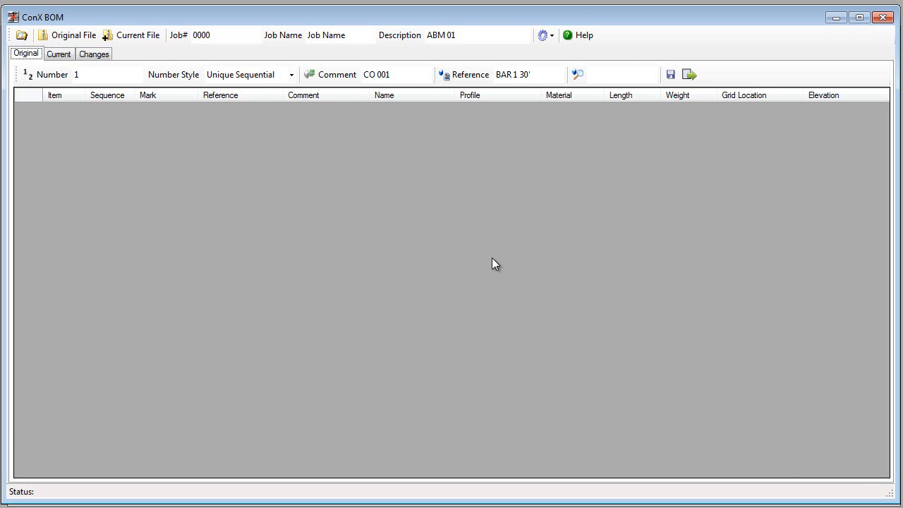
Step: Set the default directory for opening and saving files to the ConXBOM folder inside ConXBOM Demonstration
{"action": "left_click", "coordinate": [22, 36]}
{"action": "left_click_drag", "start_coordinate": [419, 117], "coordinate": [182, 61]}
{"action": "left_click_drag", "start_coordinate": [844, 144], "coordinate": [827, 350]}
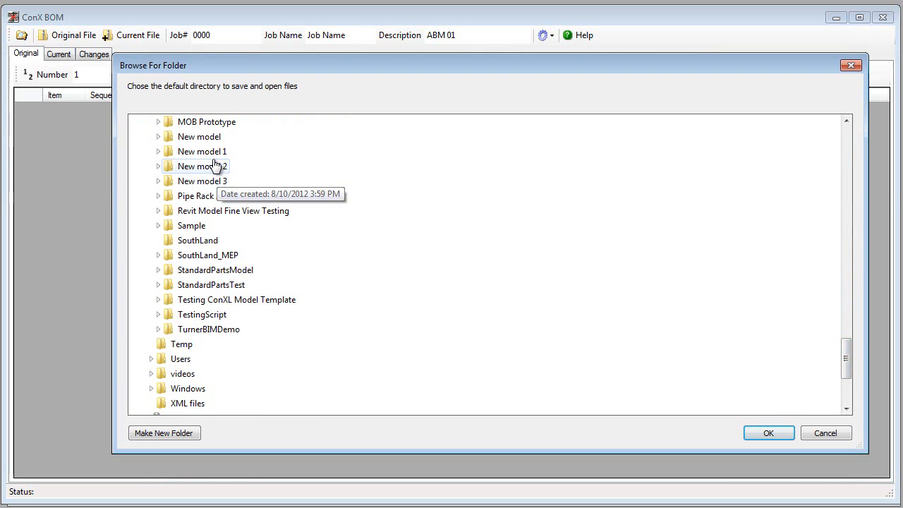
{"action": "scroll", "coordinate": [214, 164], "scroll_direction": "up", "scroll_amount": 15}
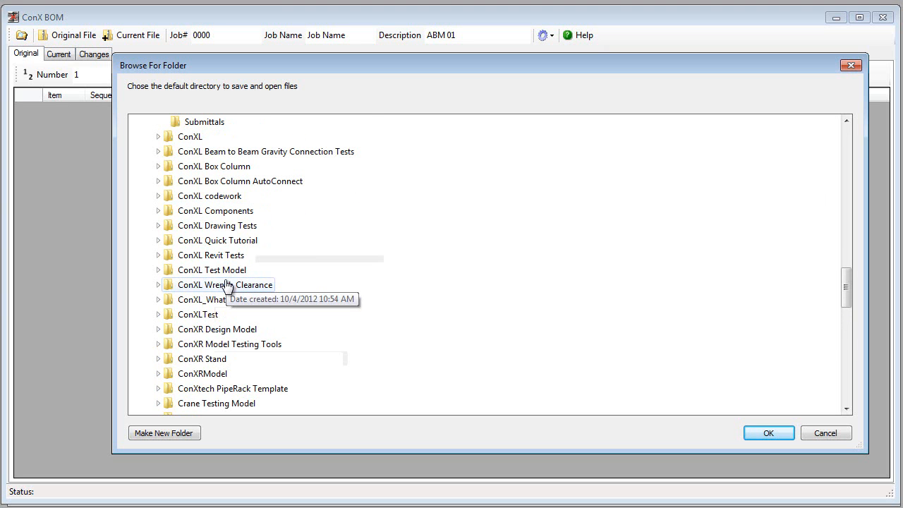
{"action": "scroll", "coordinate": [227, 275], "scroll_direction": "up", "scroll_amount": 1}
{"action": "scroll", "coordinate": [227, 276], "scroll_direction": "up", "scroll_amount": 4}
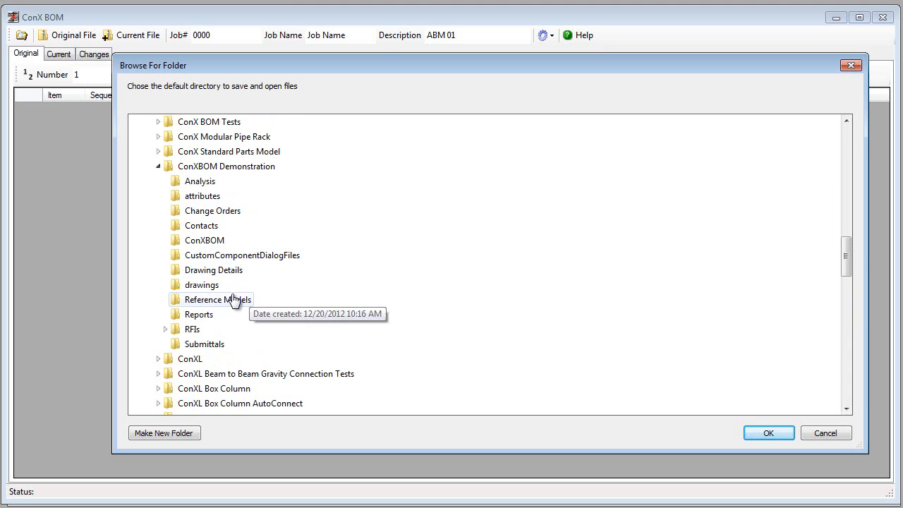
{"action": "left_click", "coordinate": [212, 243]}
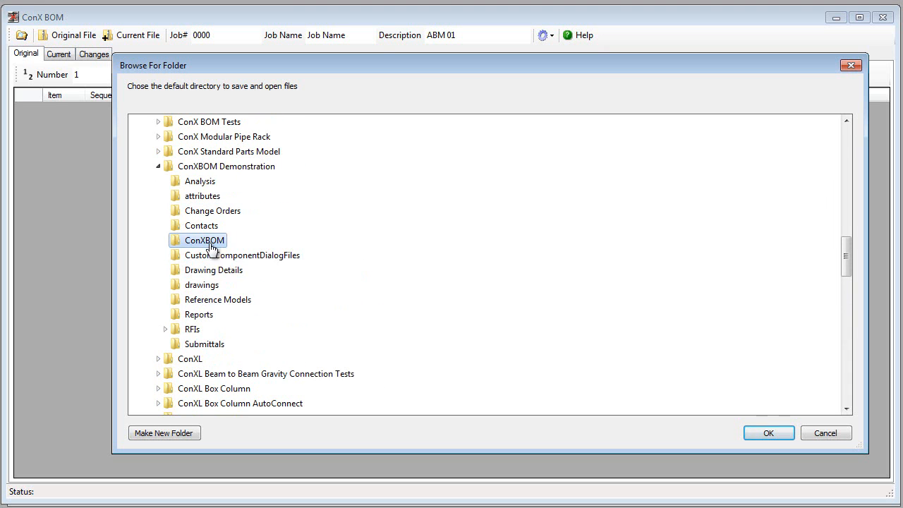
{"action": "left_click", "coordinate": [766, 435]}
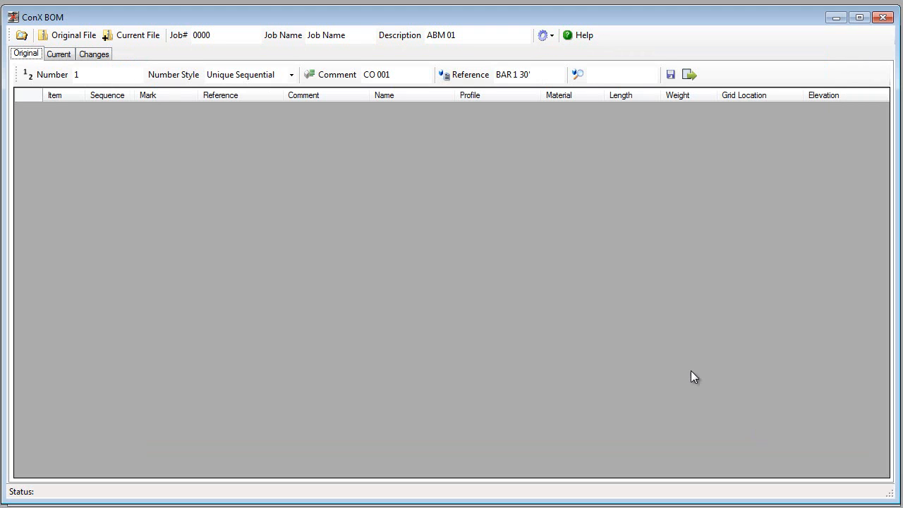
Step: Load ConX_BOM.csv from the ConXBOM folder as the original file
{"action": "left_click", "coordinate": [61, 38]}
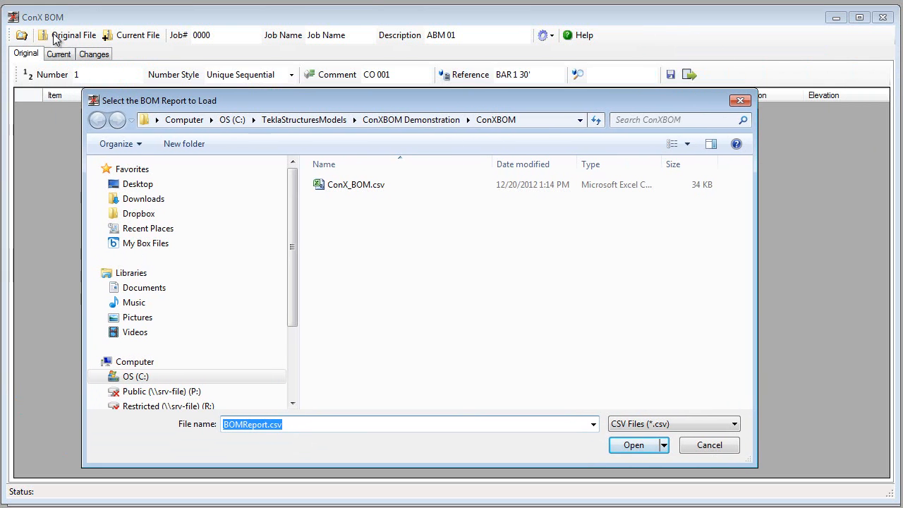
{"action": "left_click", "coordinate": [346, 187]}
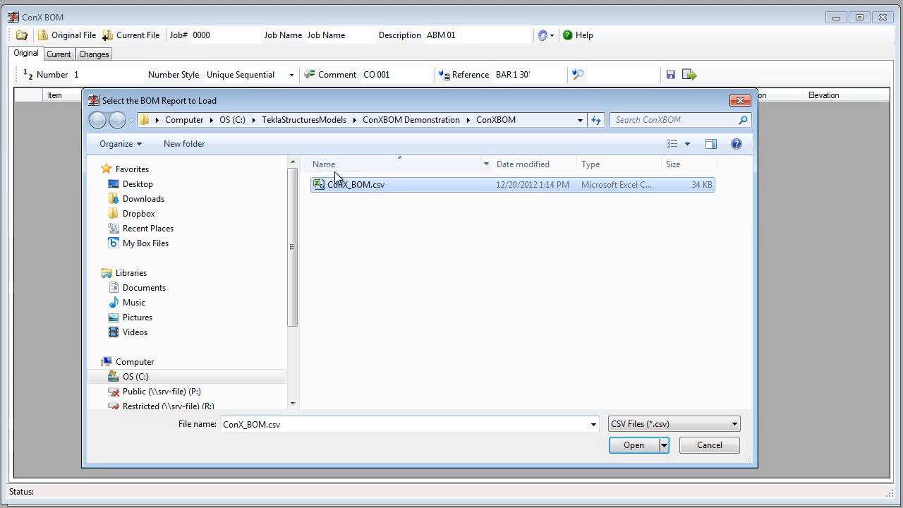
{"action": "left_click", "coordinate": [632, 445]}
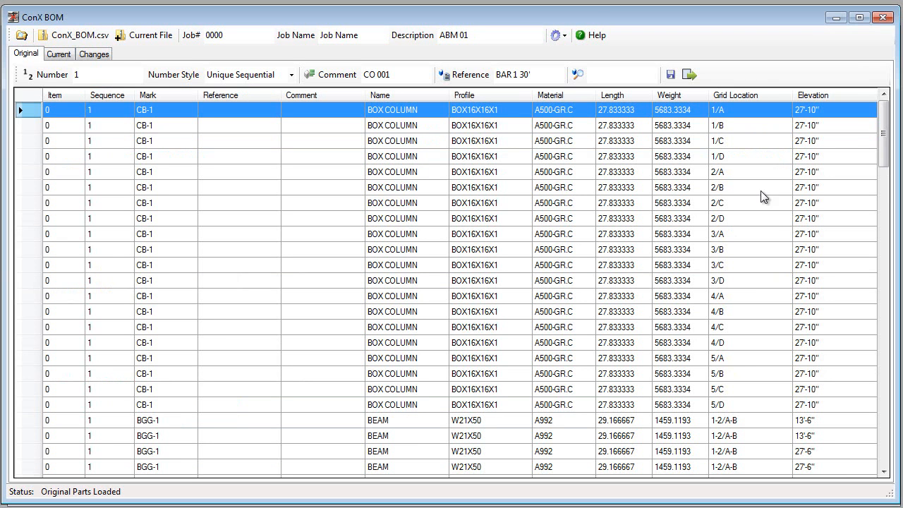
Step: Review the loaded original parts, checking the comment entries of the first box column rows
{"action": "left_click_drag", "start_coordinate": [884, 119], "coordinate": [861, 118]}
{"action": "left_click", "coordinate": [853, 110]}
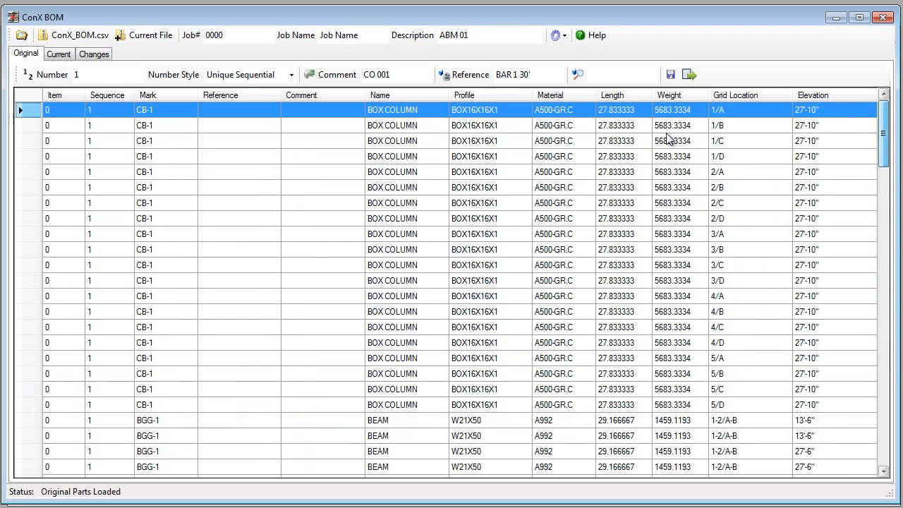
{"action": "left_click", "coordinate": [322, 126]}
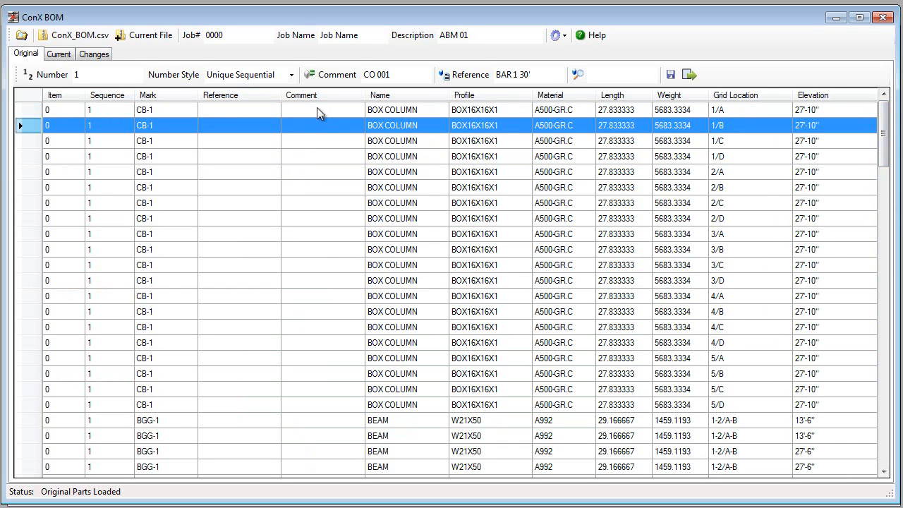
{"action": "left_click", "coordinate": [317, 111]}
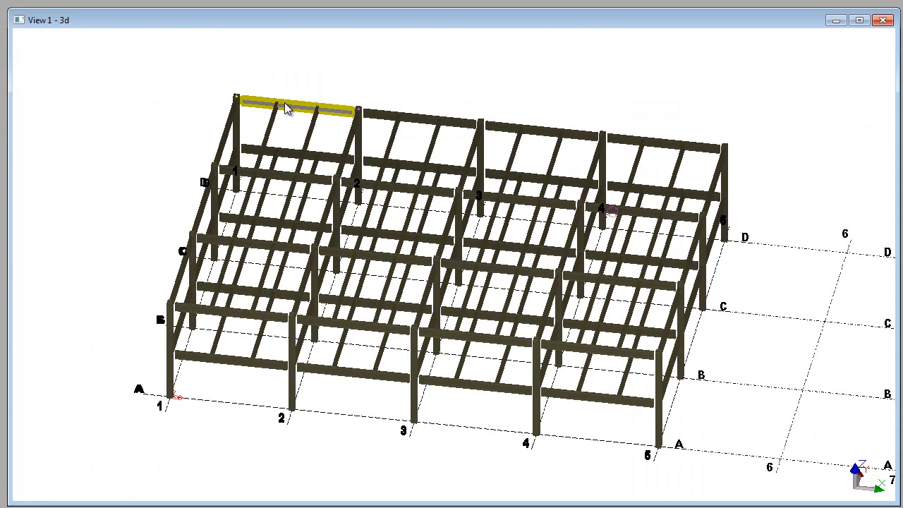
Step: Inspect the Comment user-defined attribute of the upper beam on gridline D between grids 1 and 2 in Tekla Structures, leaving its properties unmodified
{"action": "double_click", "coordinate": [286, 105]}
{"action": "left_click", "coordinate": [69, 262]}
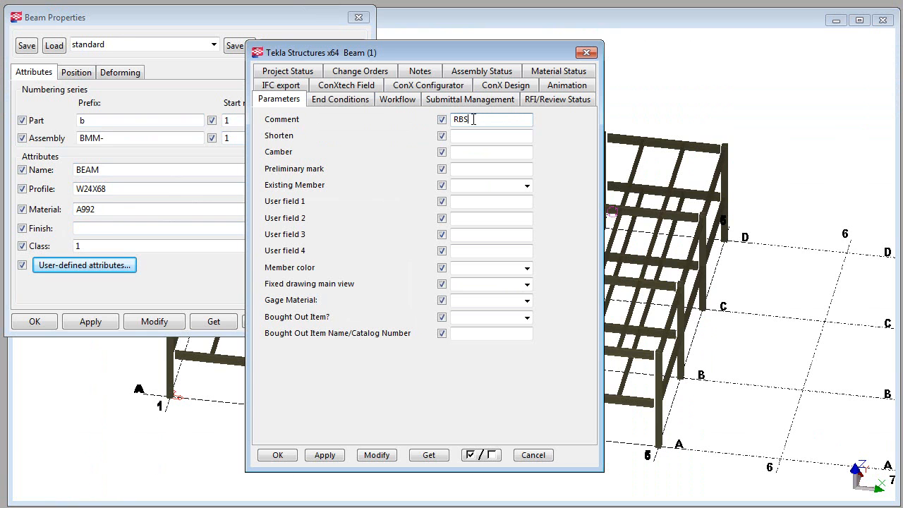
{"action": "left_click", "coordinate": [531, 456]}
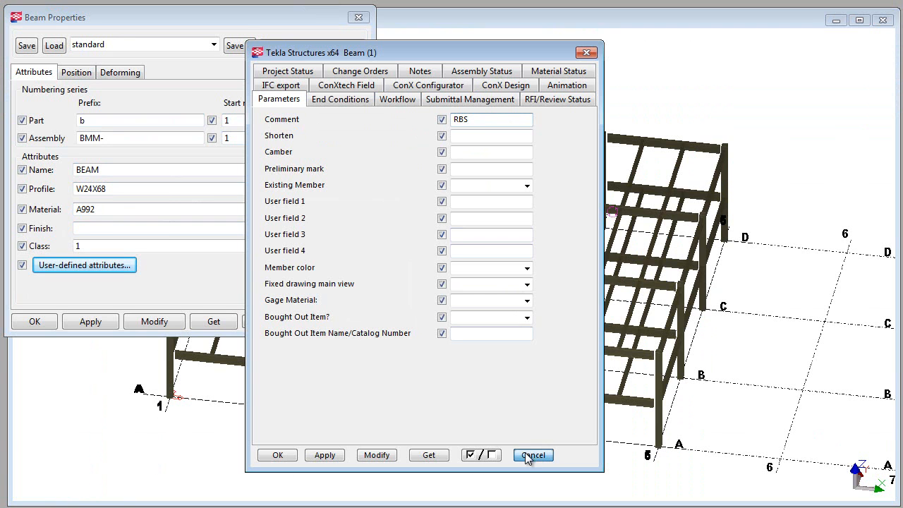
{"action": "left_click", "coordinate": [338, 321]}
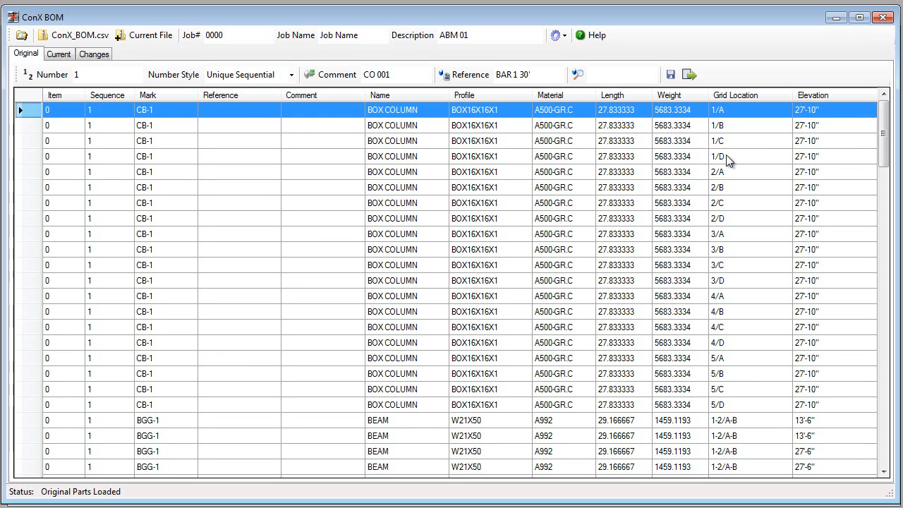
Step: Number all original parts with the Unique Sequential style, starting at 1
{"action": "left_click_drag", "start_coordinate": [882, 138], "coordinate": [830, 118]}
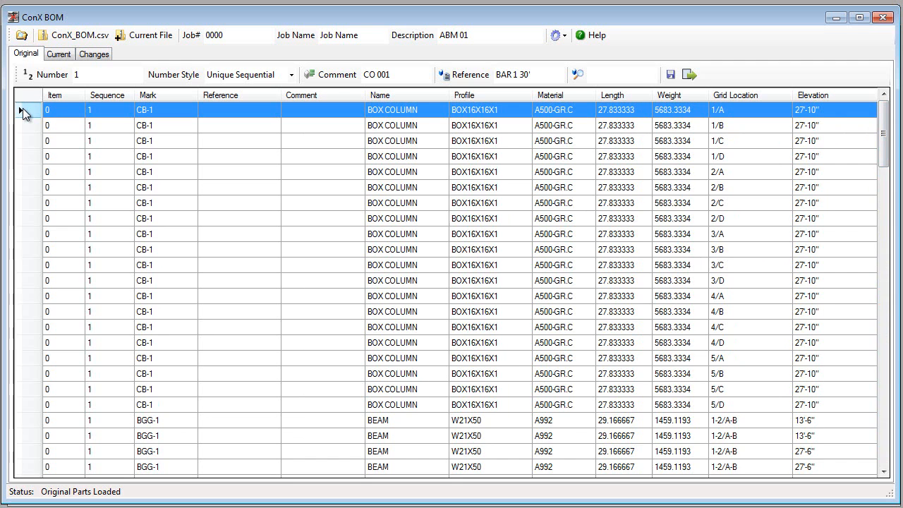
{"action": "key", "text": "ctrl+a"}
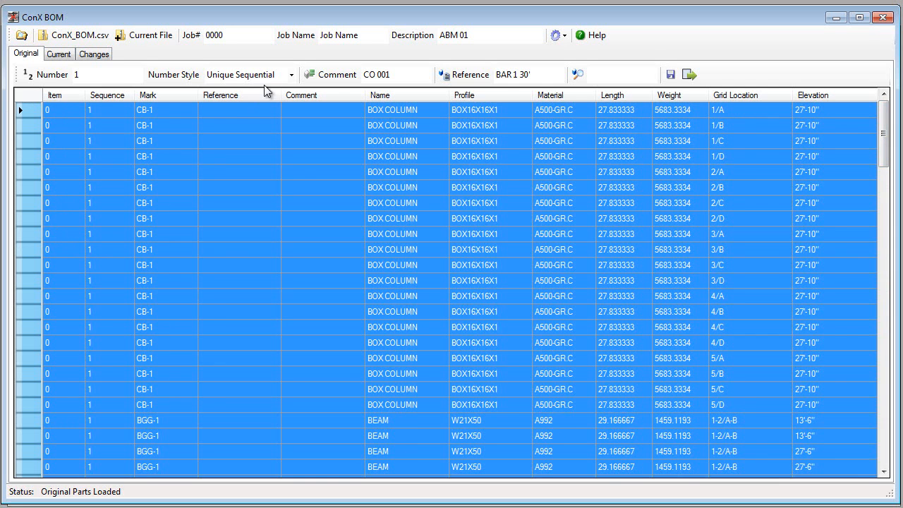
{"action": "left_click", "coordinate": [290, 75]}
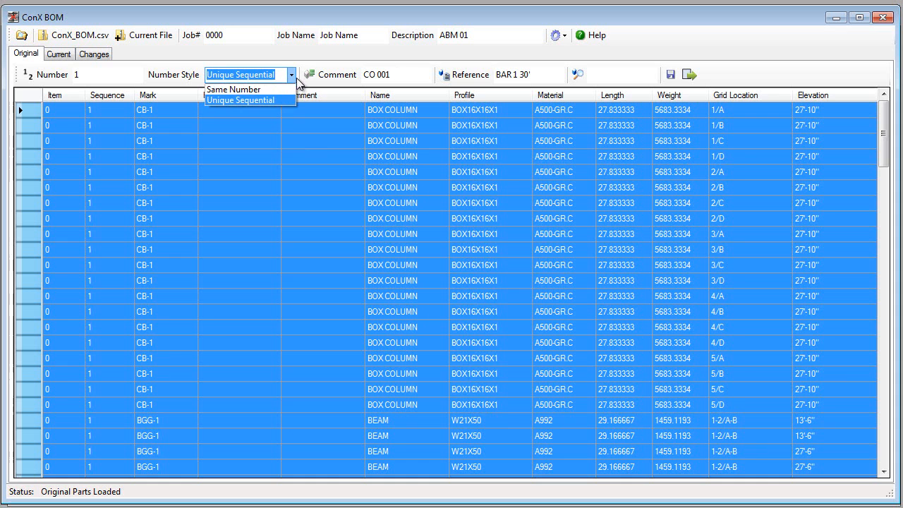
{"action": "left_click", "coordinate": [228, 101]}
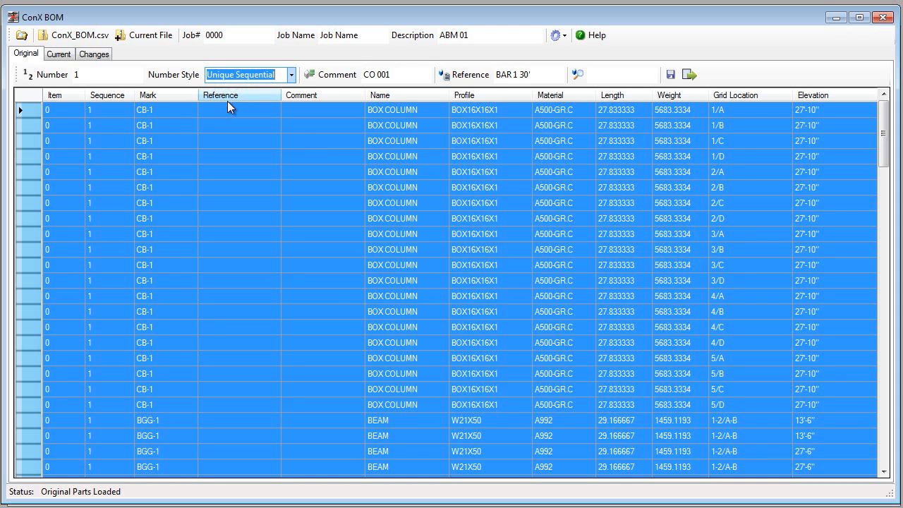
{"action": "left_click", "coordinate": [96, 78]}
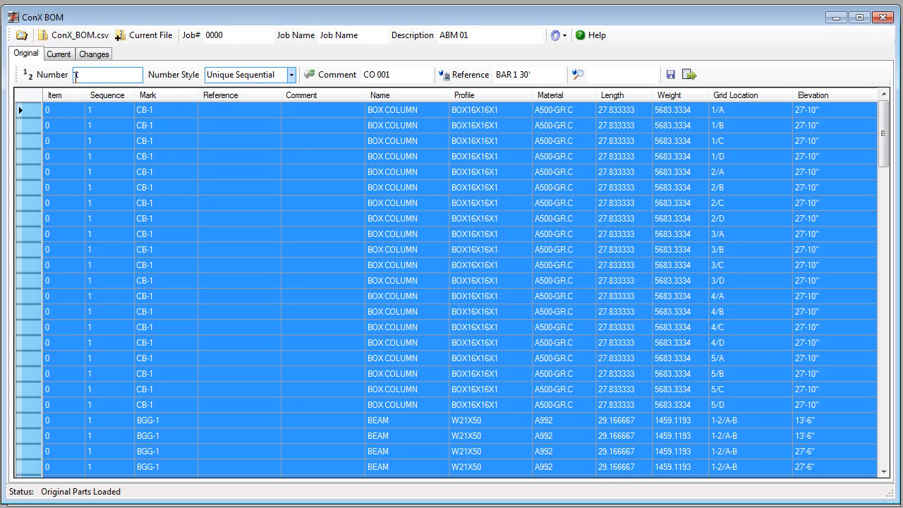
{"action": "left_click", "coordinate": [38, 75]}
{"action": "left_click", "coordinate": [69, 141]}
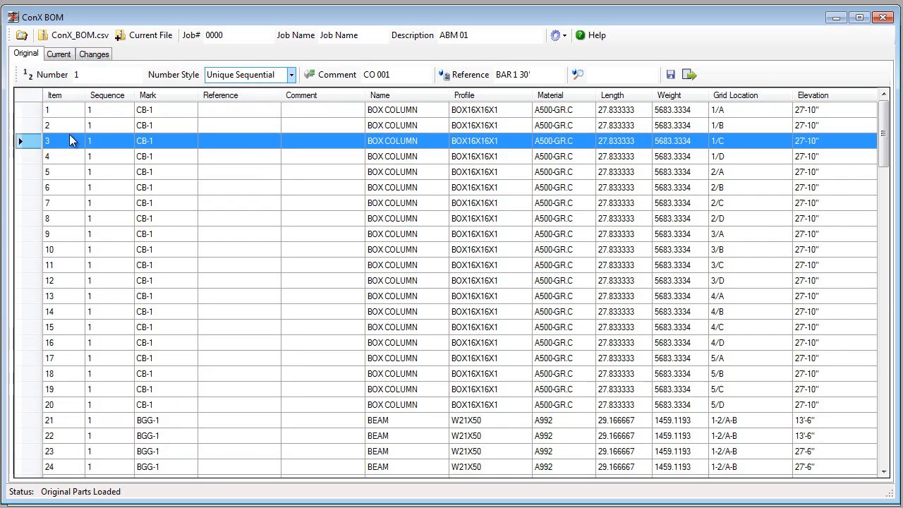
{"action": "scroll", "coordinate": [69, 145], "scroll_direction": "down", "scroll_amount": 20}
{"action": "scroll", "coordinate": [70, 165], "scroll_direction": "down", "scroll_amount": 11}
{"action": "scroll", "coordinate": [70, 166], "scroll_direction": "up", "scroll_amount": 15}
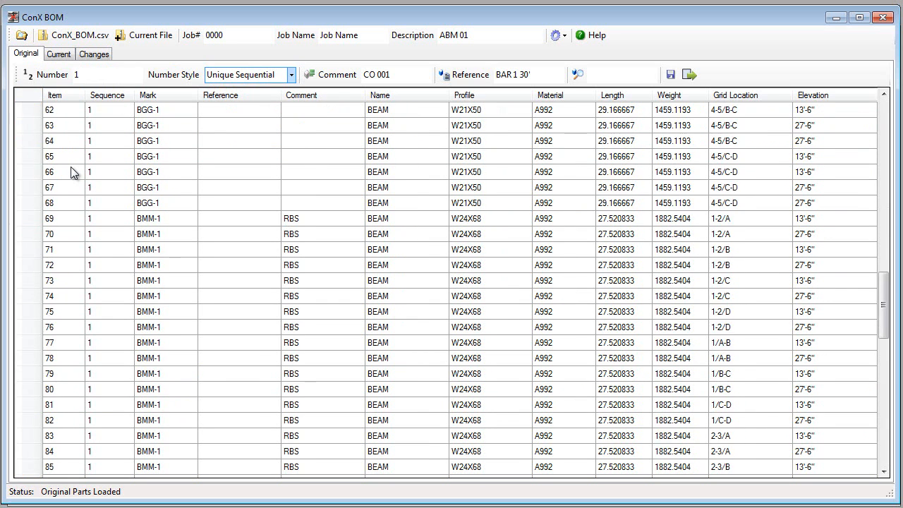
{"action": "scroll", "coordinate": [73, 173], "scroll_direction": "up", "scroll_amount": 20}
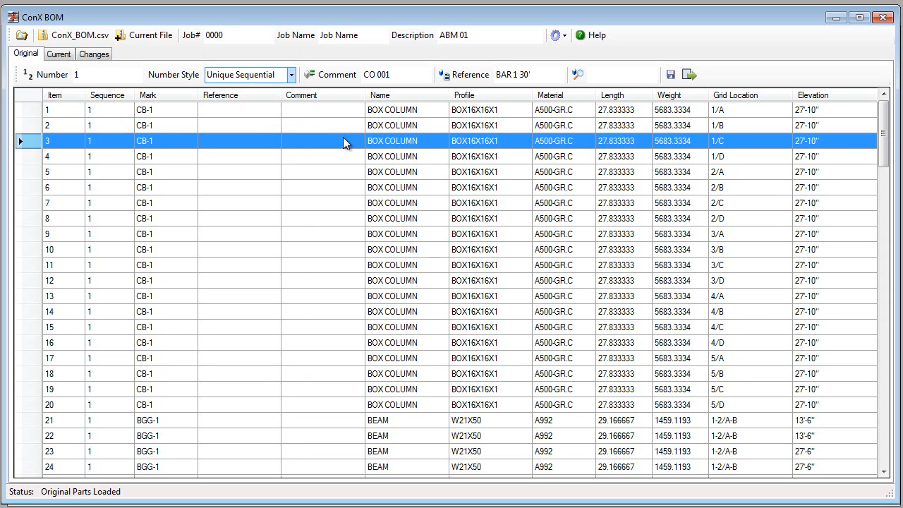
Step: Assign the reference BAR 1 30' to the BGG-1 beams, items 21 to 29
{"action": "left_click", "coordinate": [254, 111]}
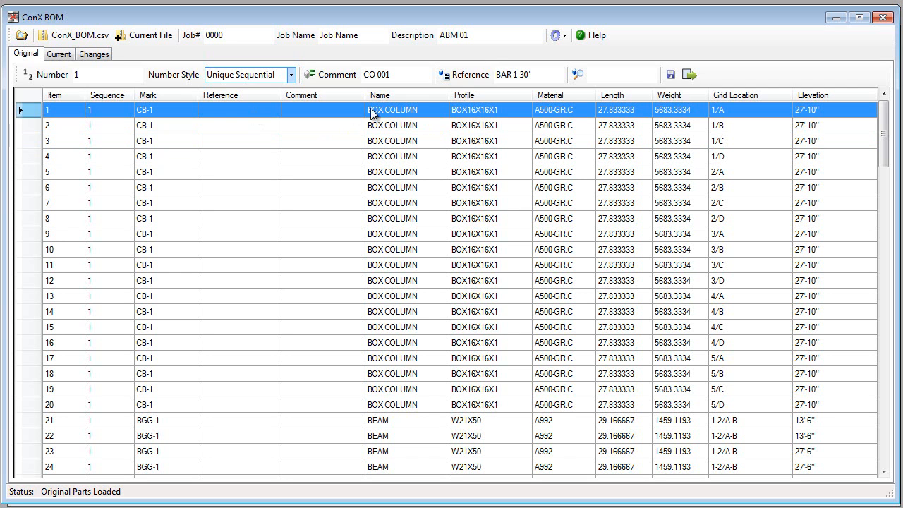
{"action": "left_click", "coordinate": [529, 74]}
{"action": "type", "text": "BAR 1 30'"}
{"action": "left_click_drag", "start_coordinate": [223, 110], "coordinate": [231, 301]}
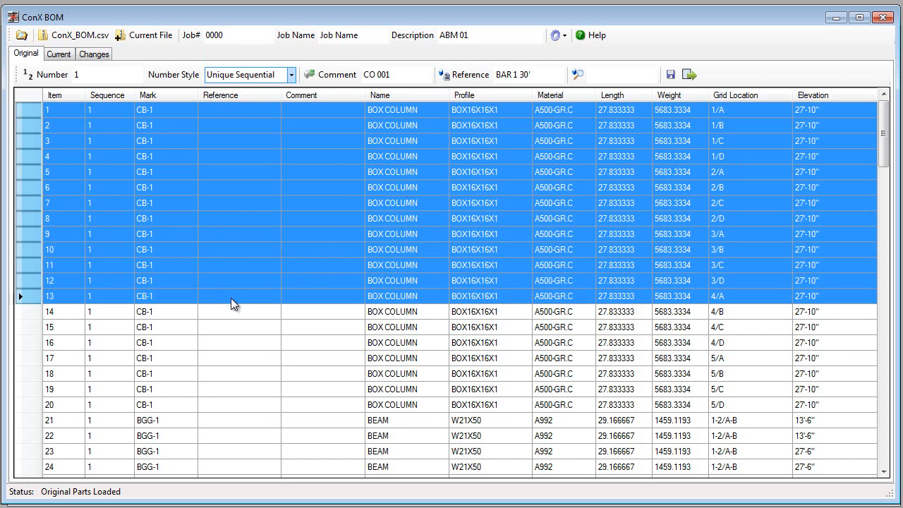
{"action": "left_click", "coordinate": [238, 419]}
{"action": "scroll", "coordinate": [229, 406], "scroll_direction": "down", "scroll_amount": 2}
{"action": "scroll", "coordinate": [225, 394], "scroll_direction": "down", "scroll_amount": 2}
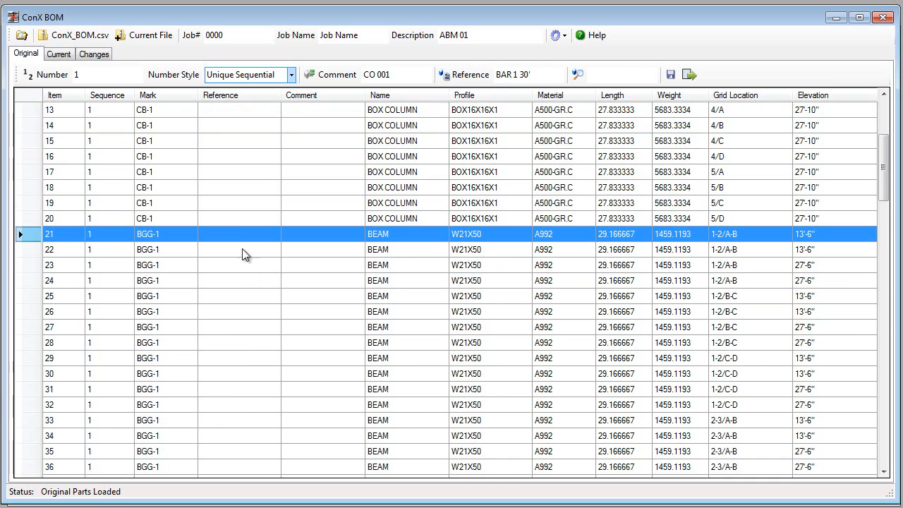
{"action": "left_click_drag", "start_coordinate": [221, 233], "coordinate": [222, 365]}
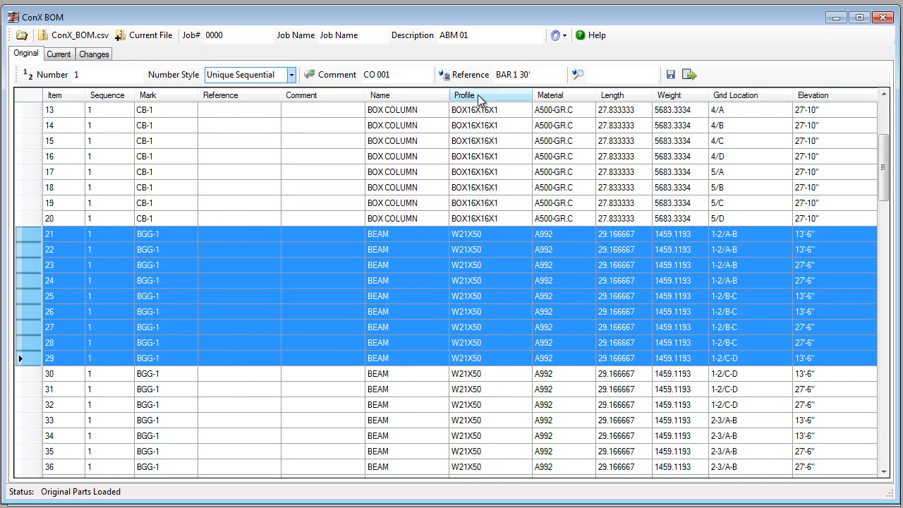
{"action": "left_click", "coordinate": [465, 77]}
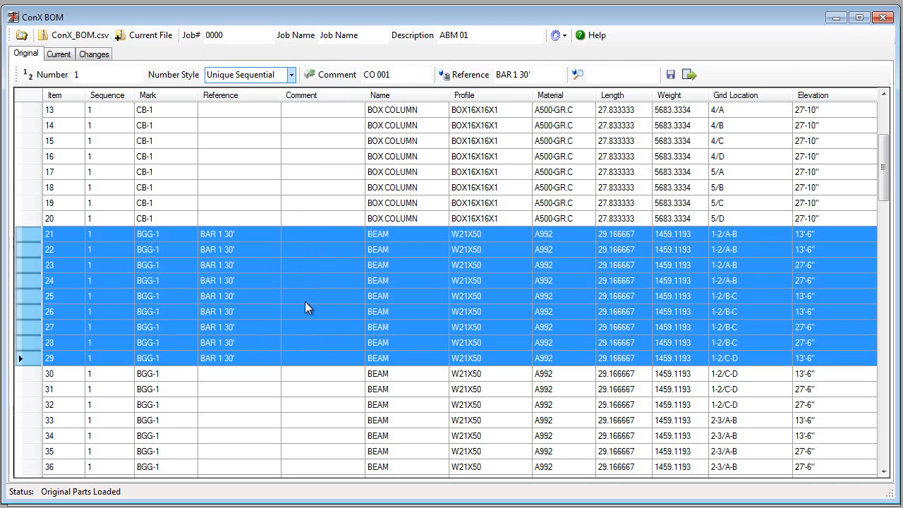
Step: Assign the comment "My Comment" to the BGG-1 beams, items 21 to 29
{"action": "left_click", "coordinate": [349, 78]}
{"action": "type", "text": "My Comment"}
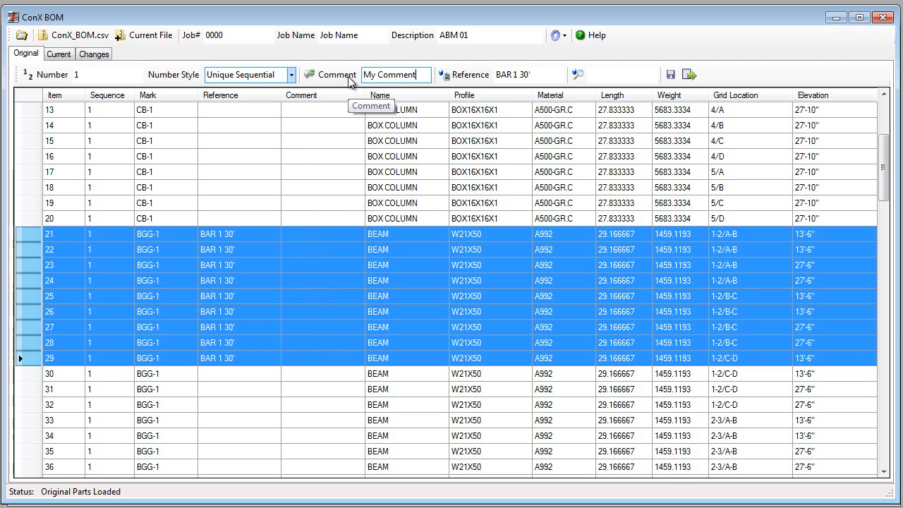
{"action": "left_click", "coordinate": [328, 82]}
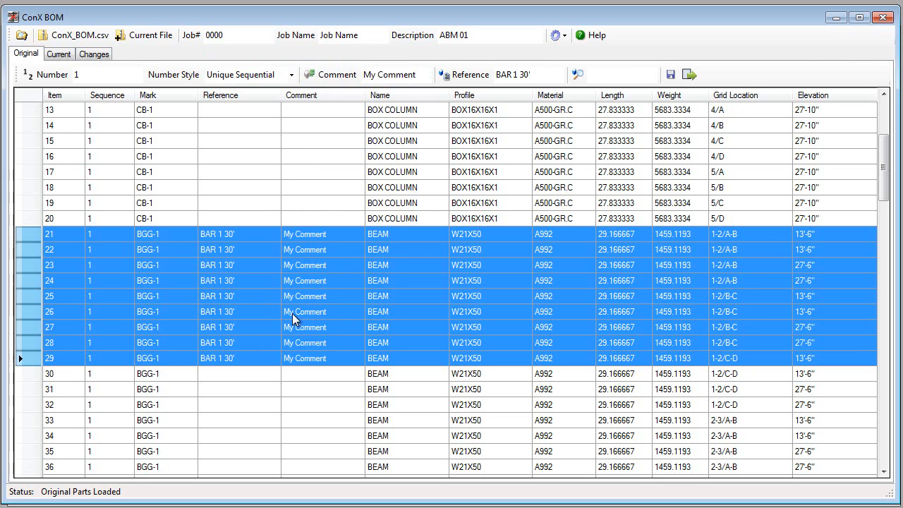
{"action": "left_click", "coordinate": [70, 173]}
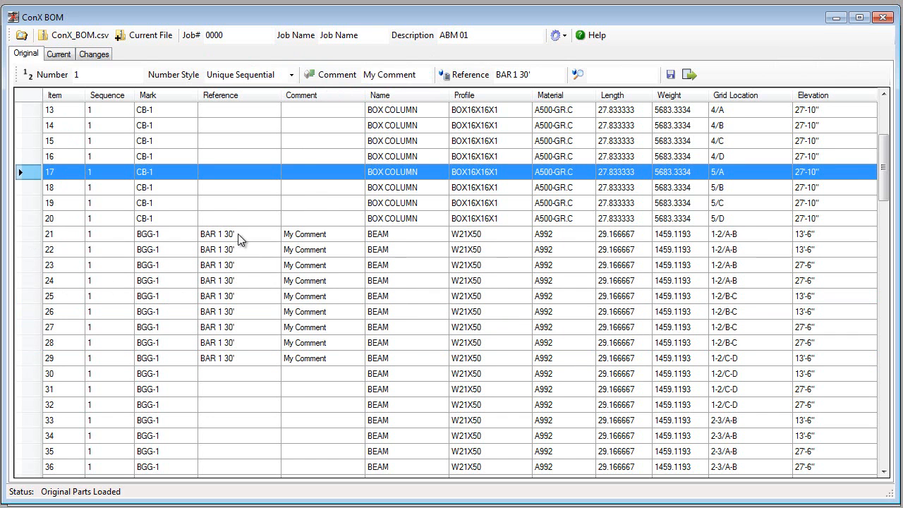
Step: Save all original parts as OriginalBOM.csv and export them for Tekla as OriginalBOMTekla.csv in the ConXBOM folder
{"action": "scroll", "coordinate": [141, 219], "scroll_direction": "up", "scroll_amount": 4}
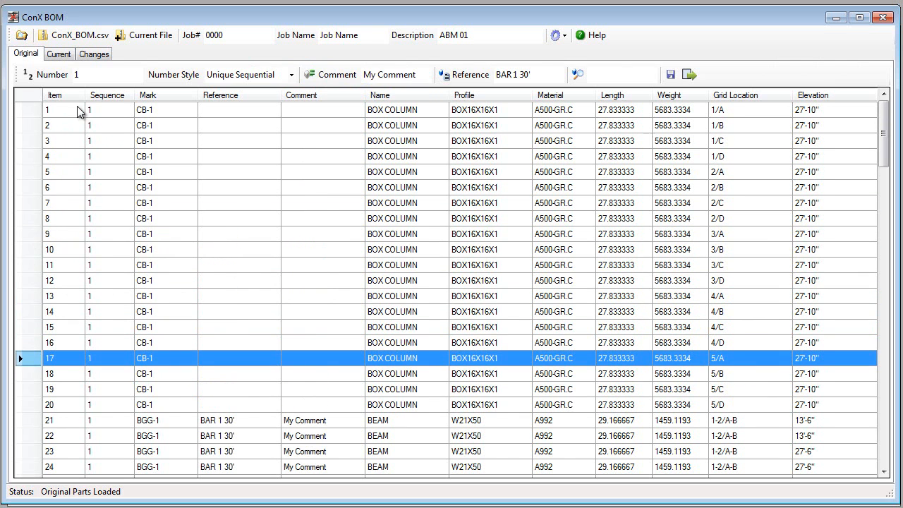
{"action": "left_click", "coordinate": [78, 108]}
{"action": "key", "text": "ctrl+a"}
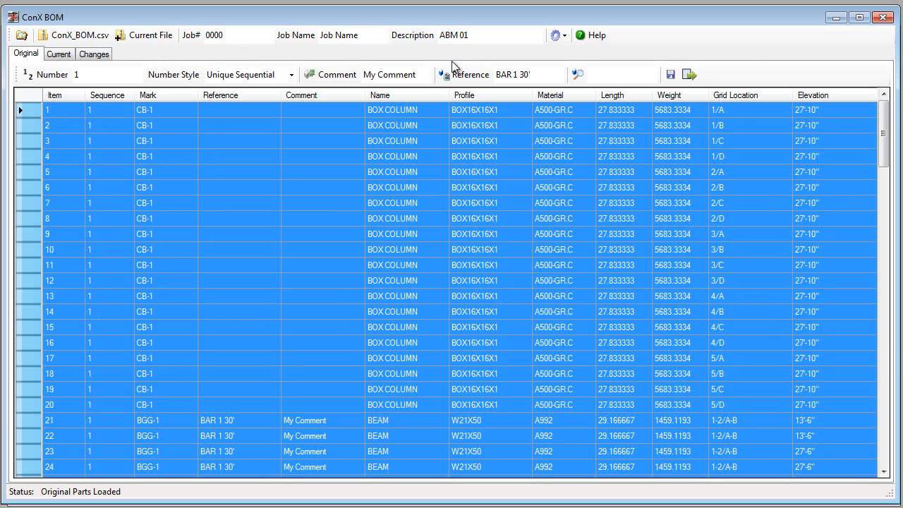
{"action": "left_click", "coordinate": [671, 75]}
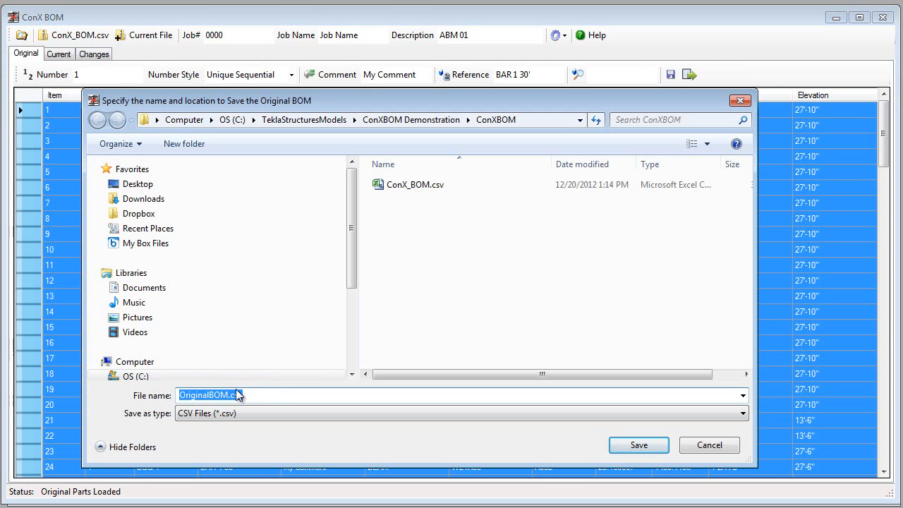
{"action": "left_click", "coordinate": [645, 445]}
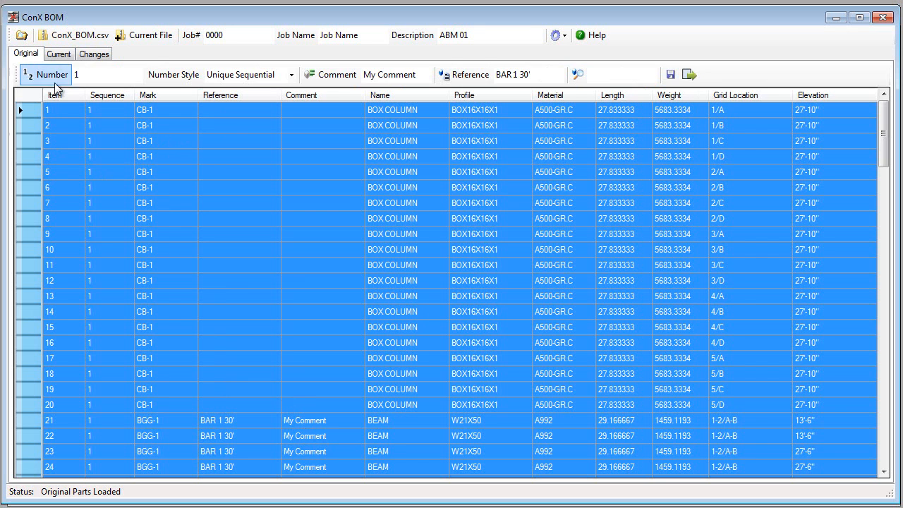
{"action": "left_click", "coordinate": [690, 74]}
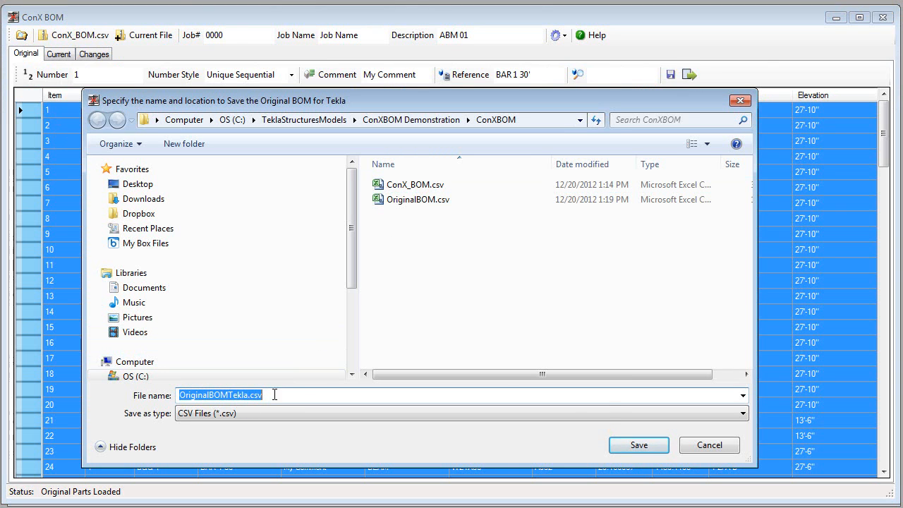
{"action": "left_click", "coordinate": [624, 446]}
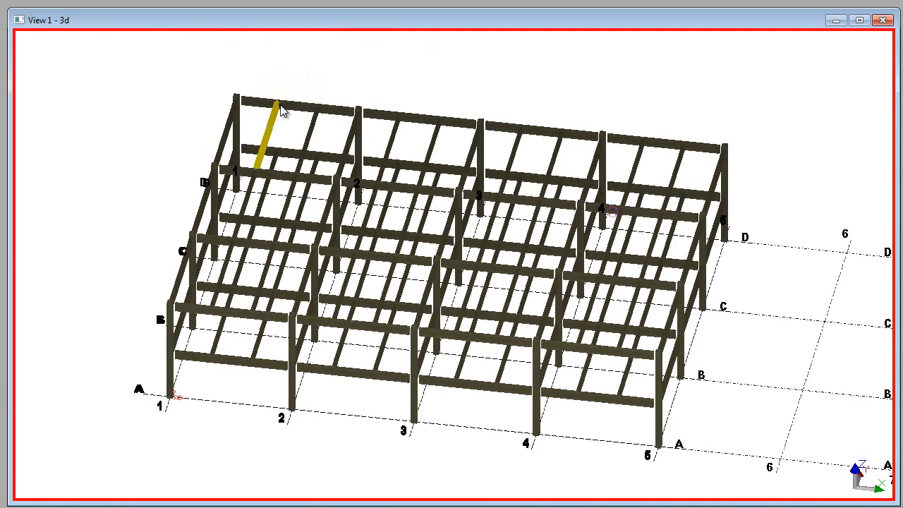
Step: Switch to Tekla Structures and inspect the Preliminary mark user-defined attribute of the upper beam on gridline D between grids 1 and 2
{"action": "scroll", "coordinate": [288, 111], "scroll_direction": "up", "scroll_amount": 4}
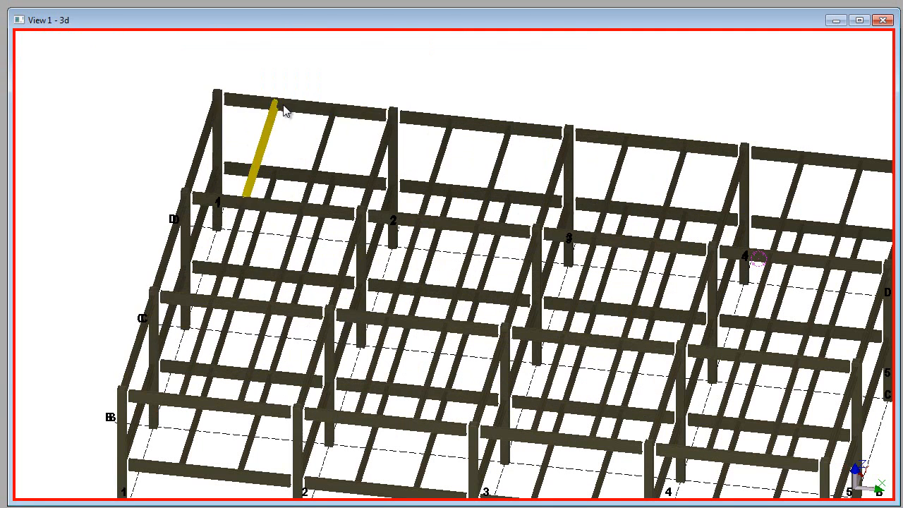
{"action": "double_click", "coordinate": [288, 111]}
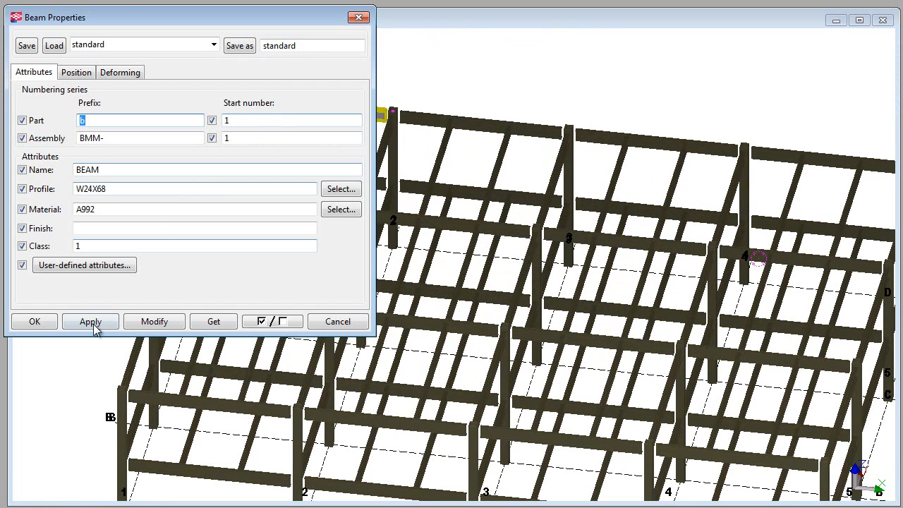
{"action": "left_click", "coordinate": [90, 268]}
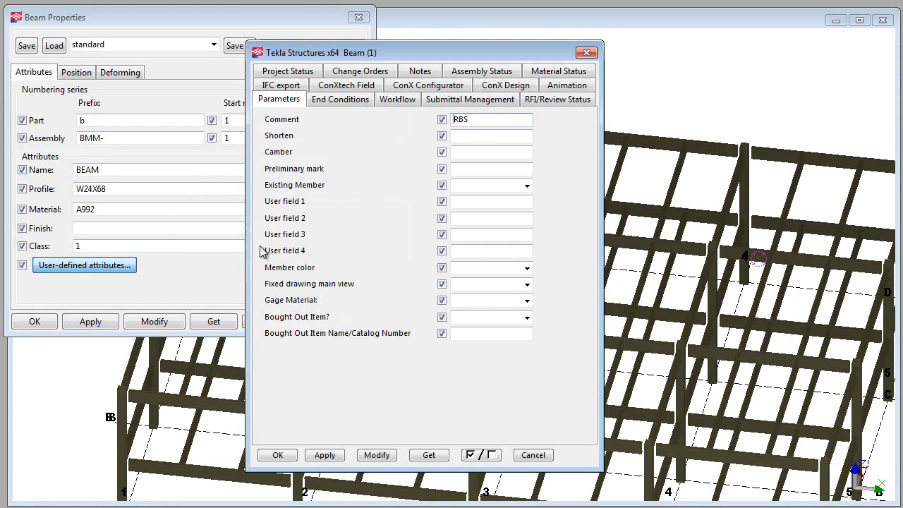
{"action": "left_click", "coordinate": [459, 169]}
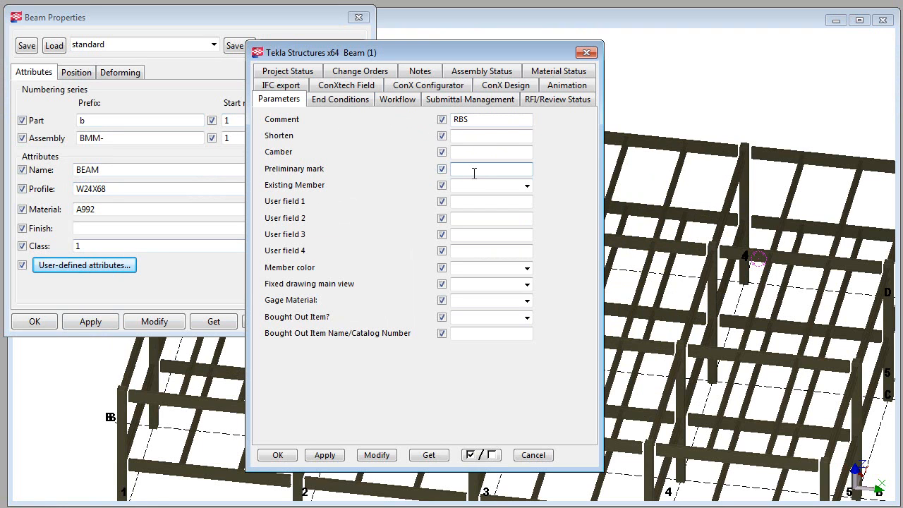
{"action": "left_click", "coordinate": [533, 456]}
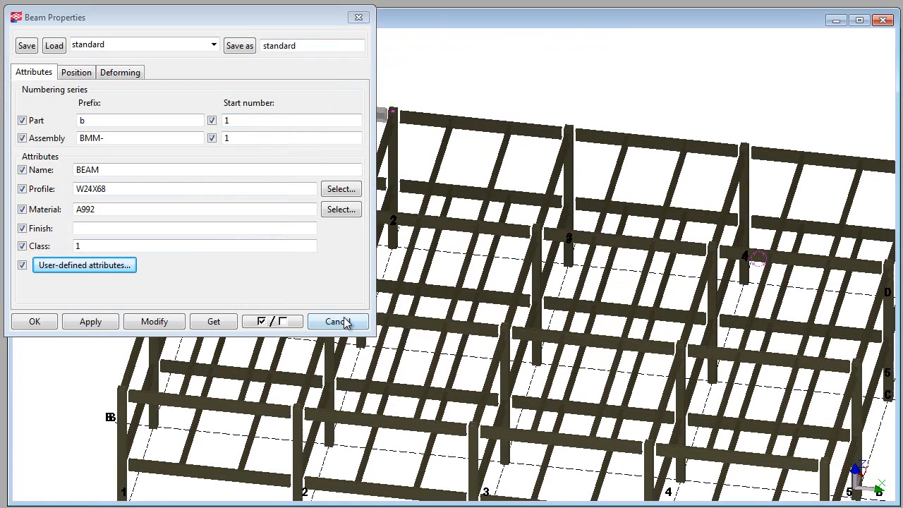
{"action": "left_click", "coordinate": [346, 318]}
{"action": "left_click", "coordinate": [123, 127]}
{"action": "scroll", "coordinate": [83, 92], "scroll_direction": "down", "scroll_amount": 3}
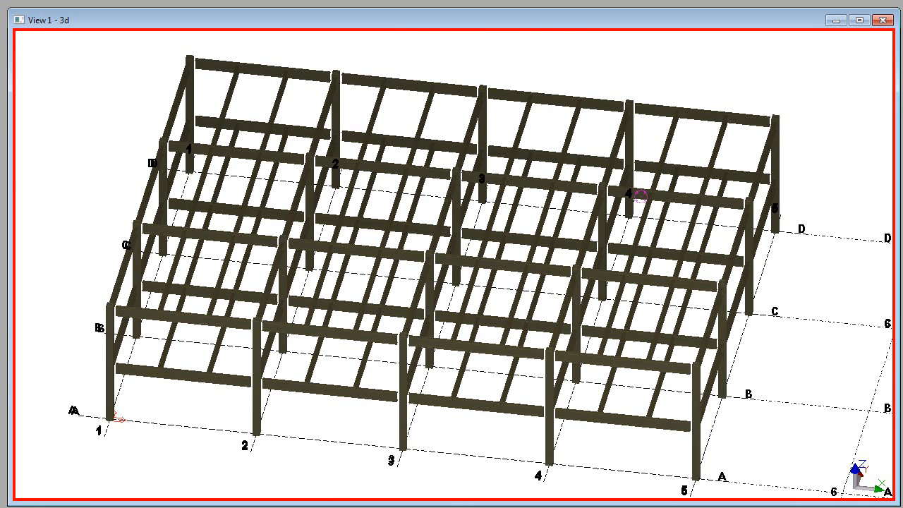
Step: Import the attributes from OriginalBOMTekla.csv into the entire model, using comma as delimiter and displaying the created log file on dialog
{"action": "mouse_move", "coordinate": [0, 44]}
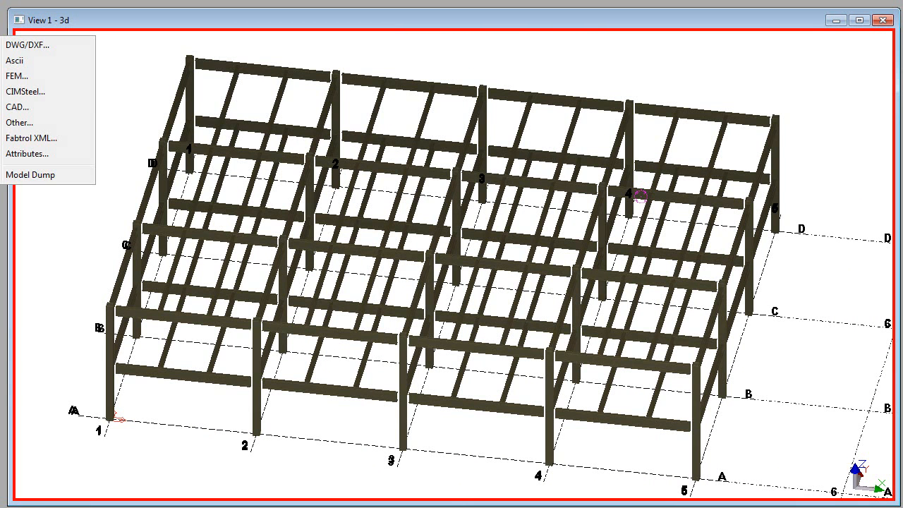
{"action": "left_click", "coordinate": [39, 154]}
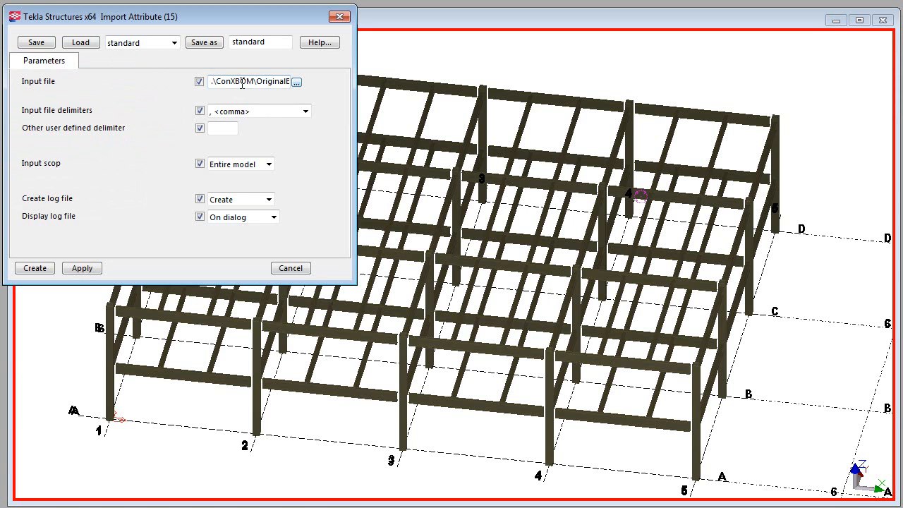
{"action": "left_click_drag", "start_coordinate": [212, 85], "coordinate": [299, 83]}
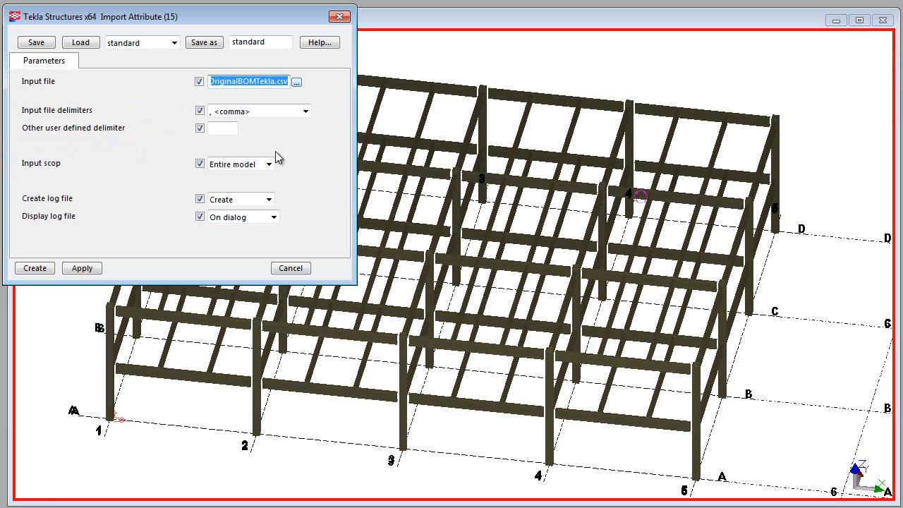
{"action": "left_click", "coordinate": [262, 113]}
{"action": "left_click", "coordinate": [224, 146]}
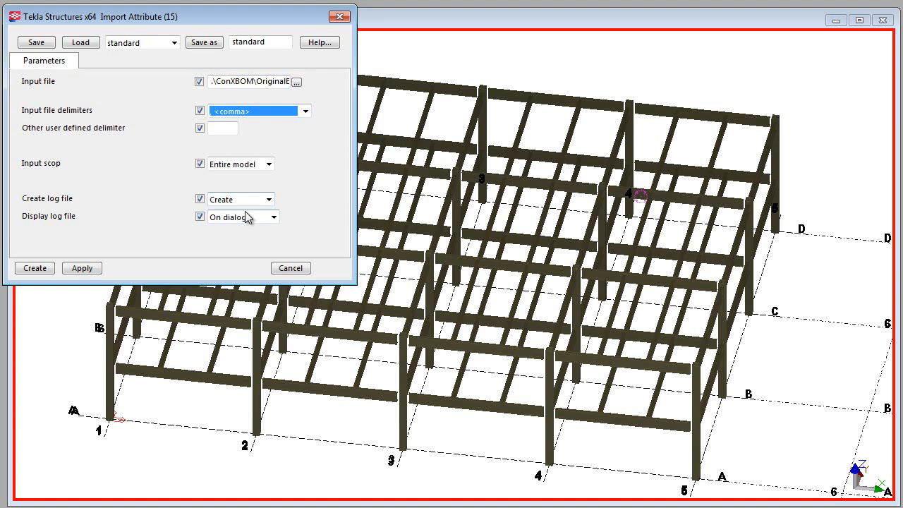
{"action": "left_click", "coordinate": [80, 273]}
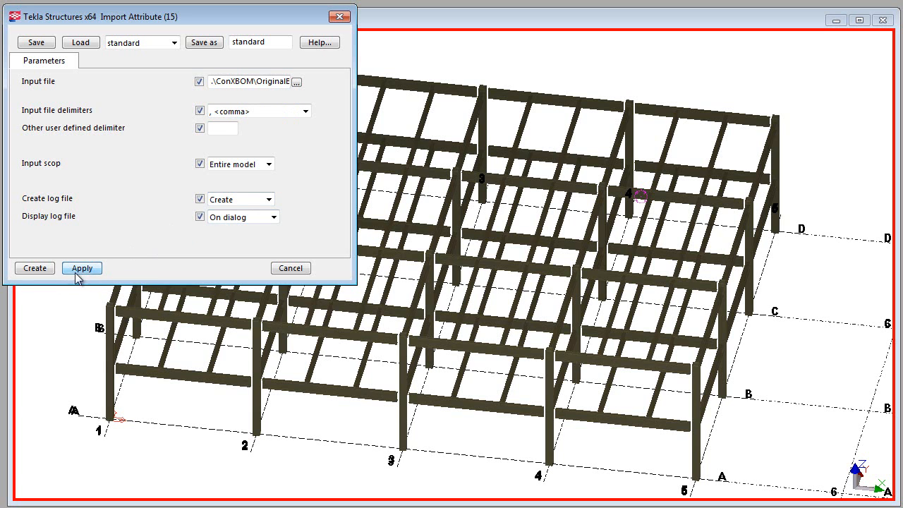
{"action": "left_click", "coordinate": [37, 269]}
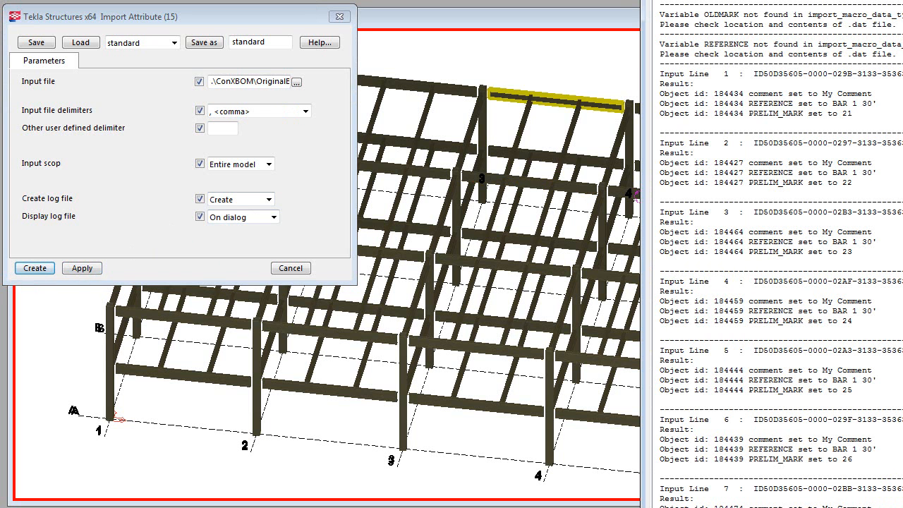
Step: Bring the import log into full view and check the reference and preliminary mark entries of its first input line
{"action": "left_click_drag", "start_coordinate": [902, 34], "coordinate": [724, 13]}
{"action": "left_click", "coordinate": [597, 160]}
{"action": "left_click", "coordinate": [599, 173]}
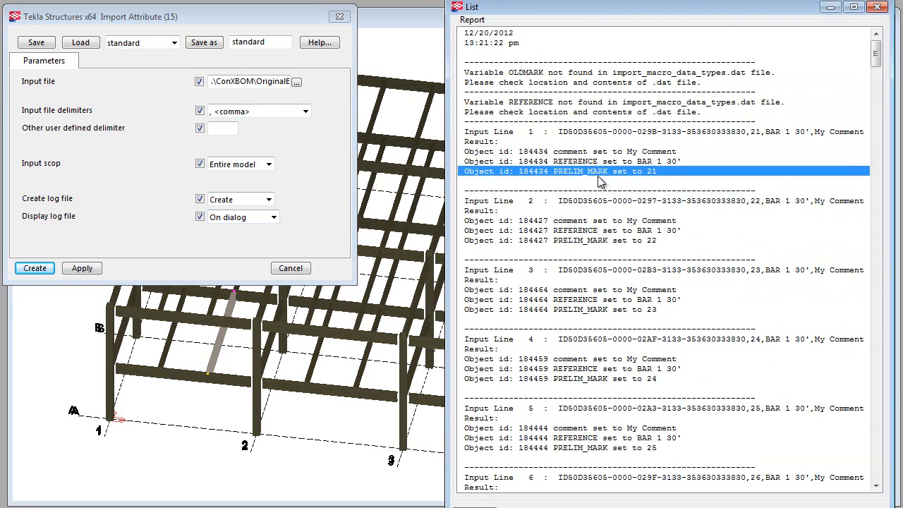
Step: Close the attribute import and inspect the Comment and Preliminary mark user-defined attributes of the upper gridline C beam between grids 1 and 2
{"action": "left_click", "coordinate": [584, 151]}
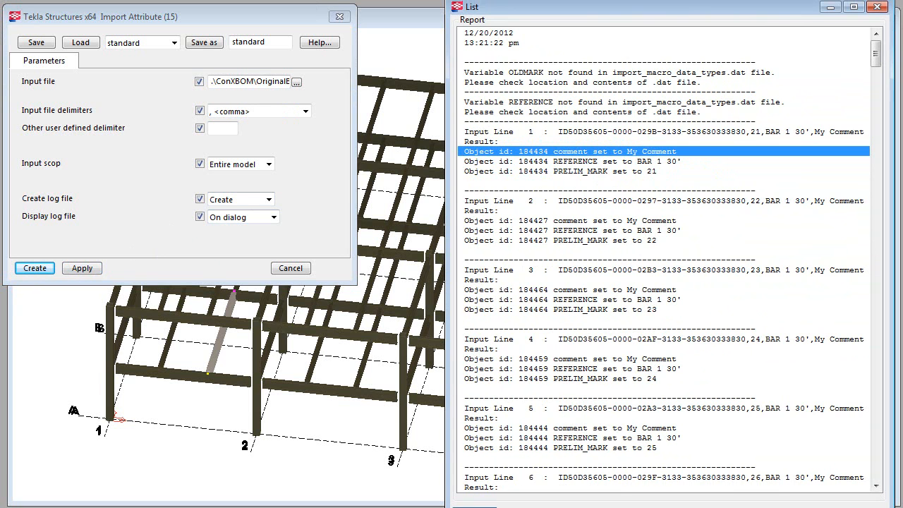
{"action": "left_click", "coordinate": [290, 269]}
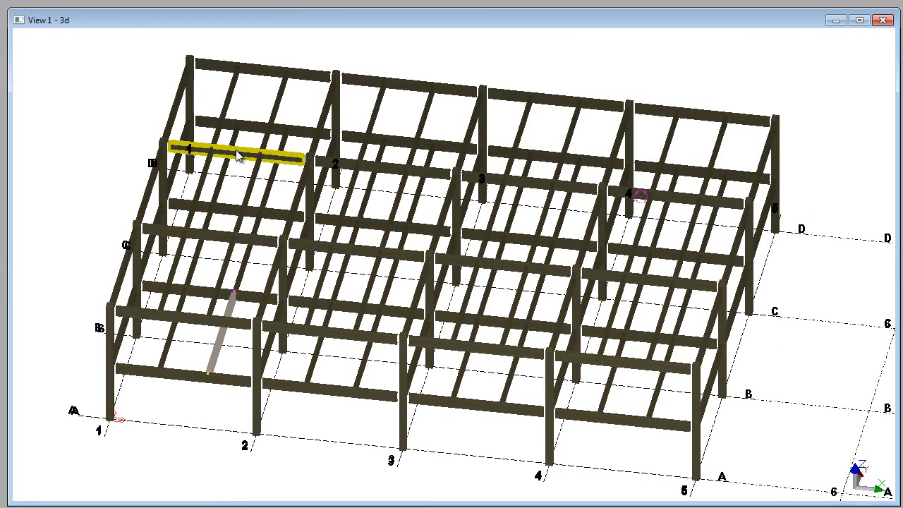
{"action": "double_click", "coordinate": [238, 155]}
{"action": "left_click", "coordinate": [131, 265]}
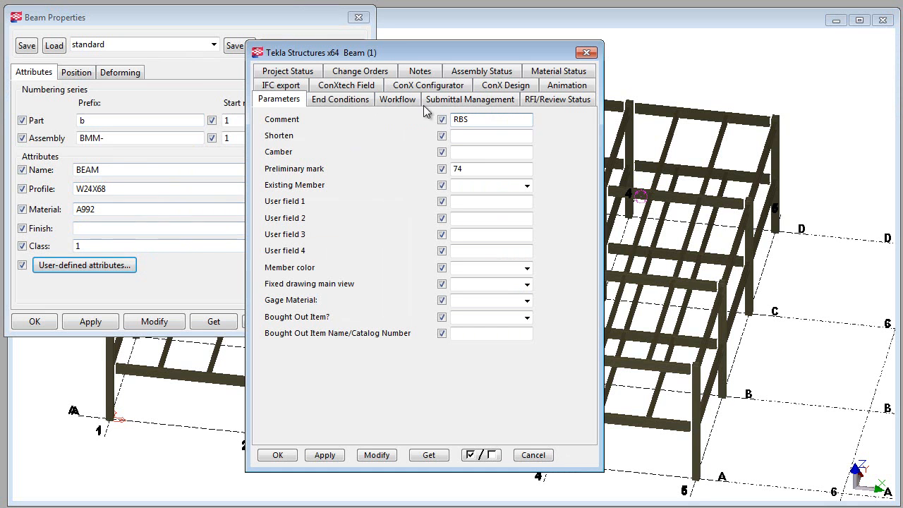
{"action": "double_click", "coordinate": [472, 170]}
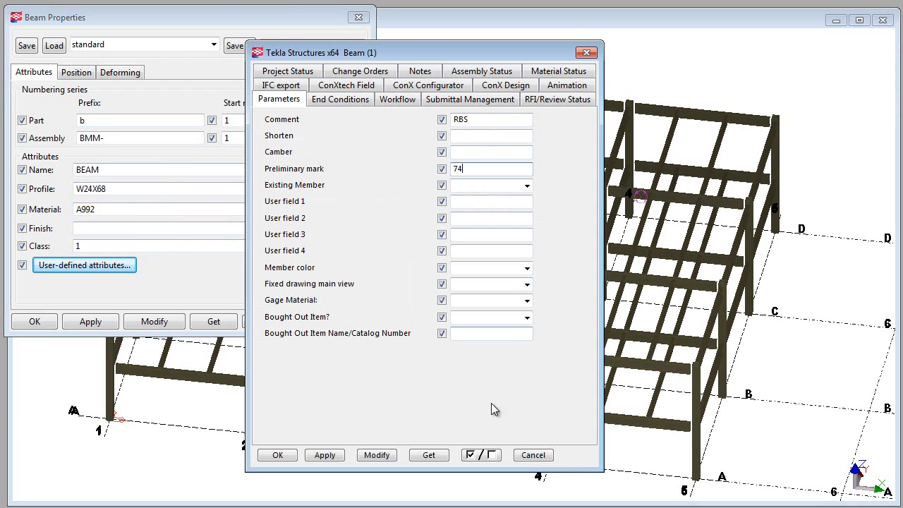
{"action": "left_click", "coordinate": [317, 322]}
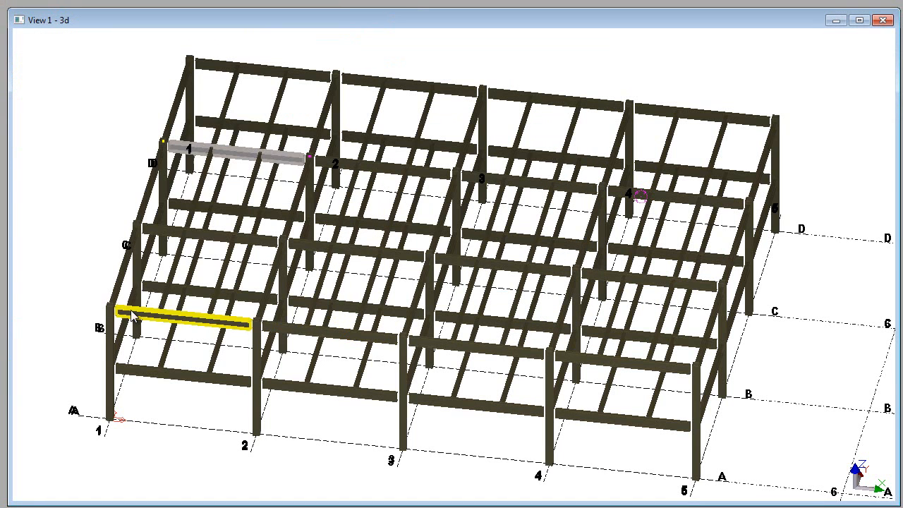
{"action": "left_click", "coordinate": [71, 242]}
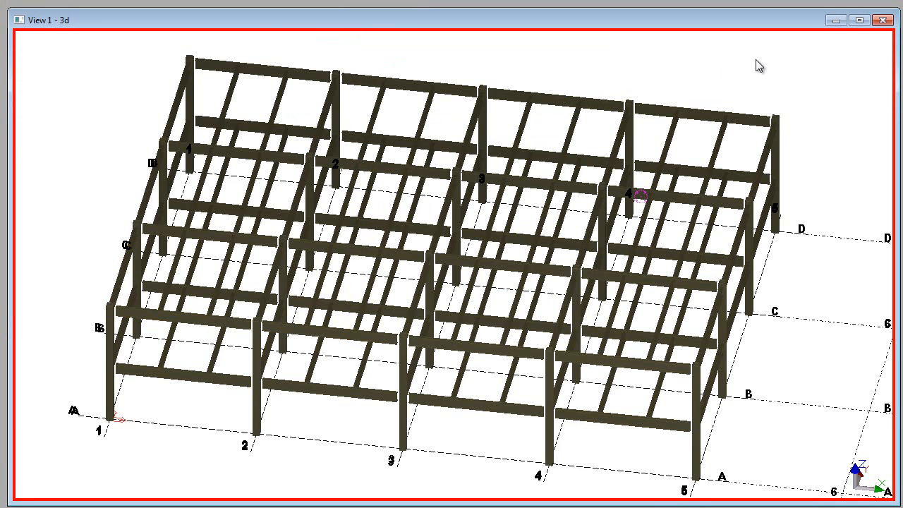
Step: Delete the corner column, perimeter beams and filler beams of the bay between gridlines C and D and grids 4 and 5
{"action": "scroll", "coordinate": [771, 67], "scroll_direction": "up", "scroll_amount": 5}
{"action": "left_click_drag", "start_coordinate": [795, 79], "coordinate": [677, 260]}
{"action": "key", "text": "Delete"}
{"action": "left_click_drag", "start_coordinate": [686, 114], "coordinate": [562, 190]}
{"action": "key", "text": "Delete"}
{"action": "left_click", "coordinate": [651, 251]}
{"action": "key", "text": "Delete"}
{"action": "left_click", "coordinate": [585, 243]}
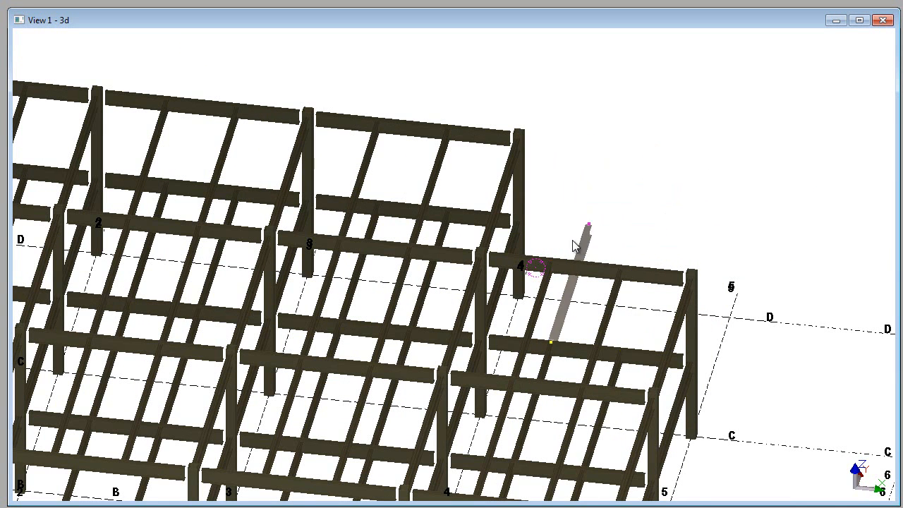
{"action": "key", "text": "Delete"}
Step: Load the ConX_BGG beam properties and set the profile to W14X22
{"action": "scroll", "coordinate": [684, 205], "scroll_direction": "down", "scroll_amount": 5}
{"action": "scroll", "coordinate": [264, 118], "scroll_direction": "up", "scroll_amount": 2}
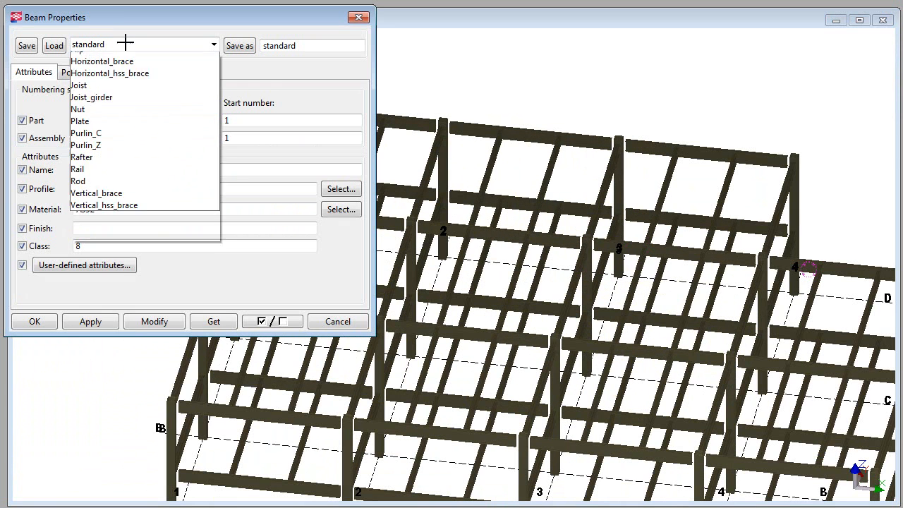
{"action": "left_click", "coordinate": [125, 45]}
{"action": "left_click", "coordinate": [91, 130]}
{"action": "left_click", "coordinate": [54, 45]}
{"action": "key", "text": "Tab"}
{"action": "type", "text": "W14X22"}
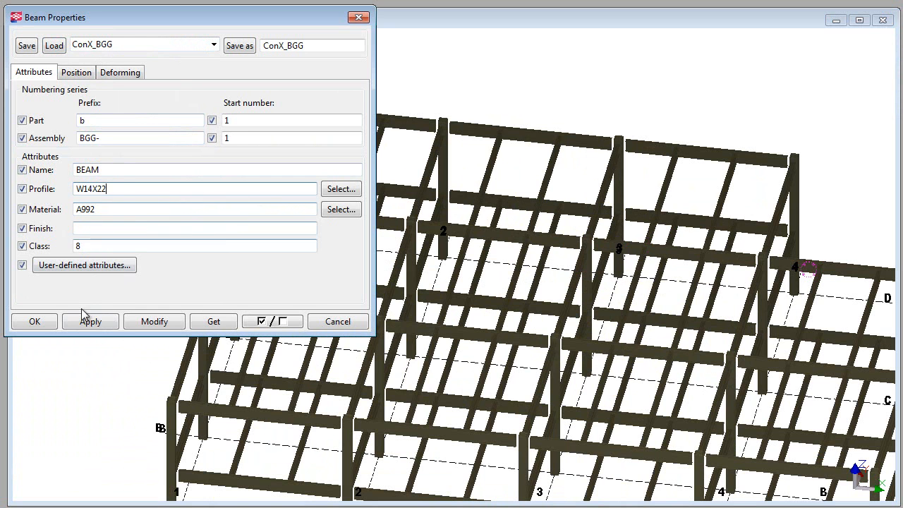
{"action": "left_click", "coordinate": [38, 322]}
Step: Model a short upper-level beam from the grid 1 girder to the first filler beam, between gridlines C and D
{"action": "scroll", "coordinate": [237, 168], "scroll_direction": "up", "scroll_amount": 3}
{"action": "left_click", "coordinate": [237, 167]}
{"action": "left_click", "coordinate": [319, 176]}
{"action": "right_click", "coordinate": [315, 153]}
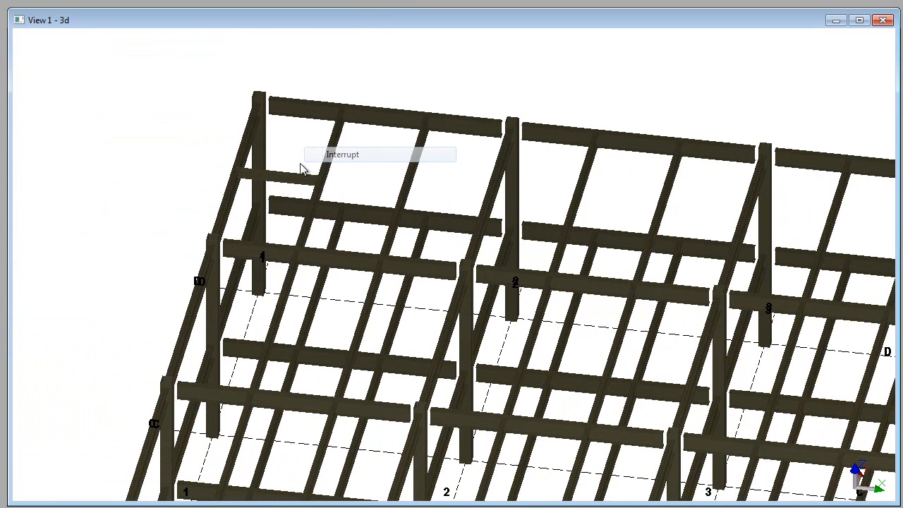
Step: Copy the new short beam along the grid 1 girder towards gridline C
{"action": "scroll", "coordinate": [277, 185], "scroll_direction": "up", "scroll_amount": 2}
{"action": "left_click", "coordinate": [295, 177]}
{"action": "key", "text": "ctrl+c"}
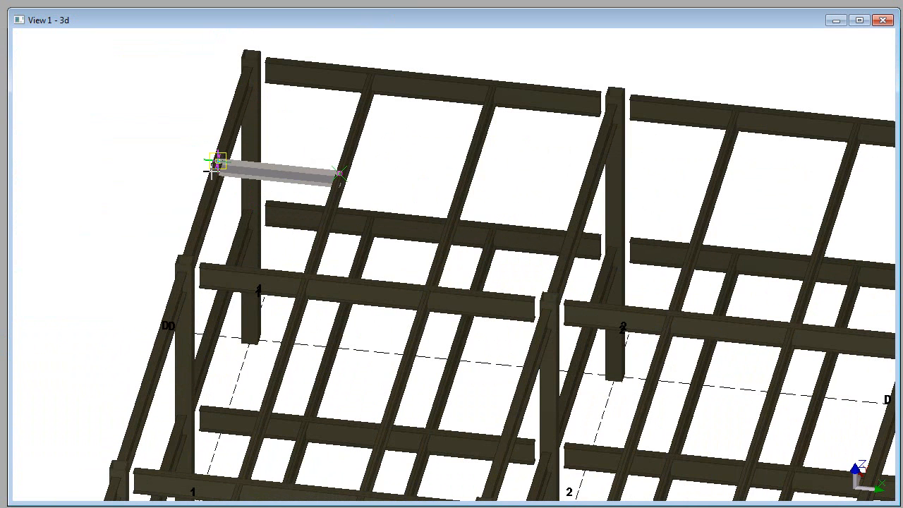
{"action": "right_click", "coordinate": [174, 200]}
{"action": "left_click", "coordinate": [202, 355]}
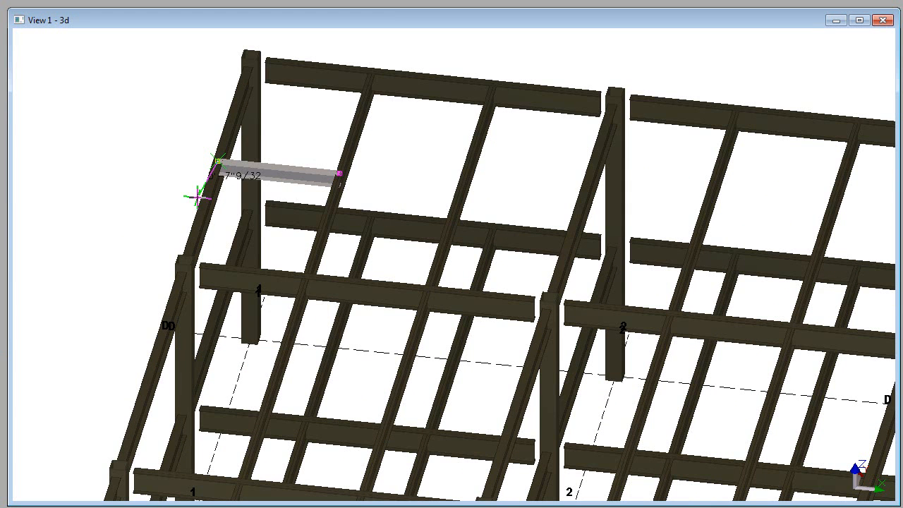
{"action": "left_click", "coordinate": [201, 214]}
{"action": "right_click", "coordinate": [153, 153]}
{"action": "left_click", "coordinate": [181, 167]}
Step: Copy both short beams from grid 1 to the matching bays at grids 2 and 3, using the 30'-0" column spacing
{"action": "left_click", "coordinate": [259, 173]}
{"action": "left_click", "coordinate": [264, 230], "text": "ctrl"}
{"action": "key", "text": "ctrl+c"}
{"action": "left_click", "coordinate": [265, 50]}
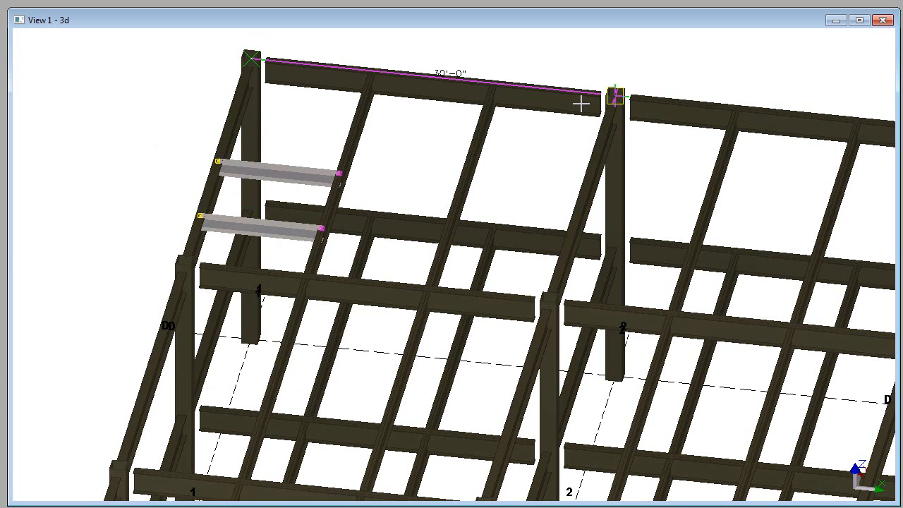
{"action": "left_click", "coordinate": [608, 111]}
{"action": "middle_click_drag", "start_coordinate": [668, 132], "coordinate": [355, 120]}
{"action": "scroll", "coordinate": [587, 151], "scroll_direction": "down", "scroll_amount": 5}
{"action": "right_click", "coordinate": [581, 97]}
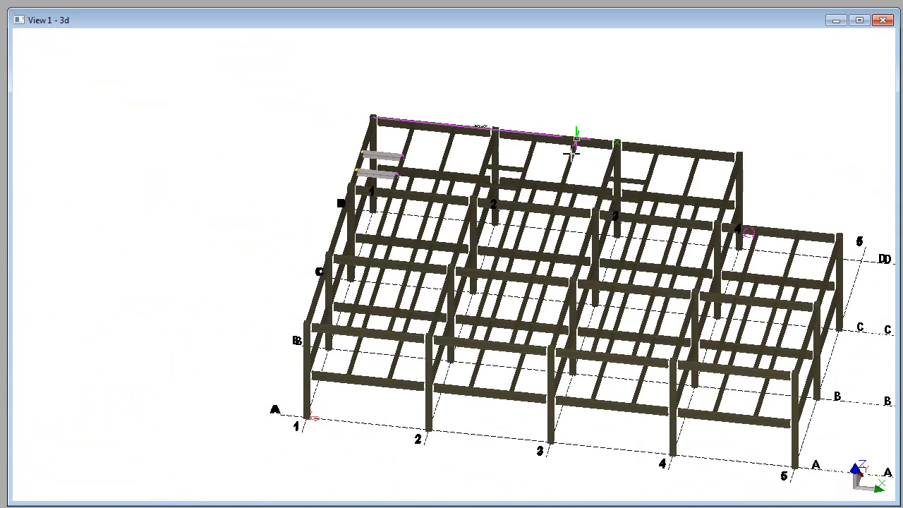
{"action": "left_click", "coordinate": [597, 105]}
Step: Change the profile of the four filler beams between gridlines B and C and grids 4 and 5 to W21X44
{"action": "middle_click_drag", "start_coordinate": [641, 96], "coordinate": [581, 94]}
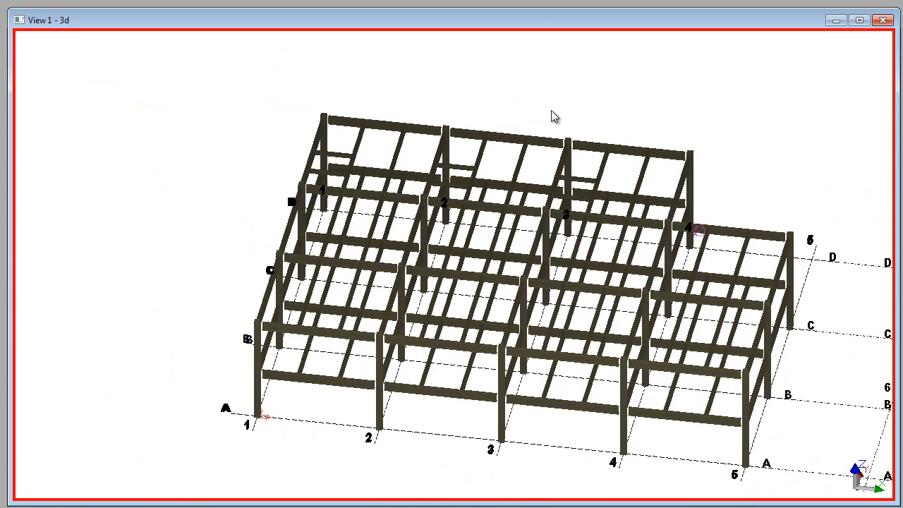
{"action": "middle_click_drag", "start_coordinate": [614, 194], "coordinate": [562, 168]}
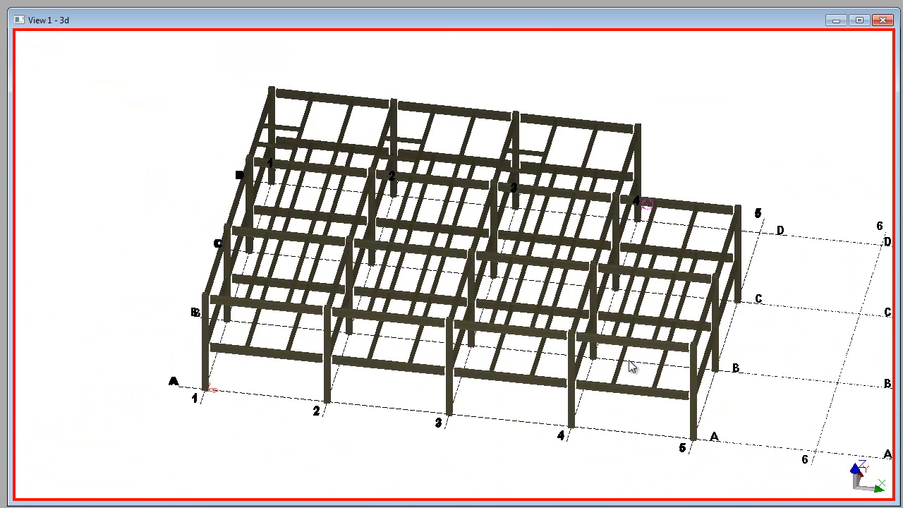
{"action": "scroll", "coordinate": [637, 360], "scroll_direction": "up", "scroll_amount": 2}
{"action": "left_click", "coordinate": [649, 295]}
{"action": "middle_click_drag", "start_coordinate": [697, 261], "coordinate": [698, 289], "text": "ctrl"}
{"action": "left_click", "coordinate": [719, 243], "text": "ctrl"}
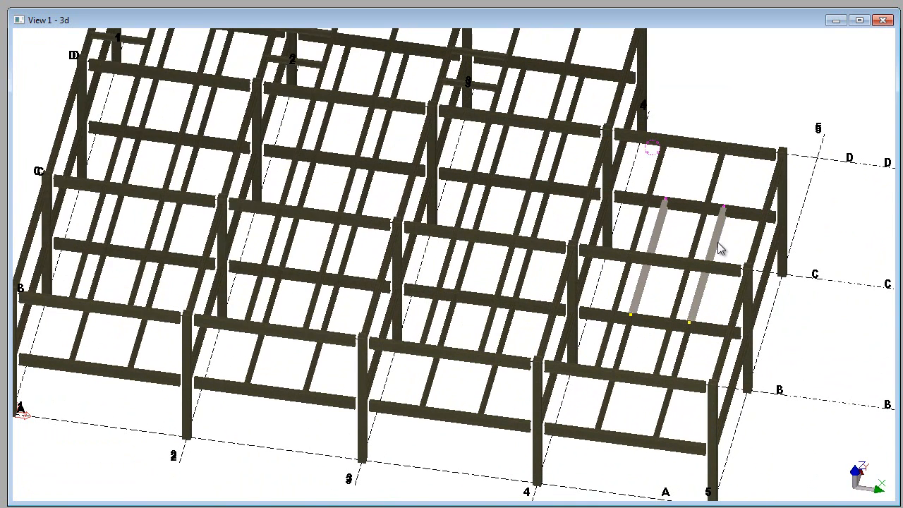
{"action": "left_click", "coordinate": [712, 183], "text": "ctrl"}
{"action": "left_click", "coordinate": [650, 170], "text": "ctrl"}
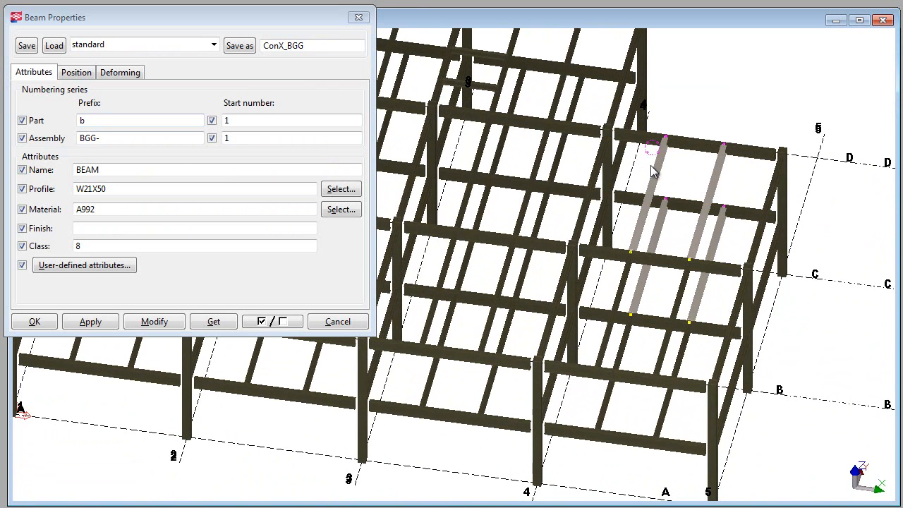
{"action": "double_click", "coordinate": [88, 189]}
{"action": "type", "text": "W"}
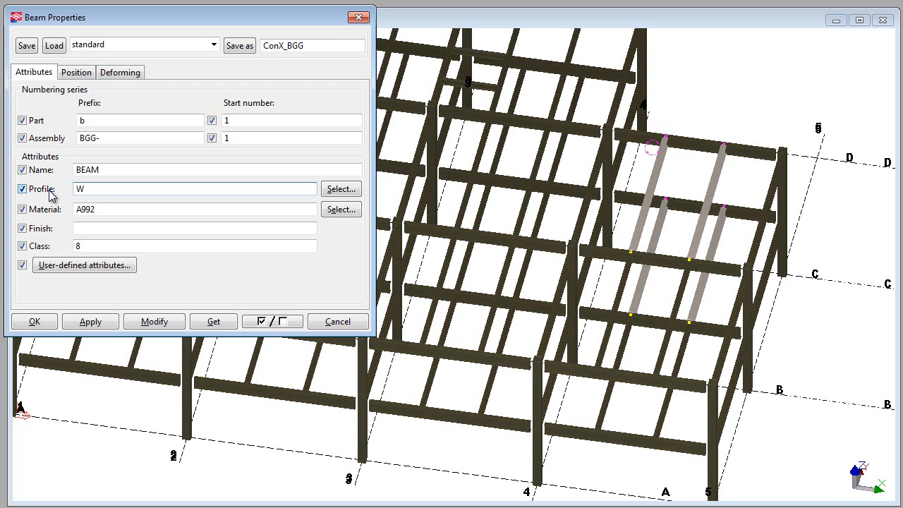
{"action": "type", "text": "21X44"}
{"action": "left_click", "coordinate": [150, 322]}
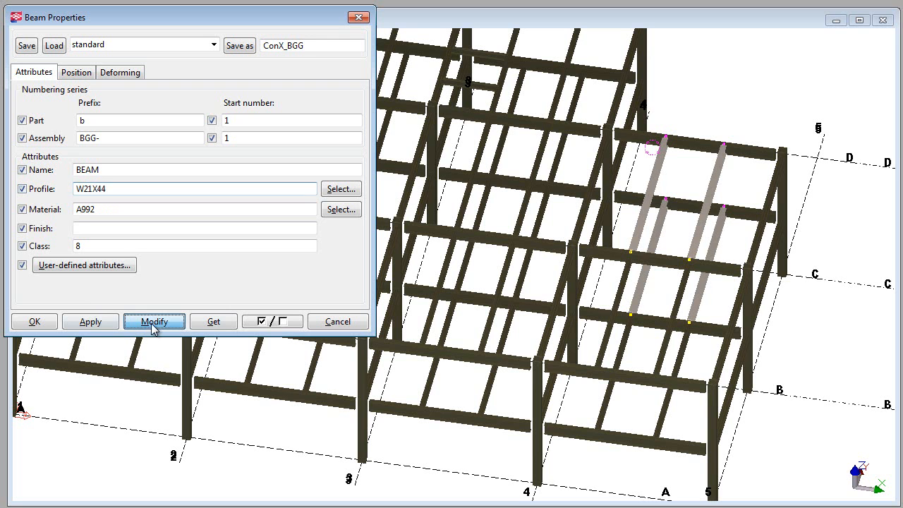
Step: Change the profile of the upper gridline A beams between grids 2 and 5 to W24X55
{"action": "double_click", "coordinate": [421, 357]}
{"action": "middle_click_drag", "start_coordinate": [452, 365], "coordinate": [562, 346]}
{"action": "left_click", "coordinate": [507, 333], "text": "ctrl"}
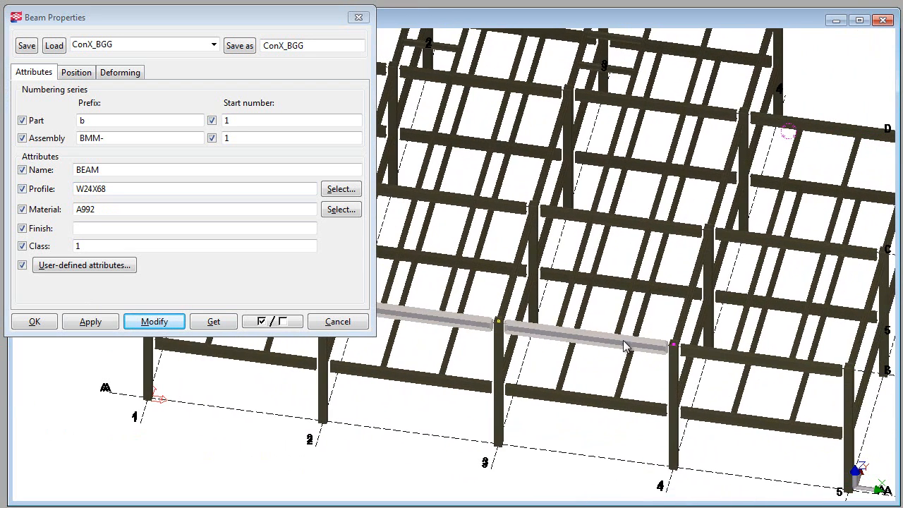
{"action": "left_click", "coordinate": [717, 362], "text": "ctrl"}
{"action": "left_click", "coordinate": [341, 188]}
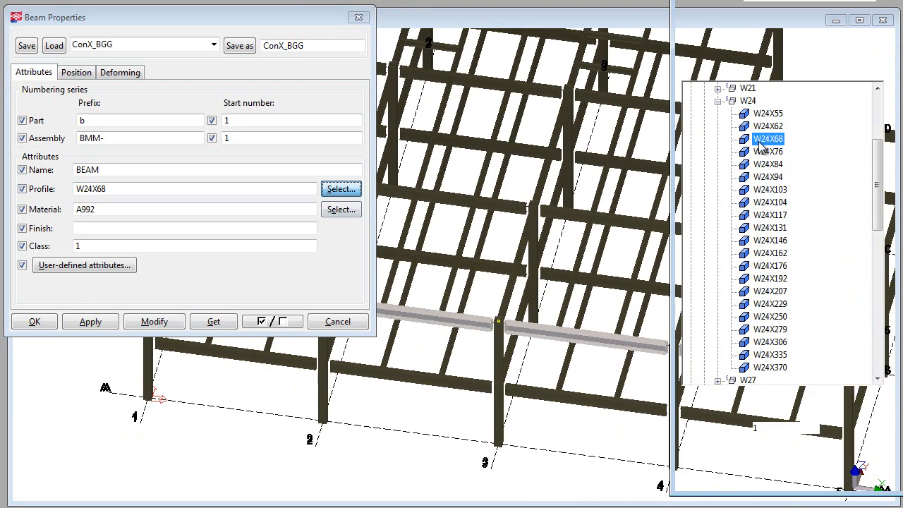
{"action": "left_click", "coordinate": [771, 73]}
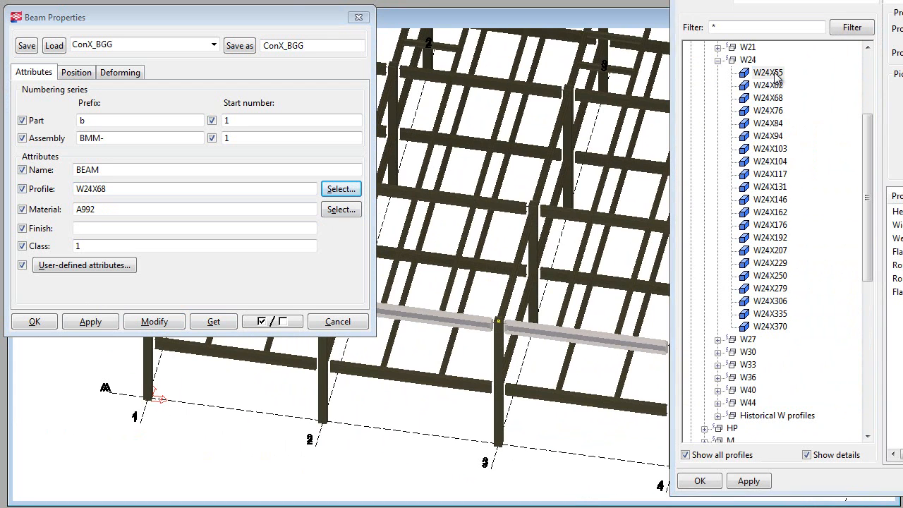
{"action": "double_click", "coordinate": [775, 74]}
{"action": "left_click", "coordinate": [157, 323]}
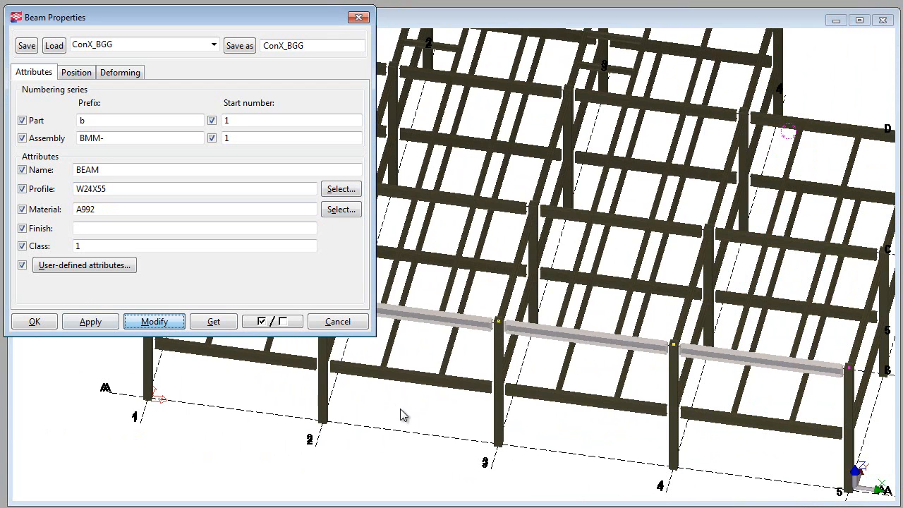
{"action": "left_click", "coordinate": [361, 327]}
Step: Switch the 3D model view to plan
{"action": "scroll", "coordinate": [399, 452], "scroll_direction": "down", "scroll_amount": 1}
{"action": "scroll", "coordinate": [504, 360], "scroll_direction": "down", "scroll_amount": 1}
{"action": "middle_click_drag", "start_coordinate": [500, 354], "coordinate": [482, 351]}
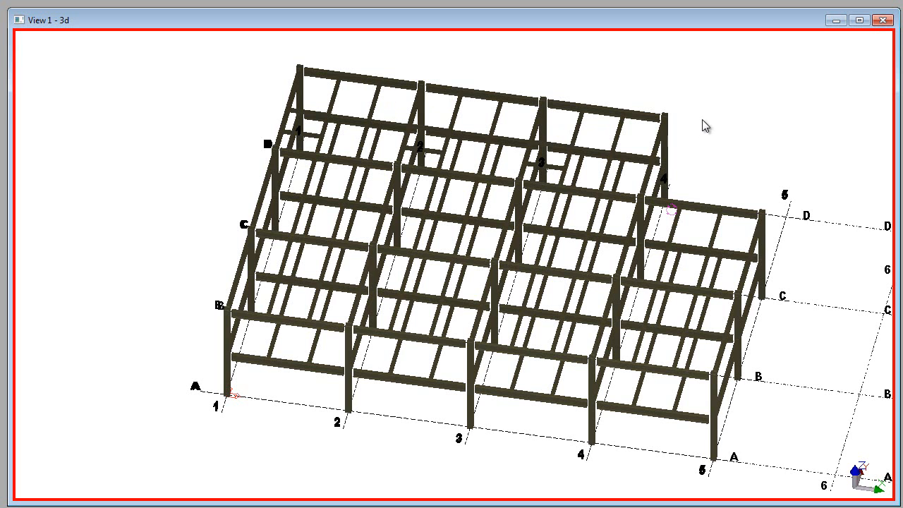
{"action": "middle_click_drag", "start_coordinate": [732, 162], "coordinate": [615, 150]}
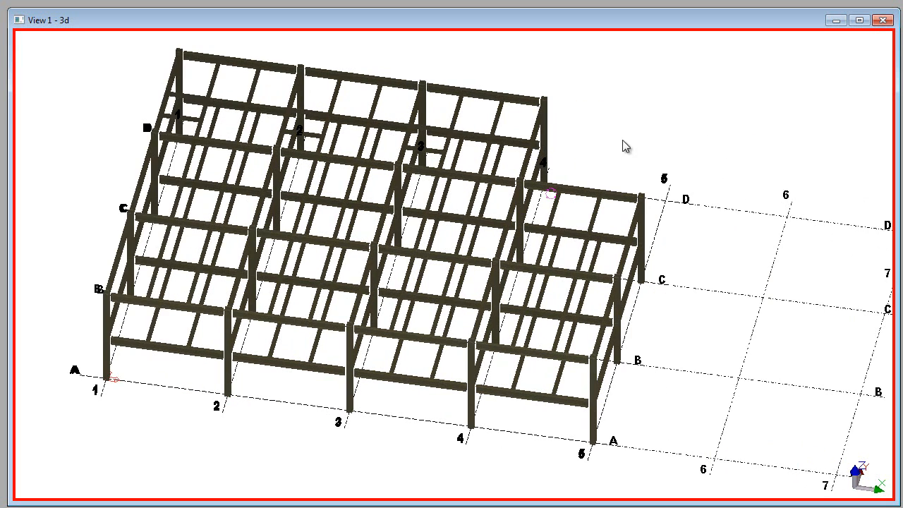
{"action": "key", "text": "ctrl+p"}
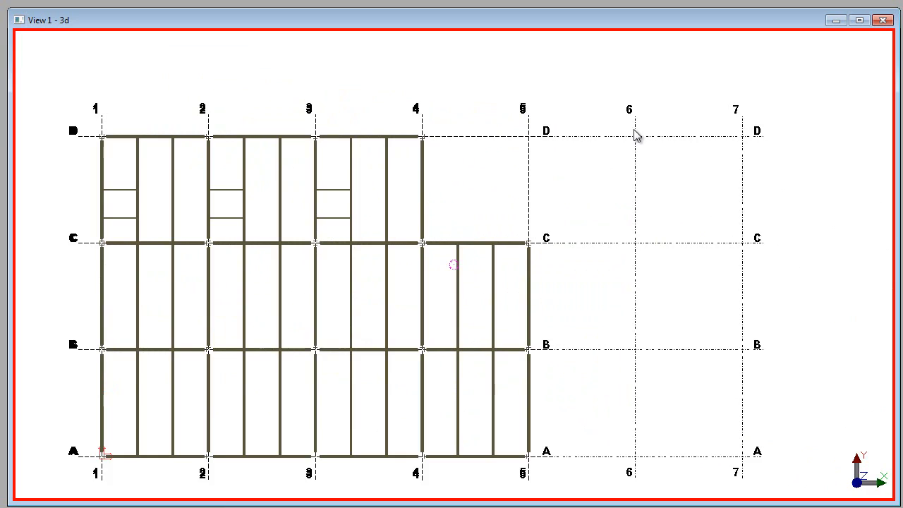
Step: Move the column and connected beam ends at grid intersection C5 a short distance along grid 5 towards gridline B
{"action": "scroll", "coordinate": [530, 243], "scroll_direction": "up", "scroll_amount": 6}
{"action": "left_click_drag", "start_coordinate": [549, 197], "coordinate": [460, 287]}
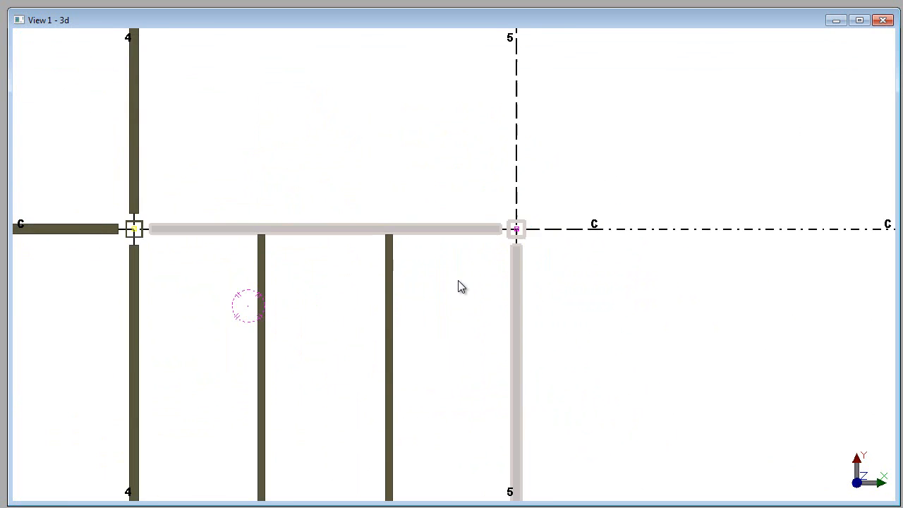
{"action": "middle_click_drag", "start_coordinate": [466, 204], "coordinate": [529, 176]}
{"action": "left_click_drag", "start_coordinate": [514, 125], "coordinate": [633, 245]}
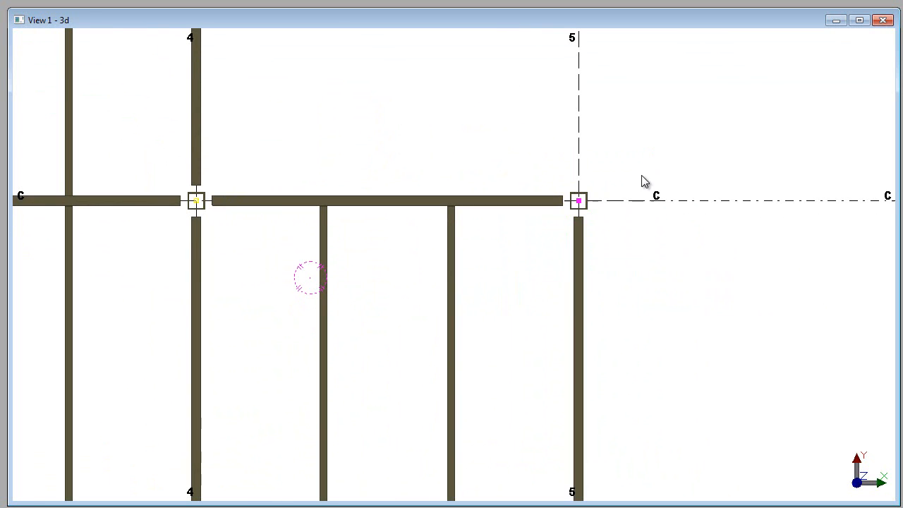
{"action": "right_click", "coordinate": [634, 106]}
{"action": "left_click", "coordinate": [670, 166]}
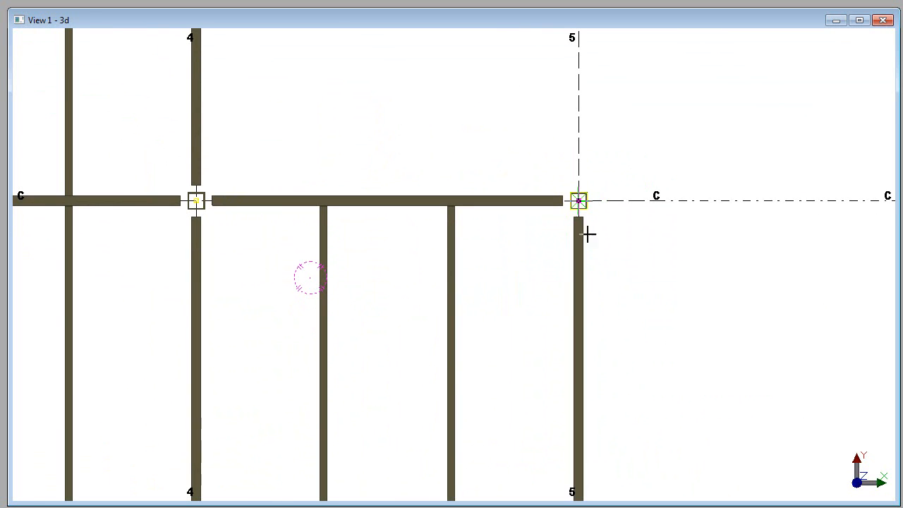
{"action": "right_click", "coordinate": [618, 270]}
{"action": "left_click", "coordinate": [645, 429]}
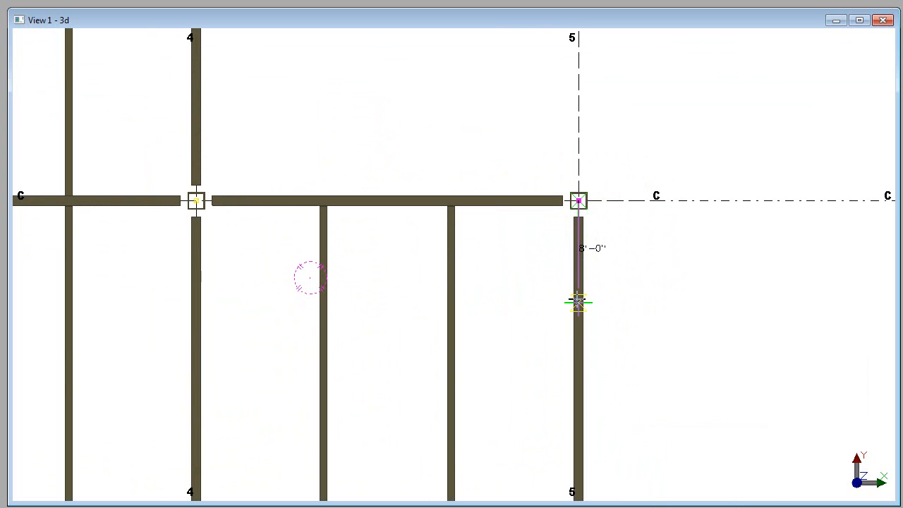
{"action": "left_click", "coordinate": [577, 302]}
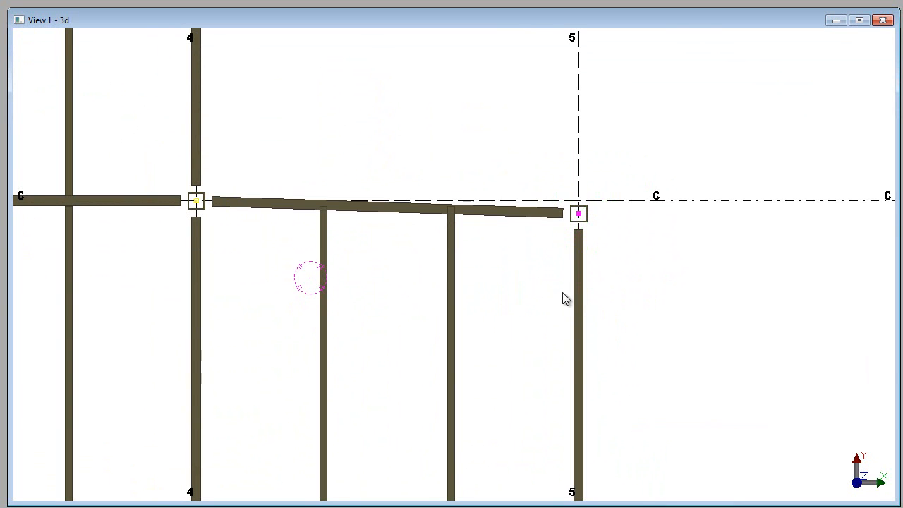
Step: Trim the gridline C ends of the two filler beams between grids 4 and 5 to the skewed beam, along the line between its columns
{"action": "right_click", "coordinate": [466, 148]}
{"action": "left_click", "coordinate": [504, 156]}
{"action": "scroll", "coordinate": [344, 247], "scroll_direction": "up", "scroll_amount": 1}
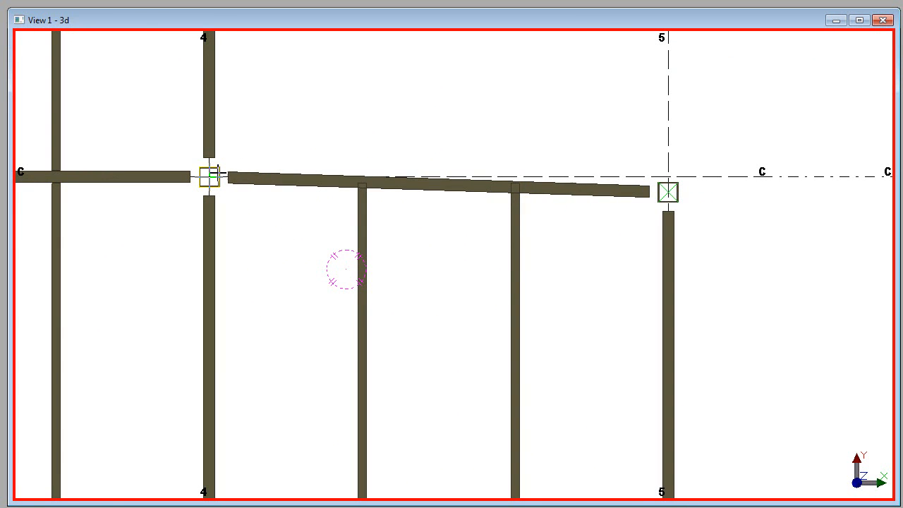
{"action": "left_click", "coordinate": [205, 177]}
{"action": "right_click", "coordinate": [549, 133]}
{"action": "left_click", "coordinate": [568, 142]}
{"action": "left_click_drag", "start_coordinate": [547, 276], "coordinate": [271, 257]}
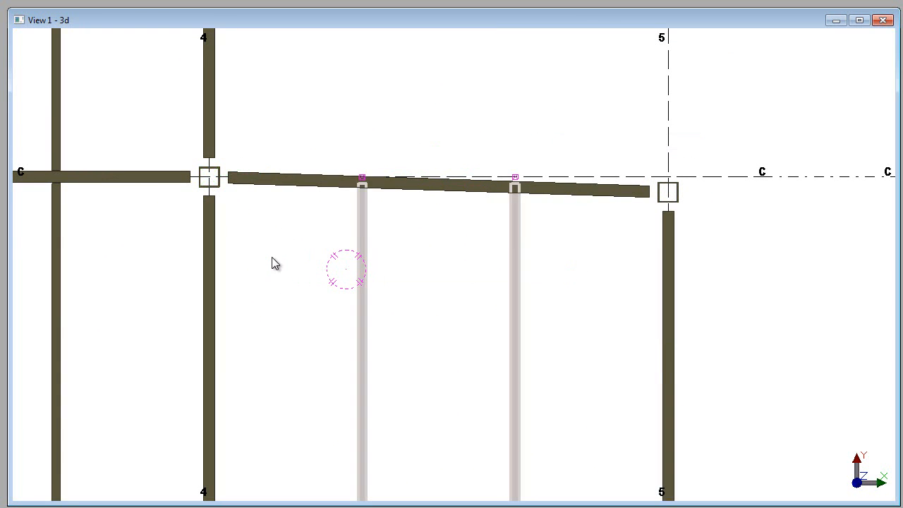
{"action": "left_click", "coordinate": [208, 177]}
{"action": "left_click", "coordinate": [668, 192]}
{"action": "left_click", "coordinate": [667, 194]}
{"action": "right_click", "coordinate": [256, 117]}
{"action": "left_click", "coordinate": [310, 132]}
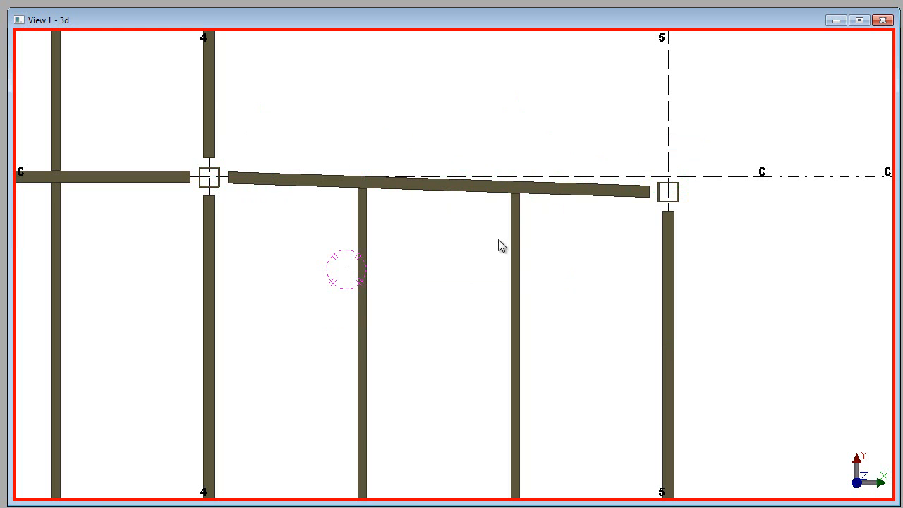
Step: Examine the trimmed filler beams, the skewed beam between C4 and C5, and the surrounding framing plan
{"action": "left_click_drag", "start_coordinate": [586, 241], "coordinate": [272, 272]}
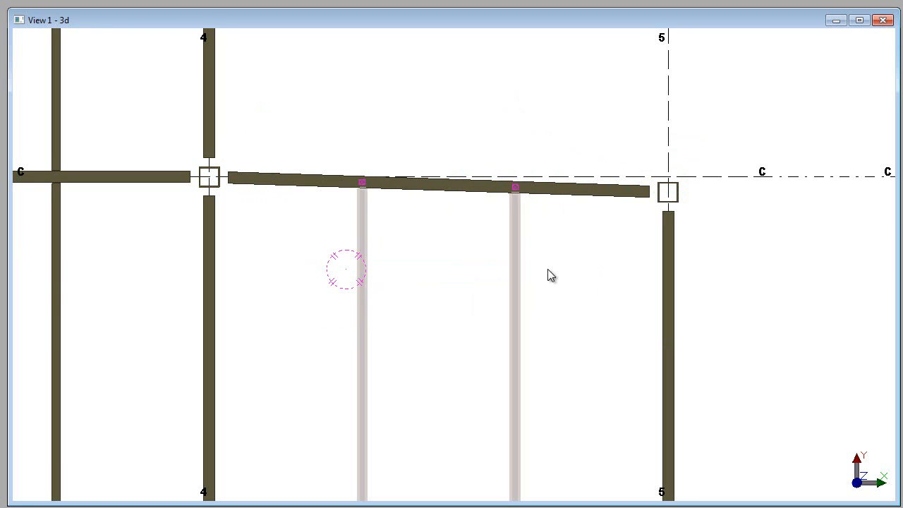
{"action": "left_click", "coordinate": [621, 206]}
{"action": "scroll", "coordinate": [625, 197], "scroll_direction": "up", "scroll_amount": 2}
{"action": "left_click", "coordinate": [627, 197]}
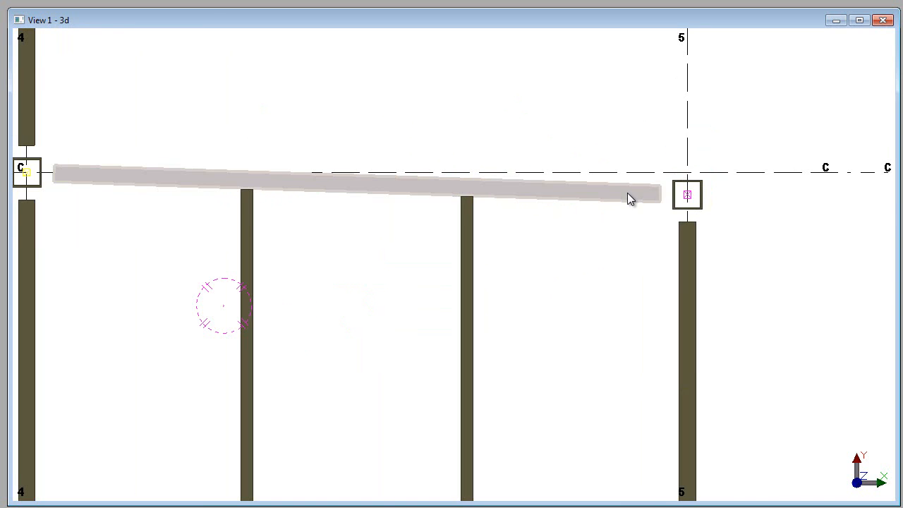
{"action": "scroll", "coordinate": [607, 258], "scroll_direction": "down", "scroll_amount": 2}
{"action": "left_click", "coordinate": [657, 304]}
{"action": "left_click", "coordinate": [557, 334]}
{"action": "scroll", "coordinate": [554, 329], "scroll_direction": "down", "scroll_amount": 1}
{"action": "middle_click_drag", "start_coordinate": [550, 307], "coordinate": [537, 210]}
{"action": "scroll", "coordinate": [537, 210], "scroll_direction": "down", "scroll_amount": 1}
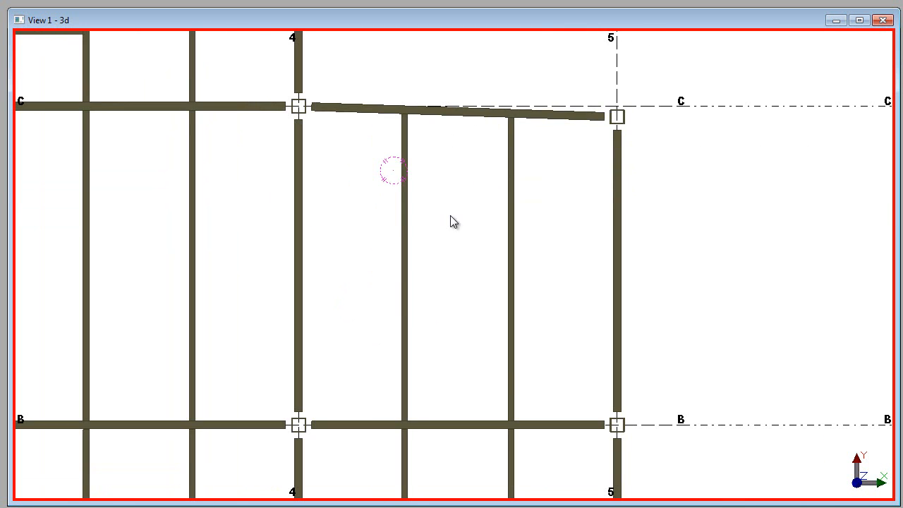
{"action": "scroll", "coordinate": [463, 238], "scroll_direction": "down", "scroll_amount": 2}
{"action": "middle_click_drag", "start_coordinate": [435, 238], "coordinate": [515, 201]}
{"action": "scroll", "coordinate": [519, 200], "scroll_direction": "down", "scroll_amount": 1}
{"action": "middle_click_drag", "start_coordinate": [544, 160], "coordinate": [651, 163]}
{"action": "scroll", "coordinate": [575, 156], "scroll_direction": "down", "scroll_amount": 1}
{"action": "middle_click_drag", "start_coordinate": [500, 123], "coordinate": [481, 171]}
{"action": "middle_click_drag", "start_coordinate": [565, 156], "coordinate": [557, 128]}
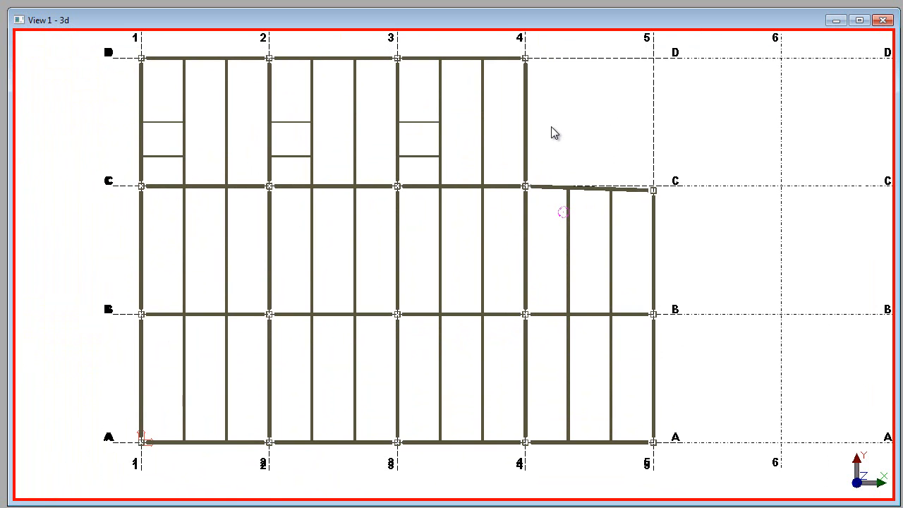
Step: Return the model view from plan to 3D and select all of the framing
{"action": "key", "text": "ctrl+p"}
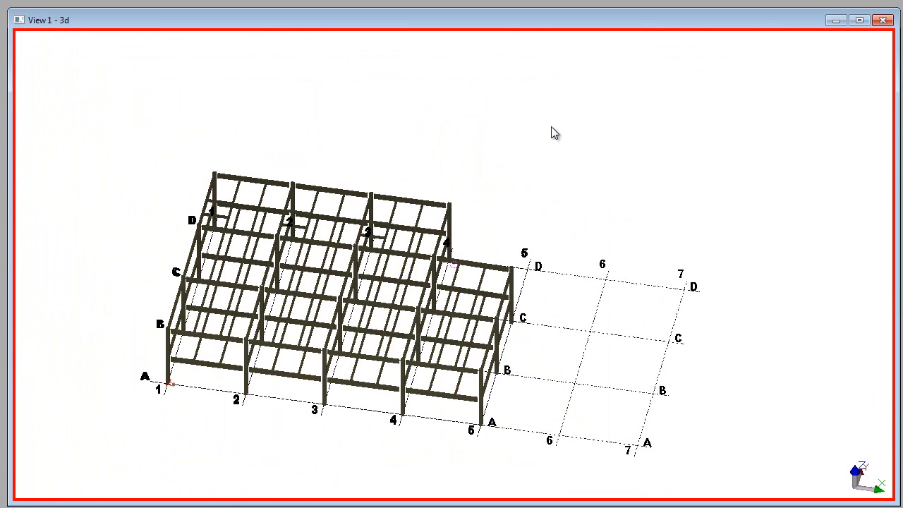
{"action": "middle_click_drag", "start_coordinate": [161, 347], "coordinate": [208, 302]}
{"action": "scroll", "coordinate": [242, 162], "scroll_direction": "up", "scroll_amount": 1}
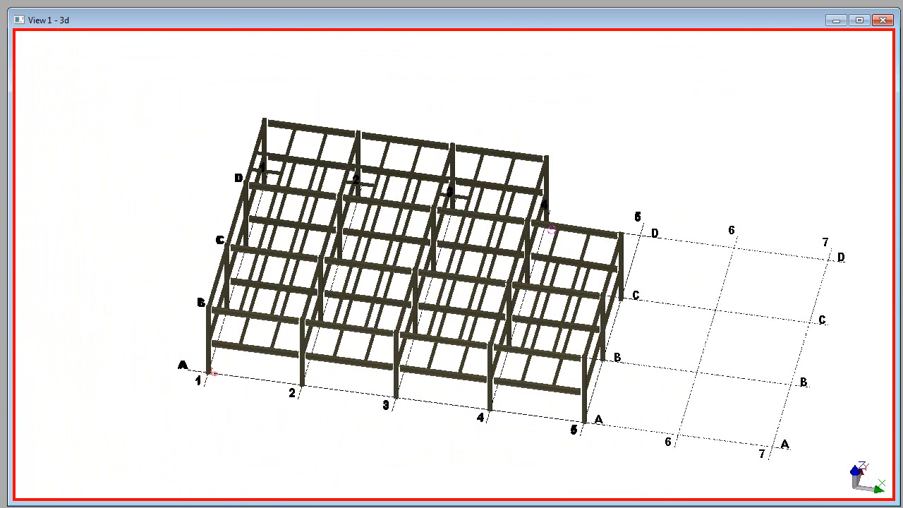
{"action": "left_click_drag", "start_coordinate": [114, 68], "coordinate": [706, 438]}
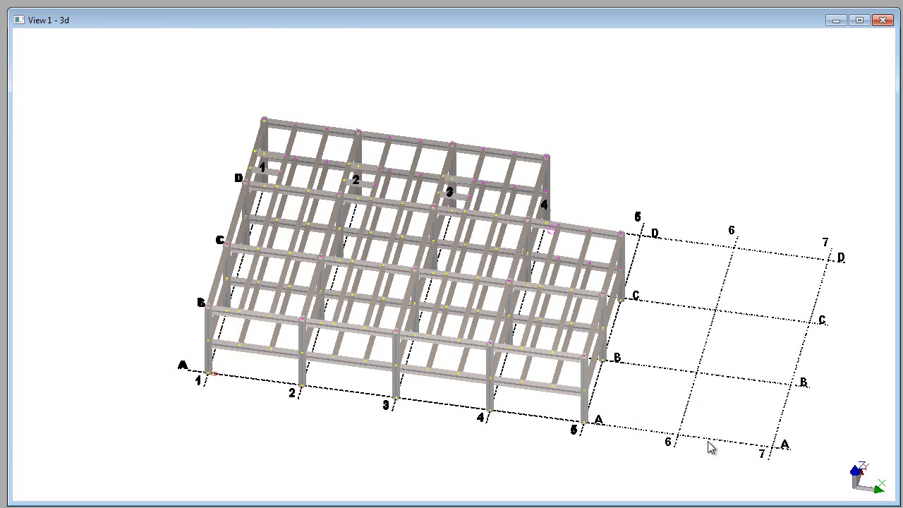
Step: Create a report from the selected framing with the ConX_BOM.csv template, saved as .\ConXBOM\ConX_BOM_Rev1.csv
{"action": "key", "text": "ctrl+b"}
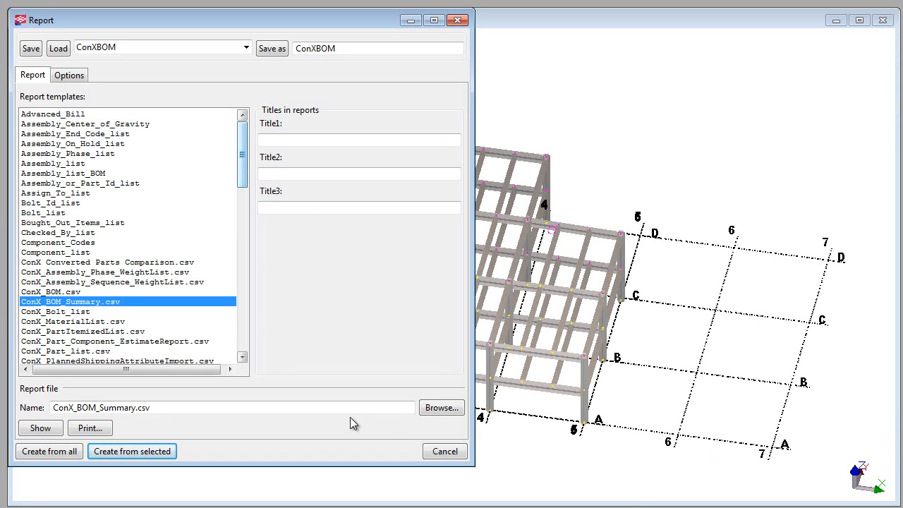
{"action": "left_click", "coordinate": [134, 408]}
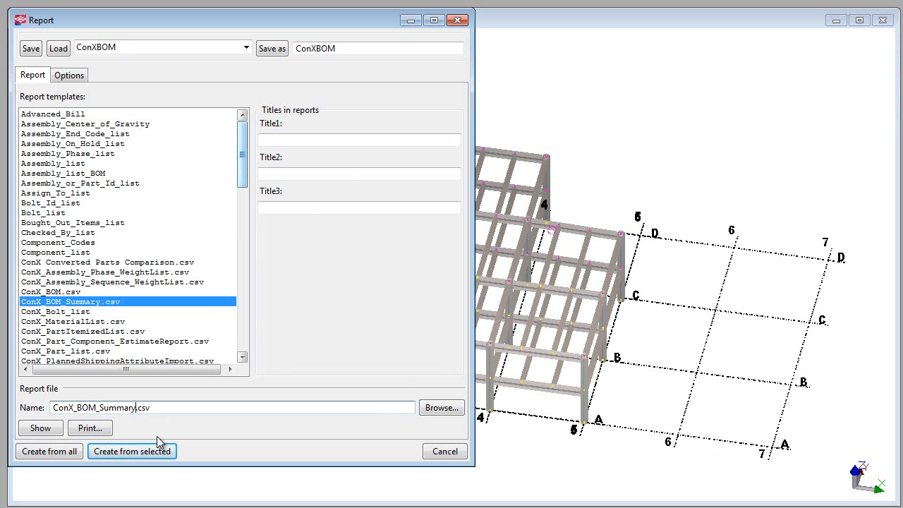
{"action": "left_click", "coordinate": [58, 285]}
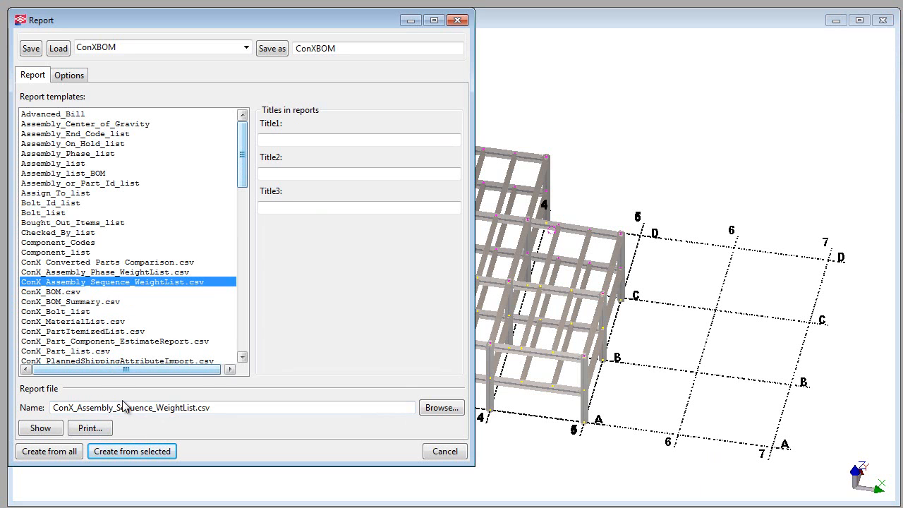
{"action": "left_click", "coordinate": [47, 291]}
{"action": "left_click", "coordinate": [98, 408]}
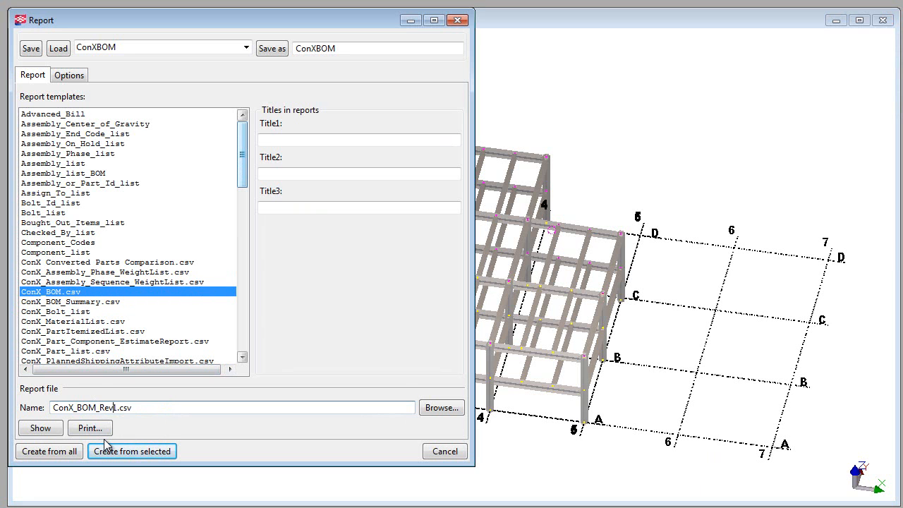
{"action": "type", "text": ".\\ConXBO"}
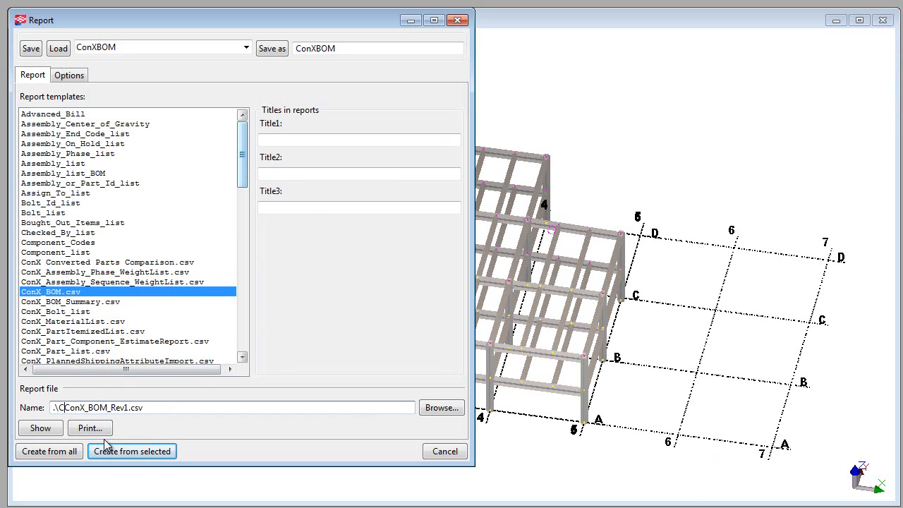
{"action": "type", "text": "M\\"}
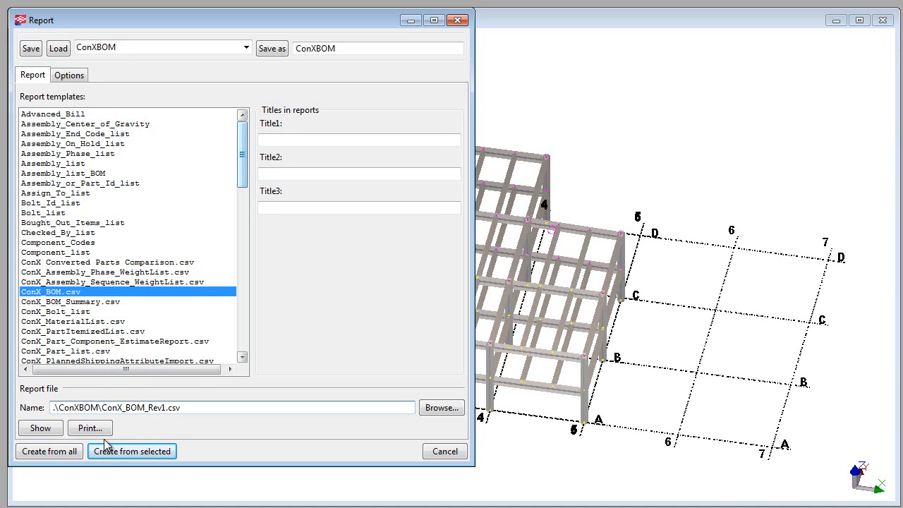
{"action": "left_click", "coordinate": [141, 451]}
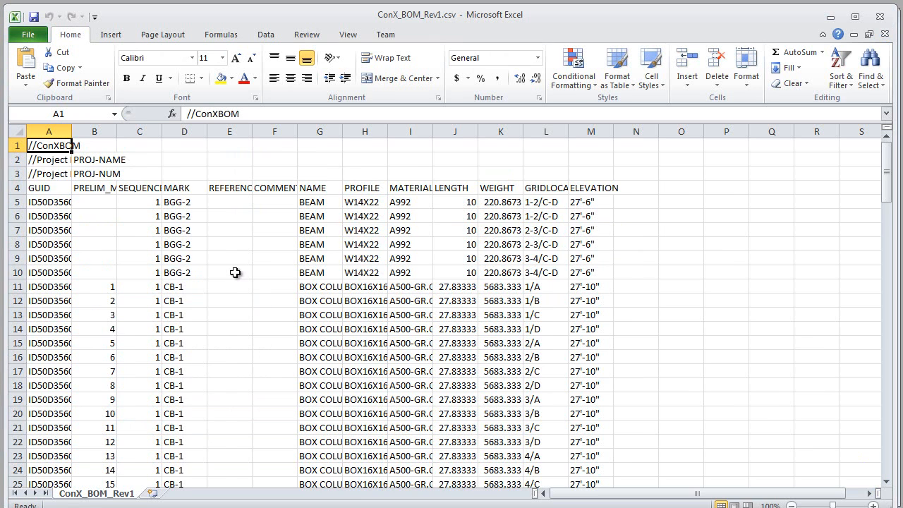
Step: Review the item numbers, marks and profiles throughout the ConX_BOM_Rev1.csv report and close it
{"action": "scroll", "coordinate": [235, 272], "scroll_direction": "down", "scroll_amount": 2}
{"action": "scroll", "coordinate": [235, 272], "scroll_direction": "down", "scroll_amount": 5}
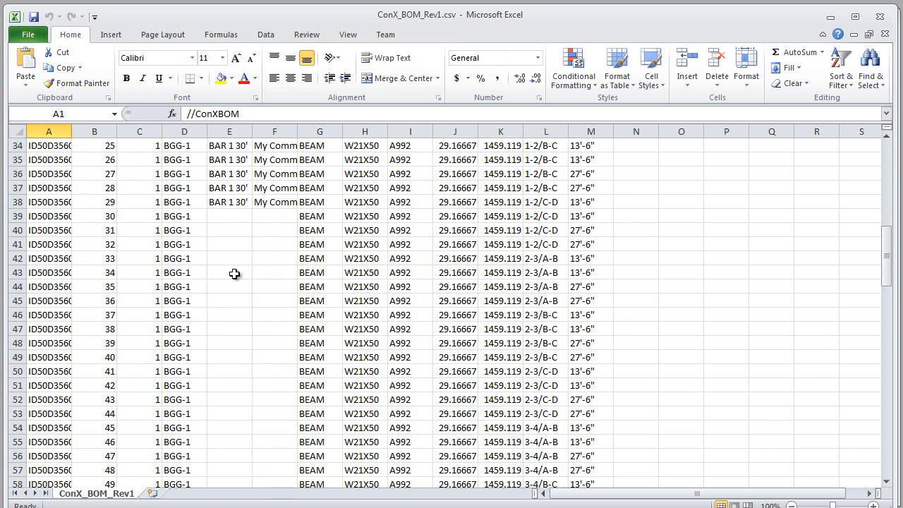
{"action": "scroll", "coordinate": [235, 272], "scroll_direction": "up", "scroll_amount": 7}
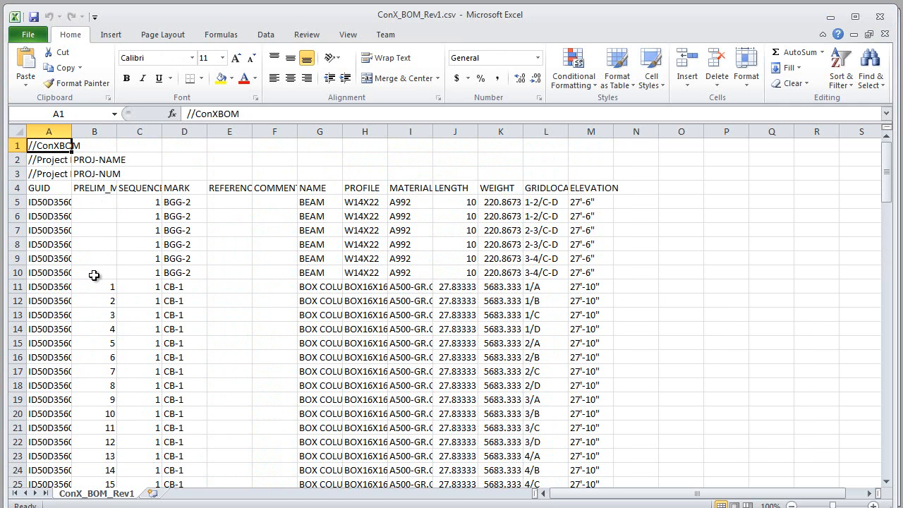
{"action": "scroll", "coordinate": [94, 275], "scroll_direction": "down", "scroll_amount": 20}
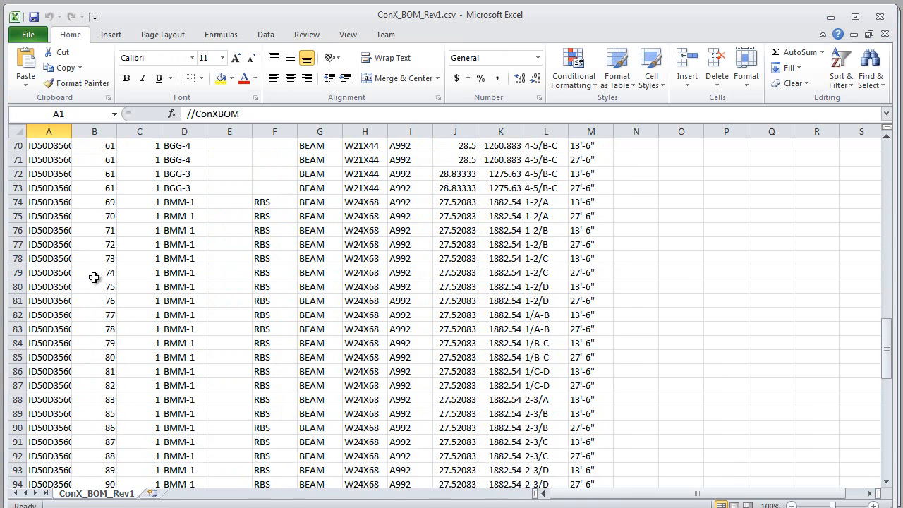
{"action": "scroll", "coordinate": [94, 277], "scroll_direction": "down", "scroll_amount": 14}
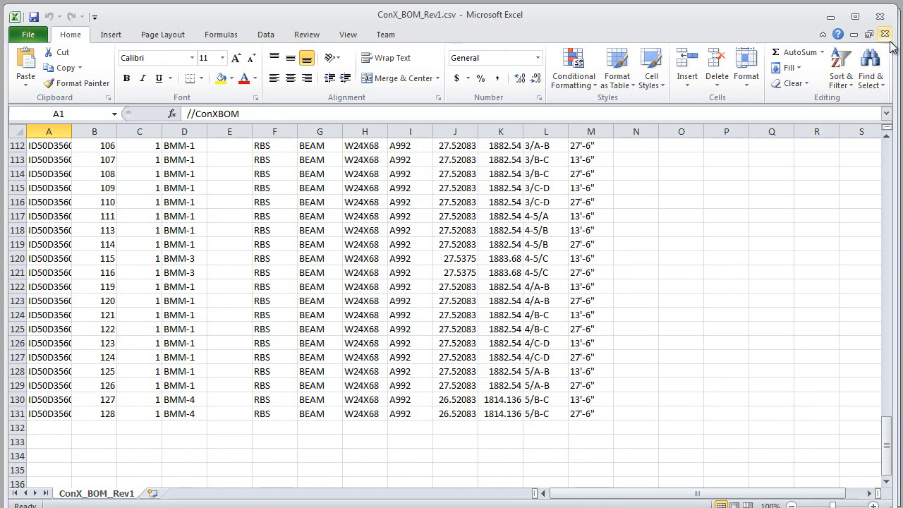
{"action": "left_click", "coordinate": [880, 15]}
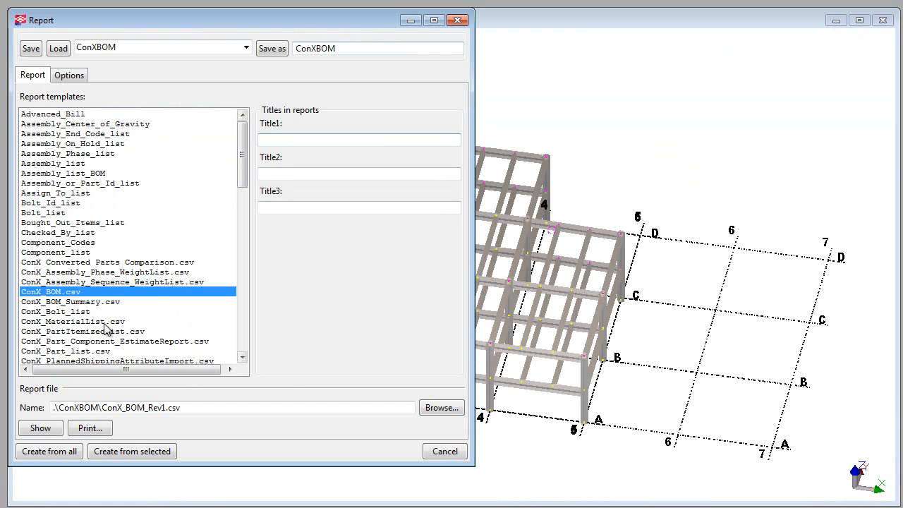
Step: Put the Report dialog away, switch to ConX BOM and load ConX_BOM_Rev1.csv as the current file
{"action": "left_click", "coordinate": [91, 302]}
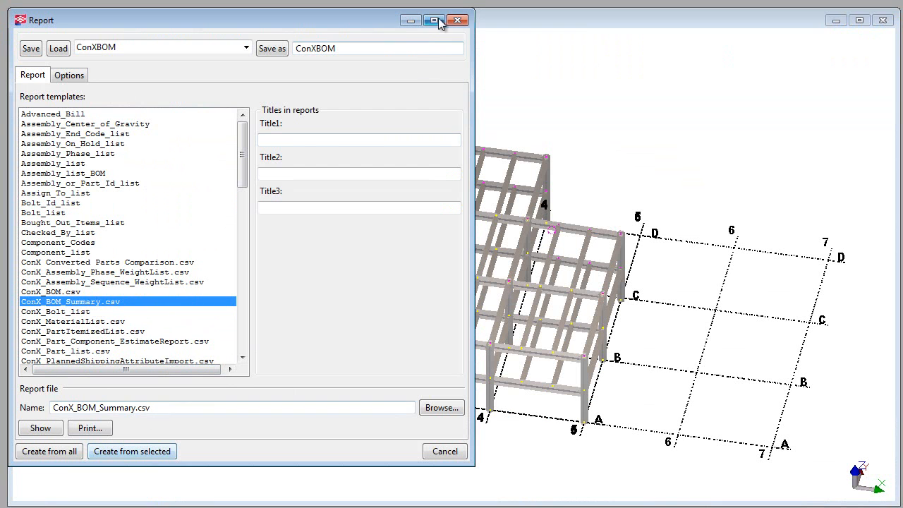
{"action": "left_click", "coordinate": [412, 21]}
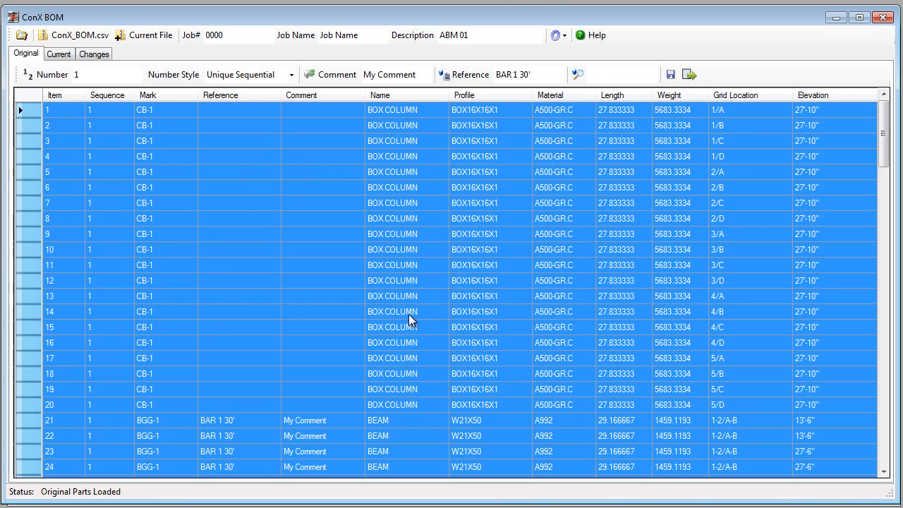
{"action": "left_click", "coordinate": [237, 177]}
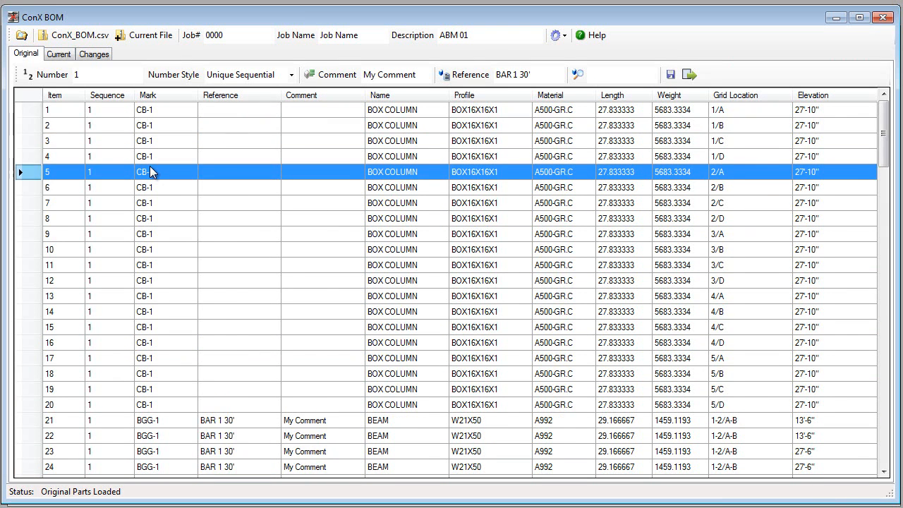
{"action": "scroll", "coordinate": [151, 183], "scroll_direction": "down", "scroll_amount": 7}
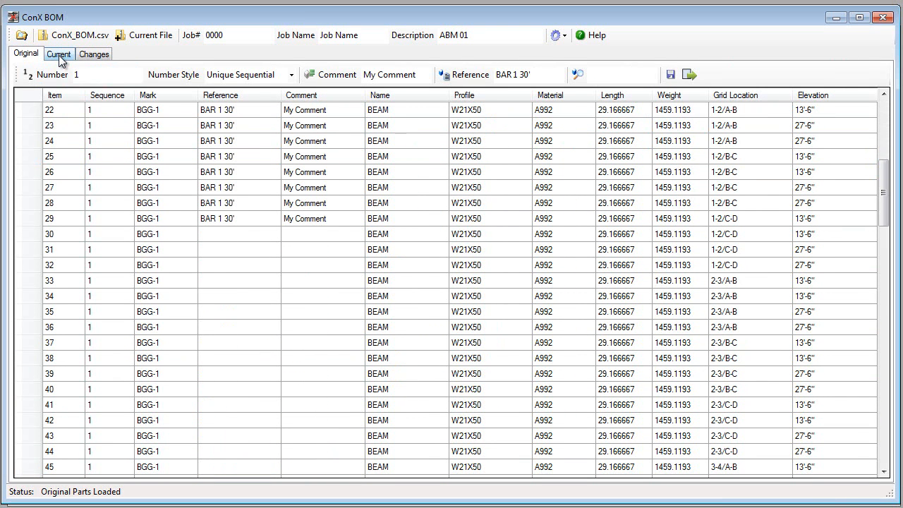
{"action": "left_click", "coordinate": [149, 34]}
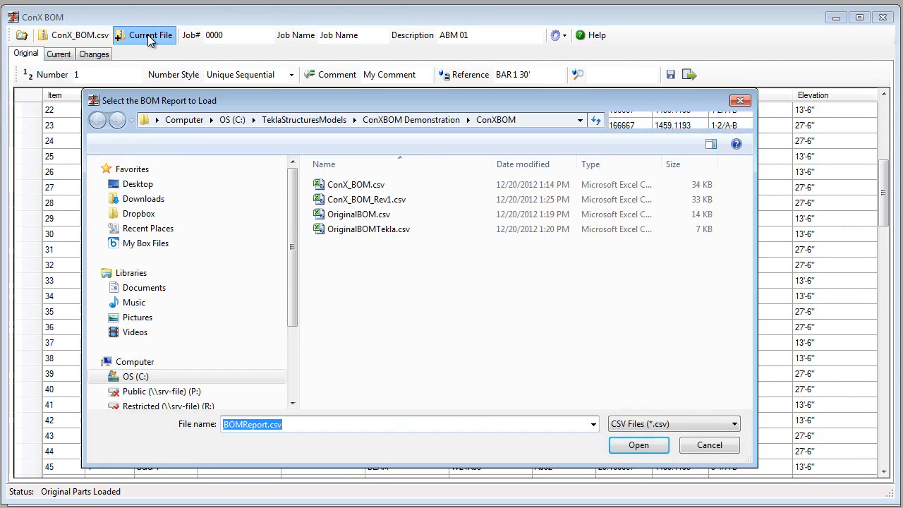
{"action": "left_click", "coordinate": [359, 205]}
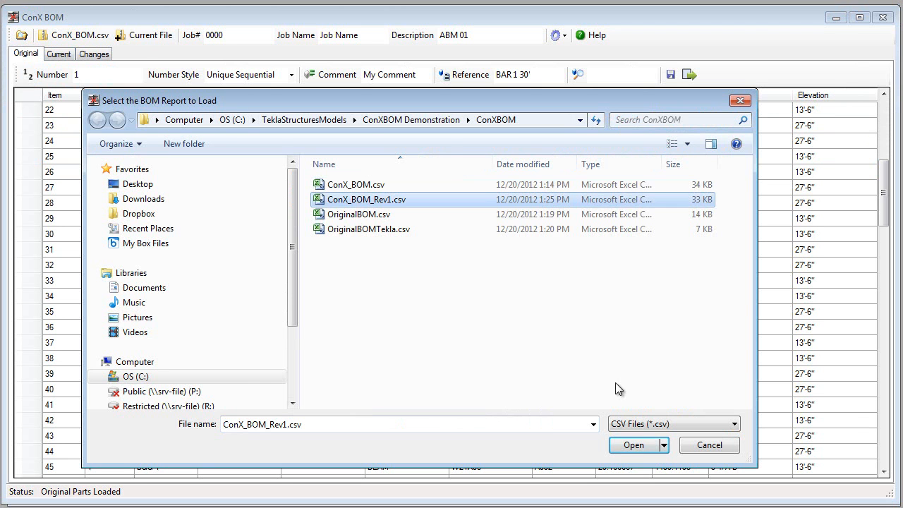
{"action": "left_click", "coordinate": [637, 444]}
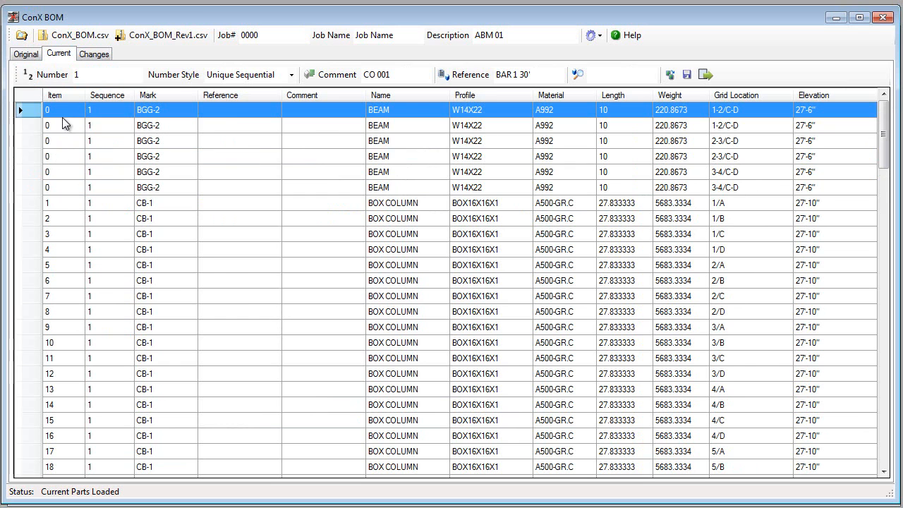
Step: Review the current parts list for unnumbered items and repeated item numbers
{"action": "left_click_drag", "start_coordinate": [67, 111], "coordinate": [65, 187]}
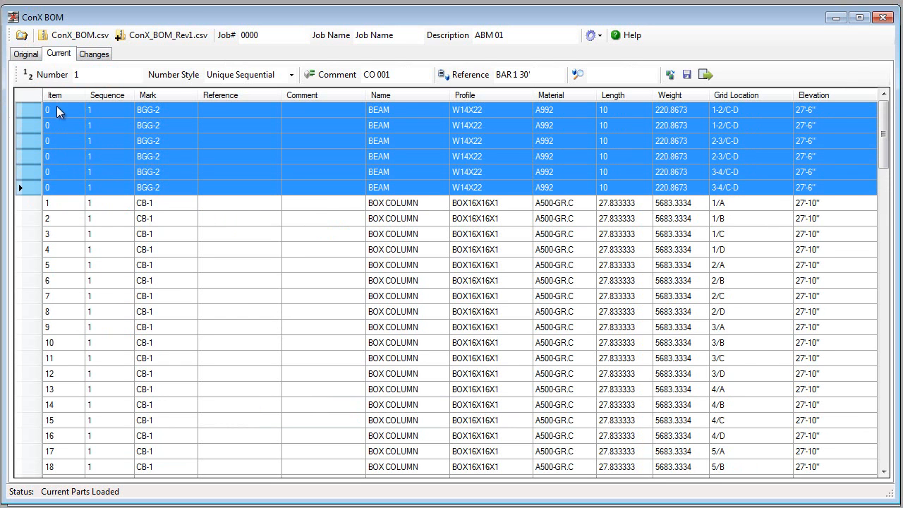
{"action": "left_click", "coordinate": [67, 204]}
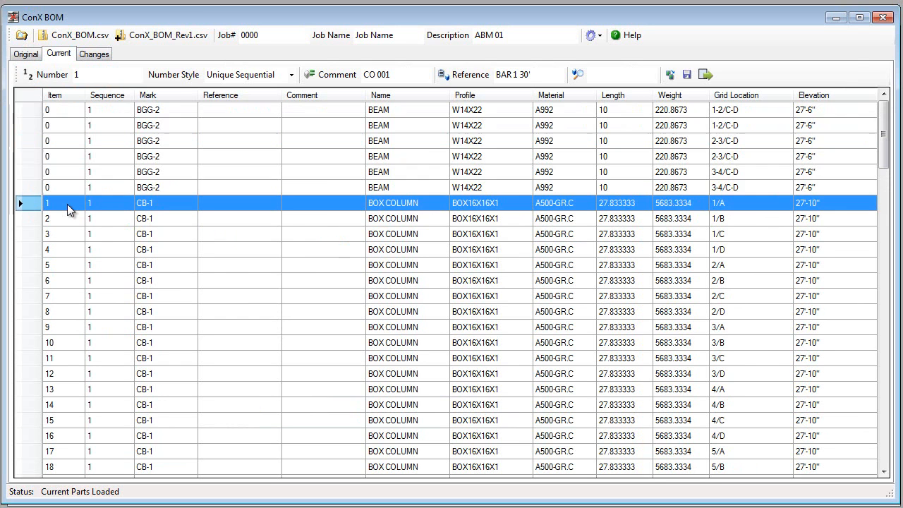
{"action": "scroll", "coordinate": [67, 204], "scroll_direction": "down", "scroll_amount": 3}
{"action": "scroll", "coordinate": [67, 204], "scroll_direction": "down", "scroll_amount": 20}
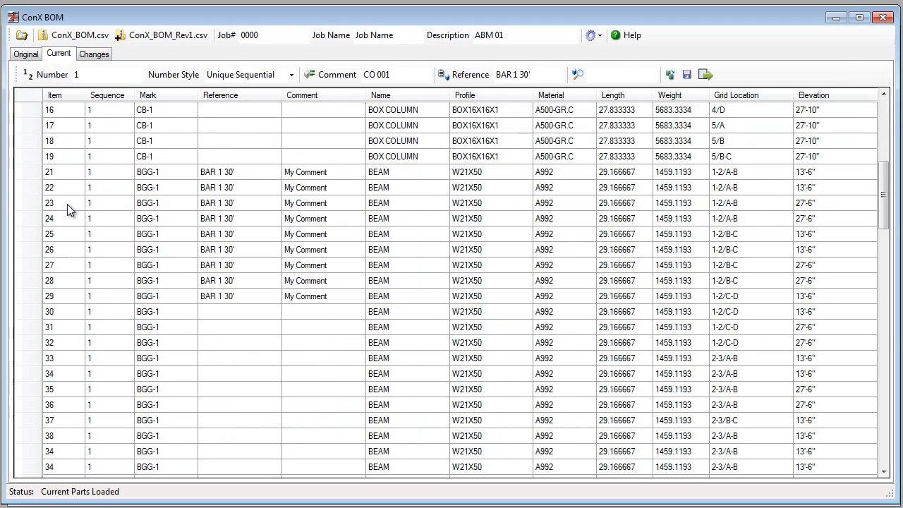
{"action": "scroll", "coordinate": [67, 204], "scroll_direction": "down", "scroll_amount": 5}
{"action": "scroll", "coordinate": [67, 206], "scroll_direction": "up", "scroll_amount": 18}
{"action": "scroll", "coordinate": [73, 221], "scroll_direction": "up", "scroll_amount": 18}
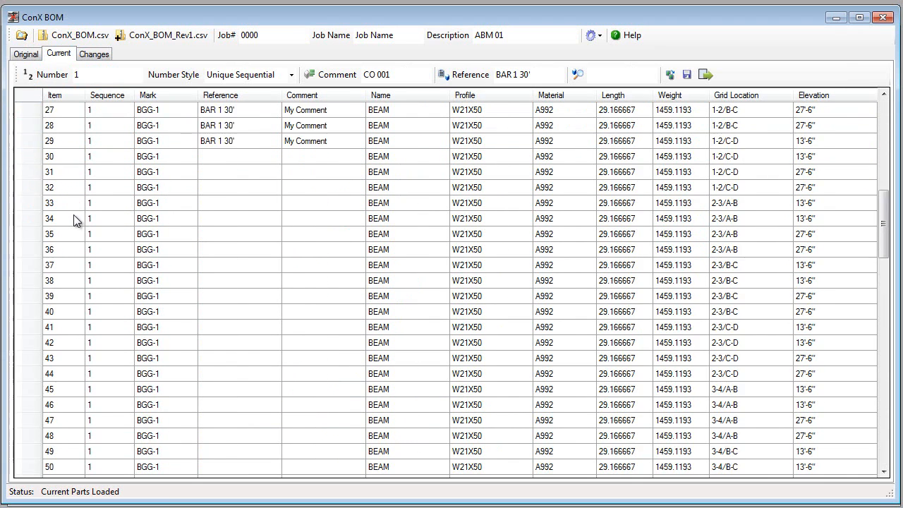
Step: Number the unnumbered BGG-2 W14X22 beams with the Unique Sequential style, starting at 500
{"action": "left_click_drag", "start_coordinate": [60, 113], "coordinate": [70, 184]}
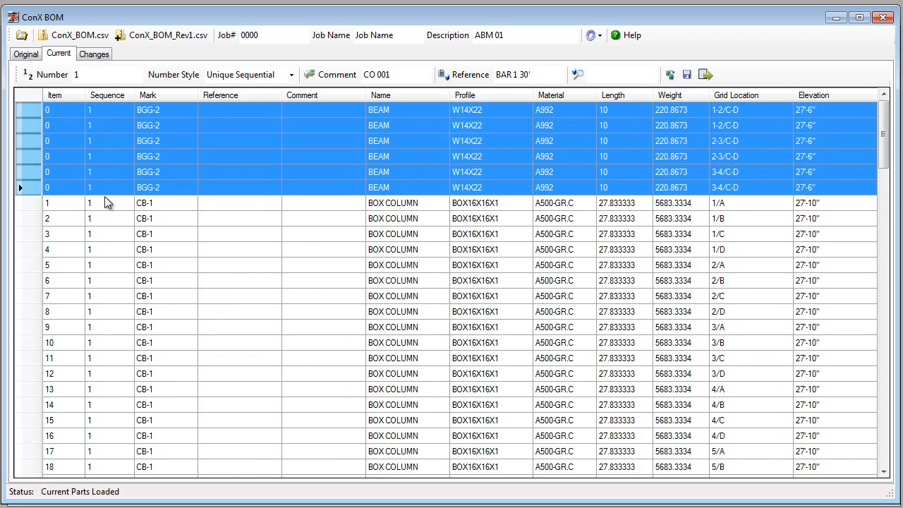
{"action": "left_click_drag", "start_coordinate": [90, 74], "coordinate": [70, 79]}
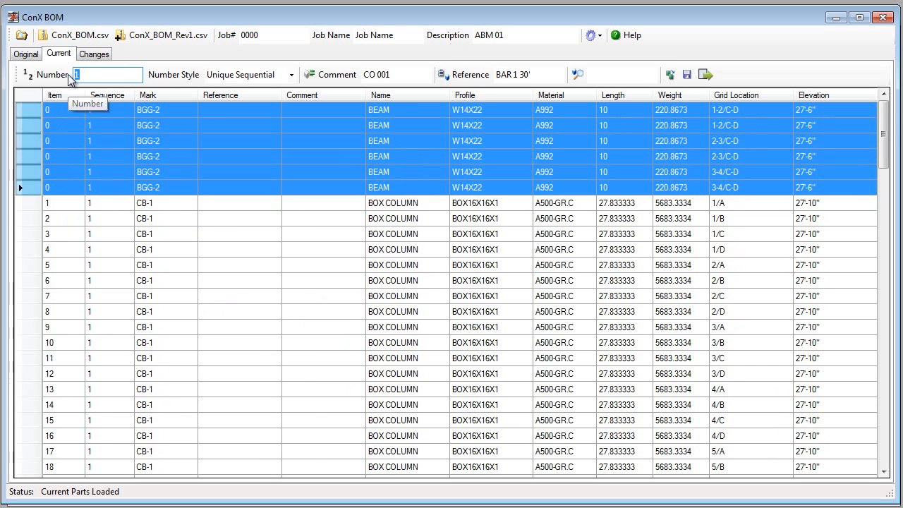
{"action": "type", "text": "500"}
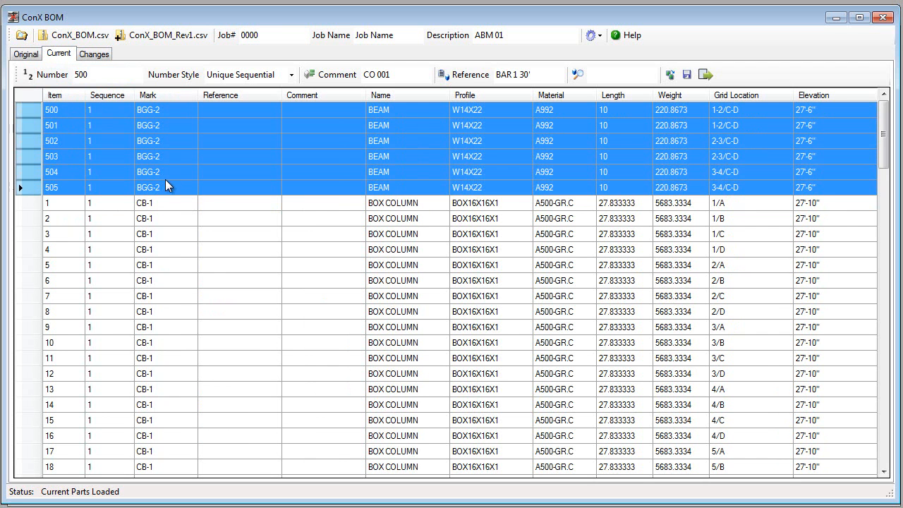
Step: Sort the current parts list by item number in ascending order
{"action": "left_click", "coordinate": [117, 223]}
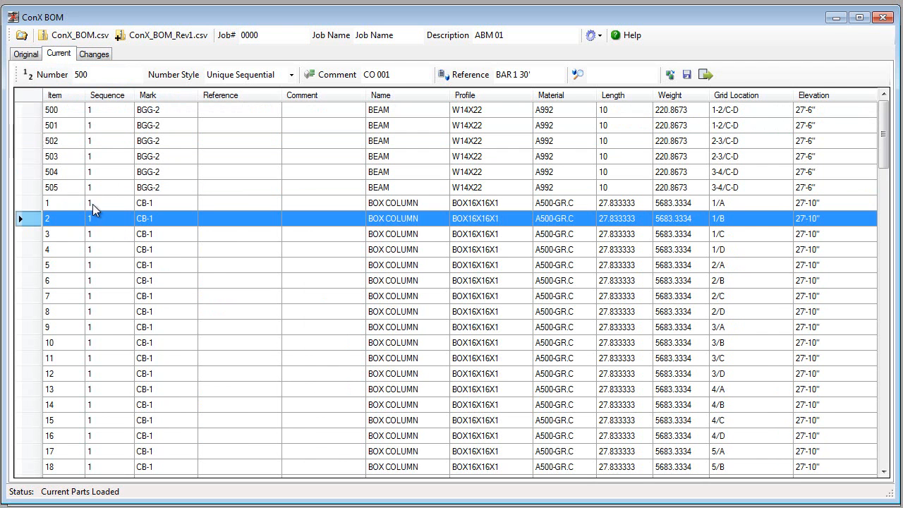
{"action": "left_click", "coordinate": [58, 95]}
{"action": "scroll", "coordinate": [111, 177], "scroll_direction": "down", "scroll_amount": 19}
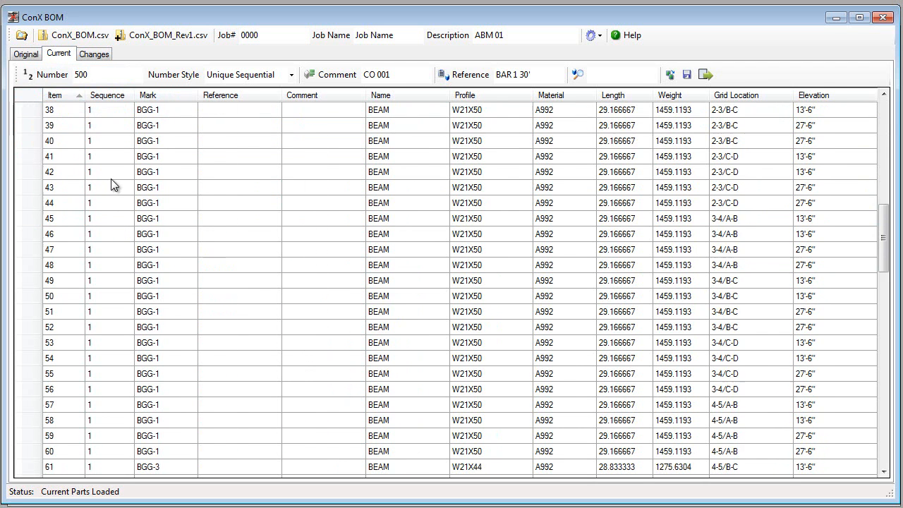
Step: Search the current parts list for 500
{"action": "scroll", "coordinate": [110, 178], "scroll_direction": "up", "scroll_amount": 7}
{"action": "scroll", "coordinate": [113, 177], "scroll_direction": "up", "scroll_amount": 11}
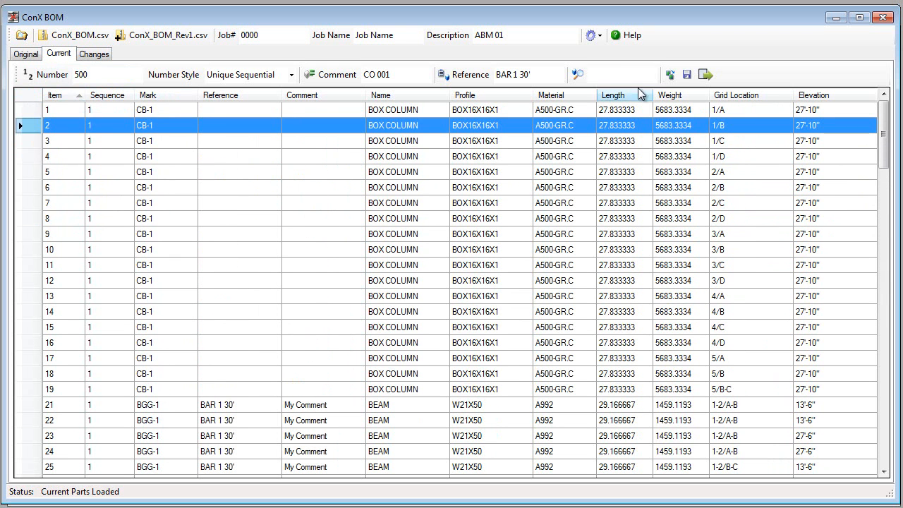
{"action": "type", "text": "500"}
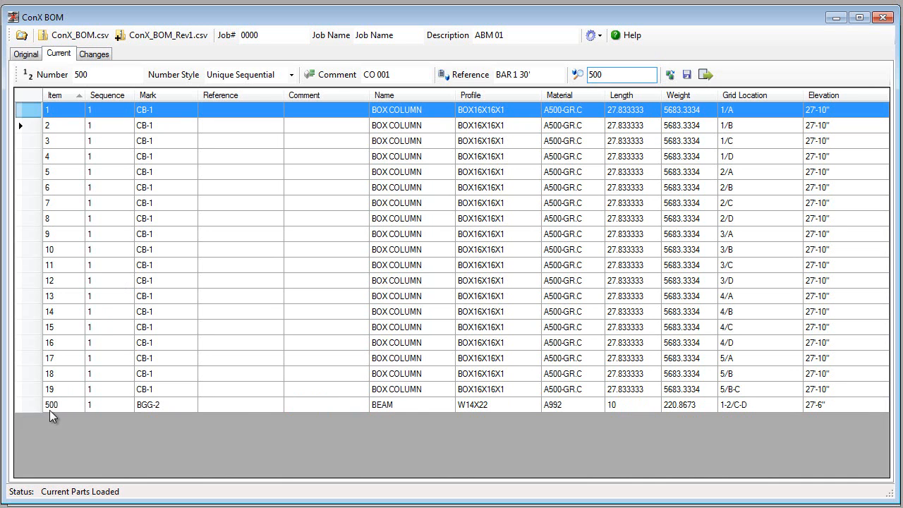
Step: Search the current parts list for BOX, and clear the search to restore the full list
{"action": "left_click_drag", "start_coordinate": [607, 75], "coordinate": [554, 75]}
{"action": "type", "text": "BOX"}
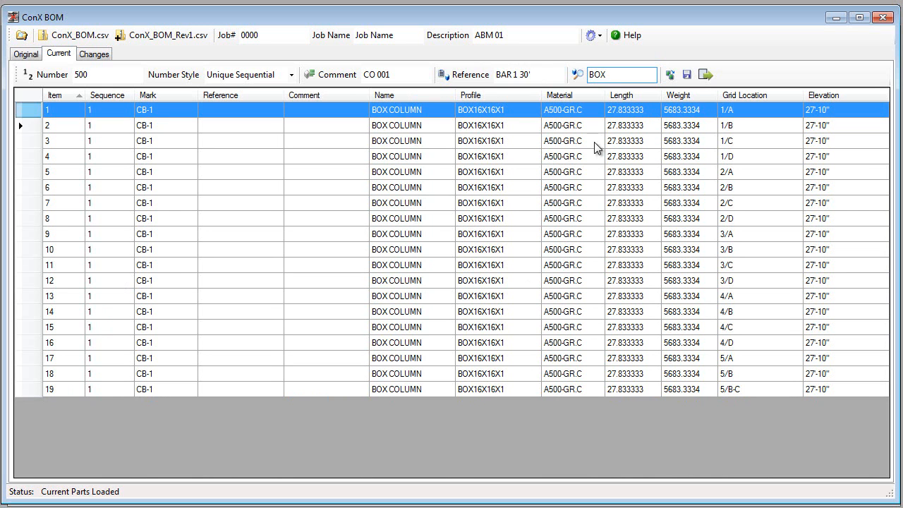
{"action": "left_click_drag", "start_coordinate": [618, 75], "coordinate": [544, 77]}
{"action": "key", "text": "BackSpace"}
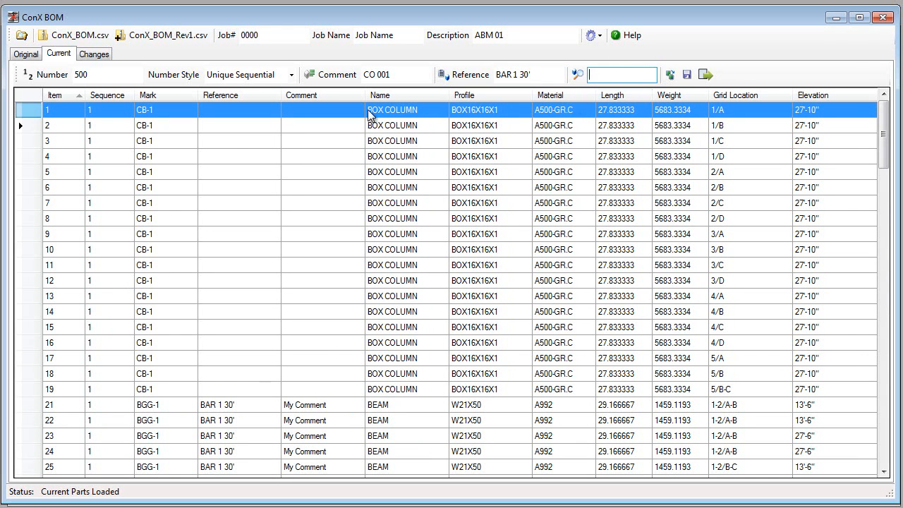
{"action": "left_click", "coordinate": [198, 141]}
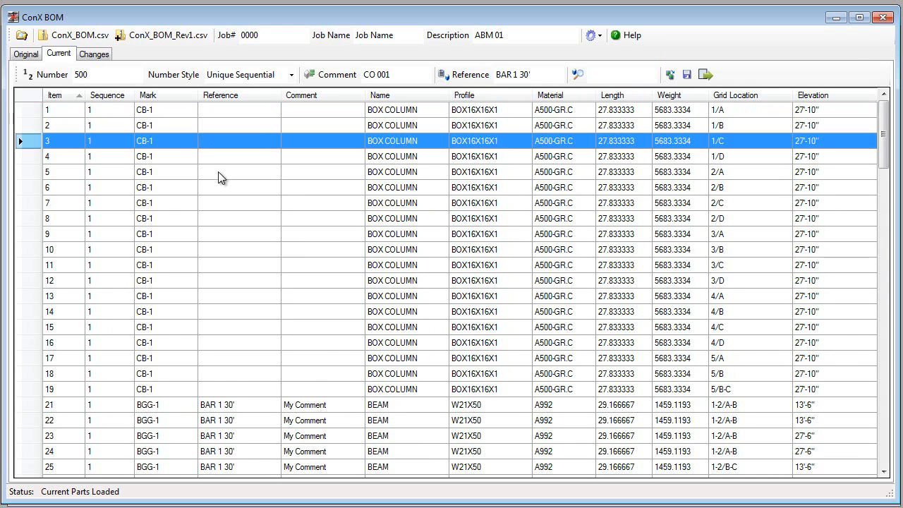
Step: Review the tolerance settings for comparing changes and the available compare options without changing them
{"action": "left_click", "coordinate": [92, 55]}
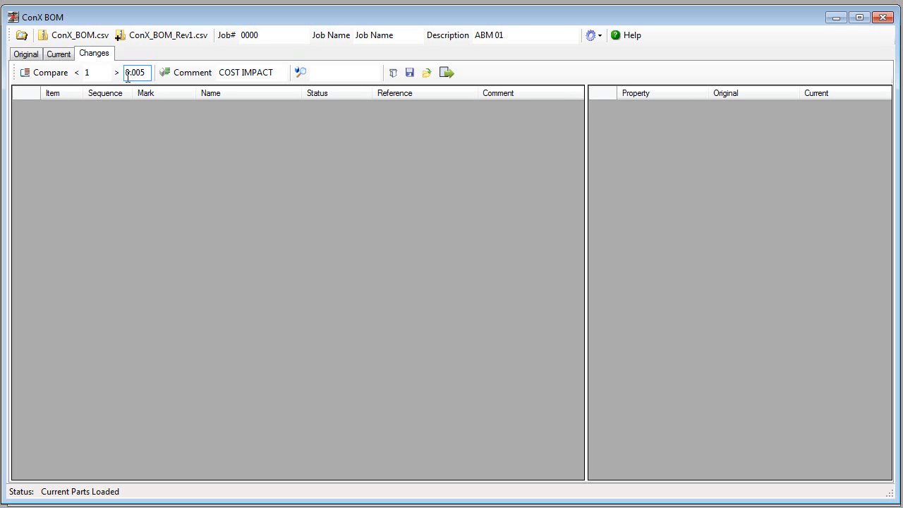
{"action": "left_click", "coordinate": [89, 73]}
{"action": "left_click", "coordinate": [28, 56]}
{"action": "left_click", "coordinate": [54, 55]}
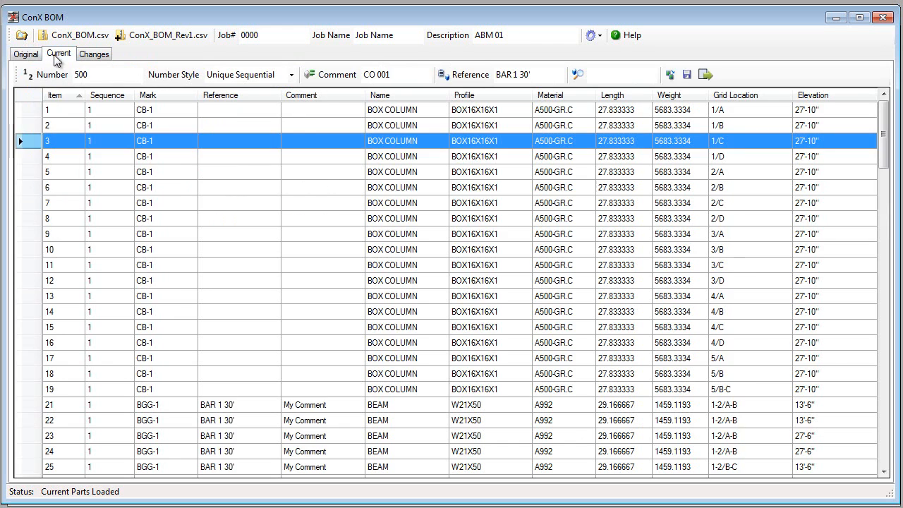
{"action": "left_click", "coordinate": [94, 55]}
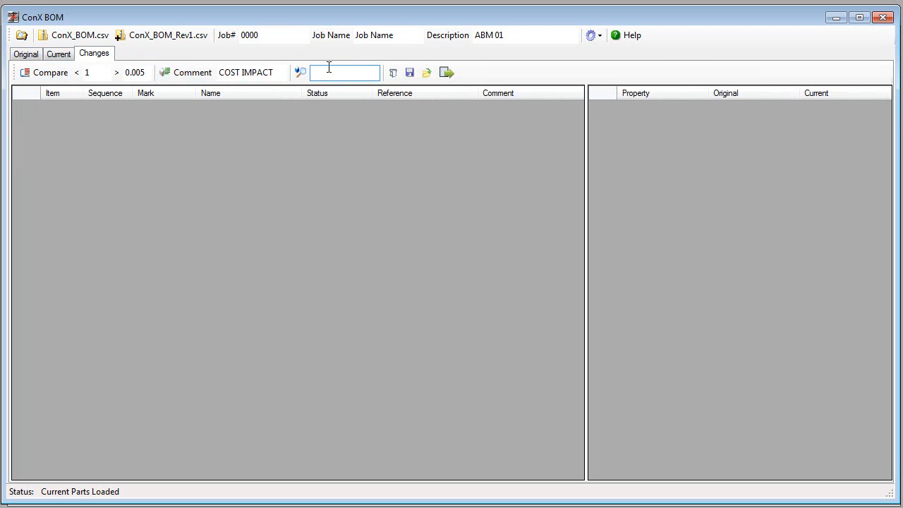
{"action": "left_click", "coordinate": [593, 36]}
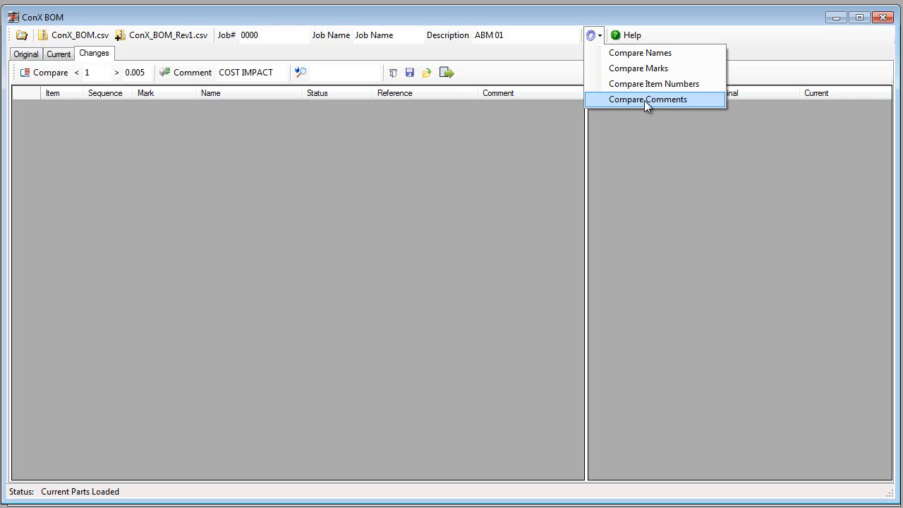
{"action": "left_click", "coordinate": [555, 16]}
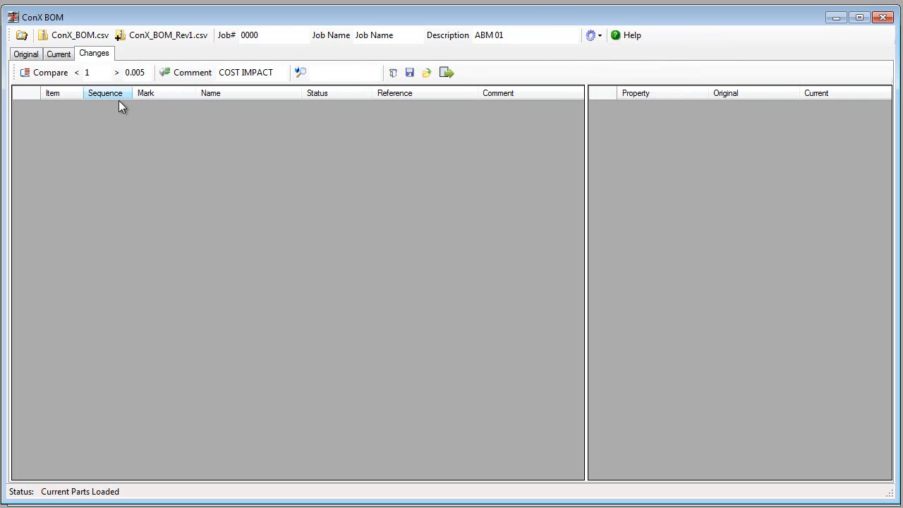
Step: Compare the original parts list with the current one to list the changes
{"action": "left_click", "coordinate": [36, 78]}
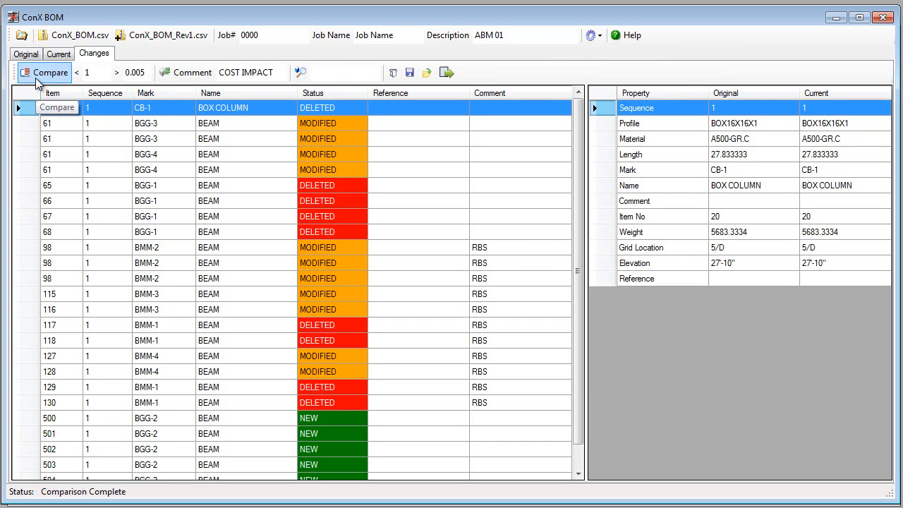
{"action": "left_click_drag", "start_coordinate": [583, 177], "coordinate": [576, 155]}
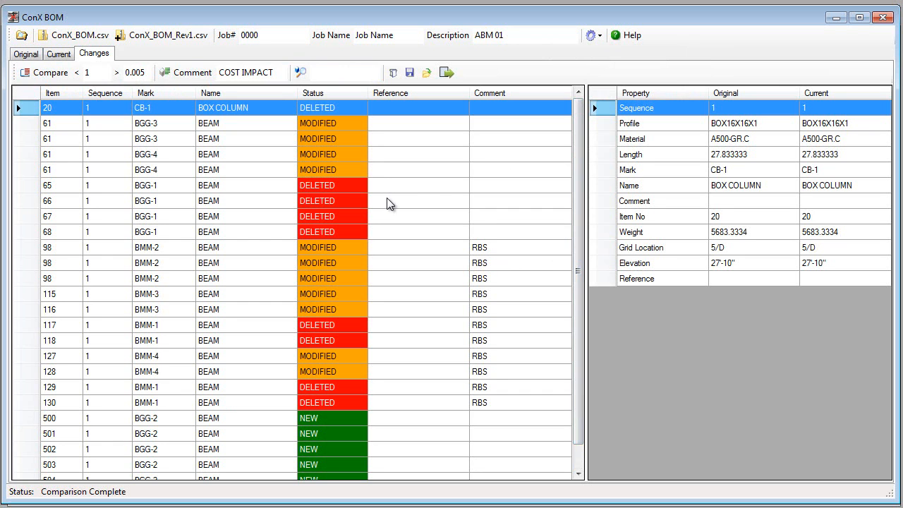
{"action": "left_click_drag", "start_coordinate": [578, 208], "coordinate": [351, 127]}
Step: Inspect the original and current properties of the modified beams that share item number 61
{"action": "left_click", "coordinate": [325, 124]}
{"action": "left_click", "coordinate": [322, 138]}
{"action": "left_click", "coordinate": [315, 156]}
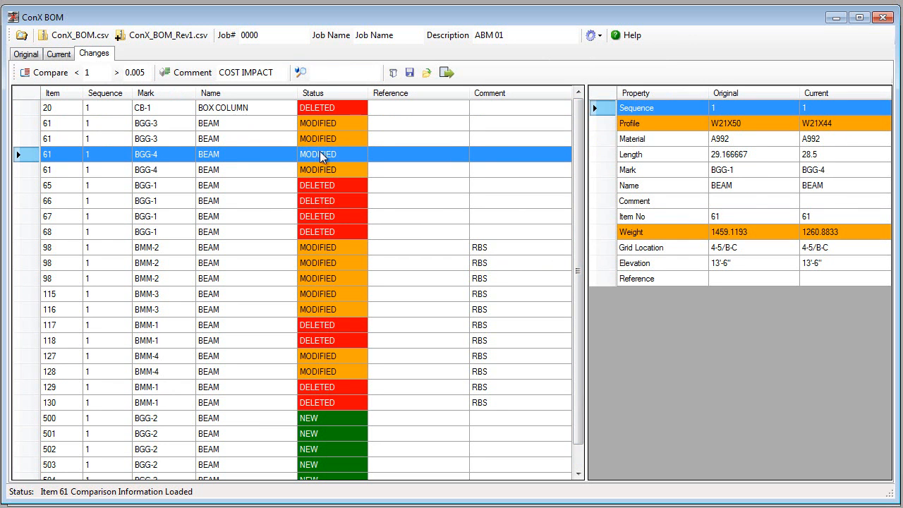
{"action": "left_click", "coordinate": [327, 139]}
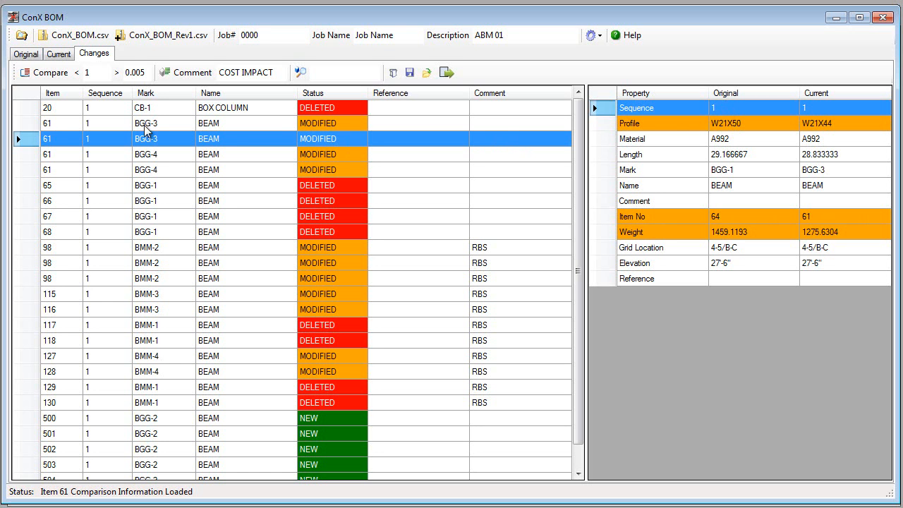
{"action": "left_click_drag", "start_coordinate": [671, 122], "coordinate": [663, 209]}
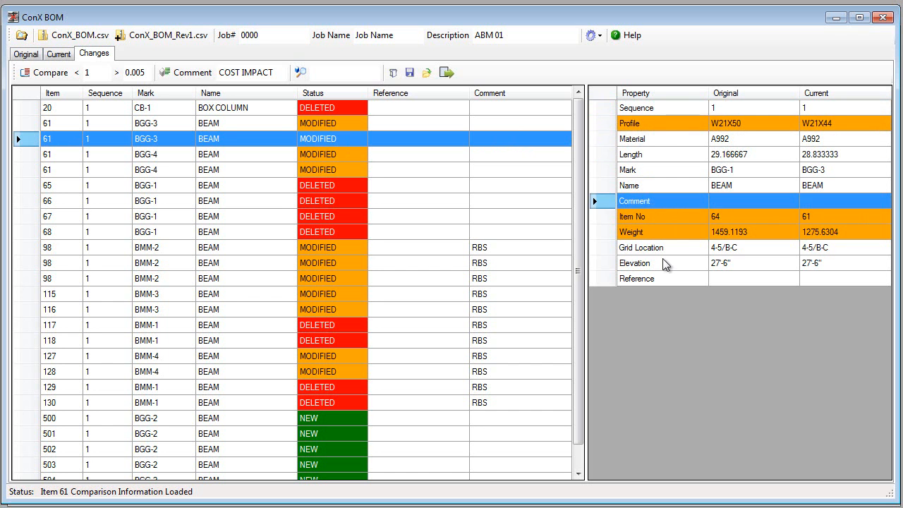
{"action": "left_click_drag", "start_coordinate": [663, 263], "coordinate": [665, 264]}
Step: Inspect the comparison details of deleted beam 117 and the new BGG-2 beams 500 to 505
{"action": "left_click", "coordinate": [313, 326]}
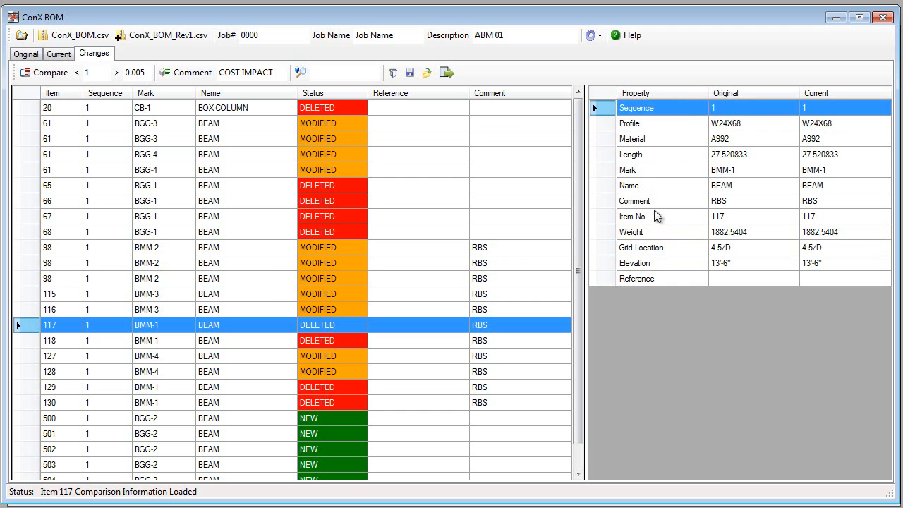
{"action": "left_click_drag", "start_coordinate": [579, 196], "coordinate": [557, 258]}
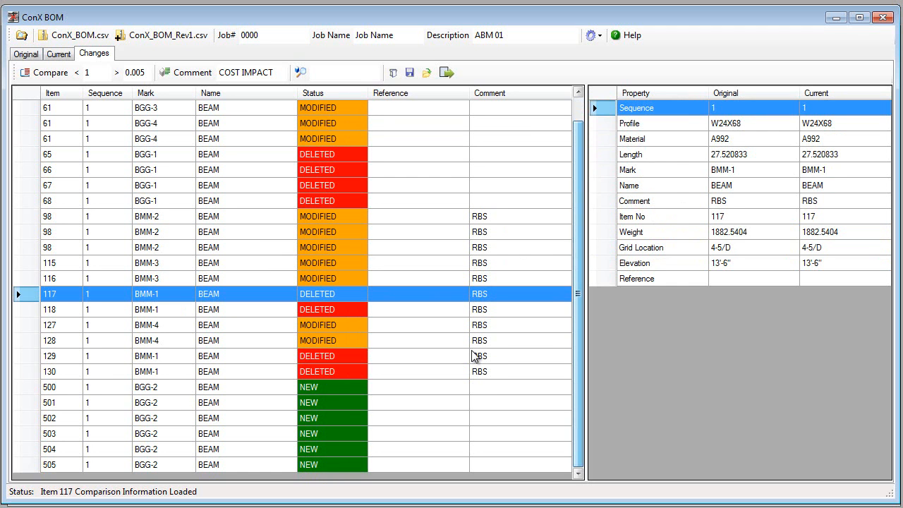
{"action": "left_click", "coordinate": [336, 387]}
{"action": "left_click_drag", "start_coordinate": [335, 387], "coordinate": [339, 462]}
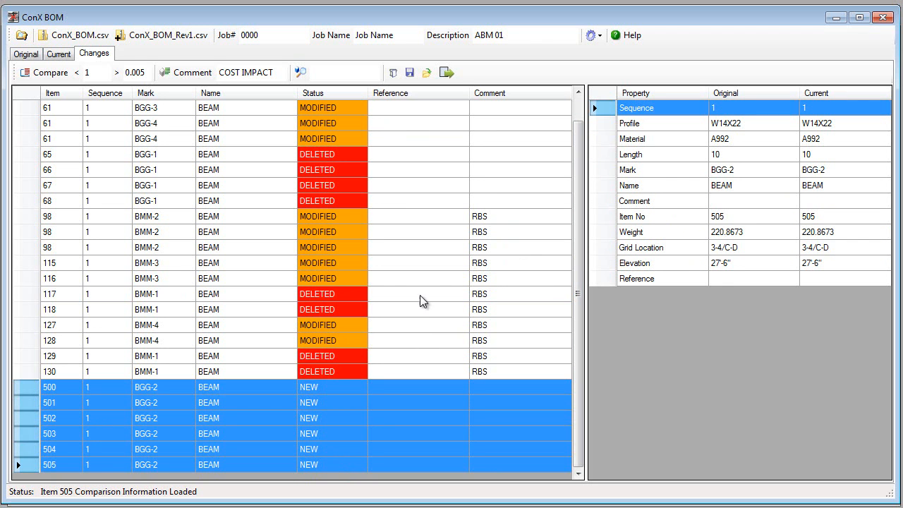
{"action": "left_click", "coordinate": [282, 294]}
{"action": "scroll", "coordinate": [141, 271], "scroll_direction": "up", "scroll_amount": 1}
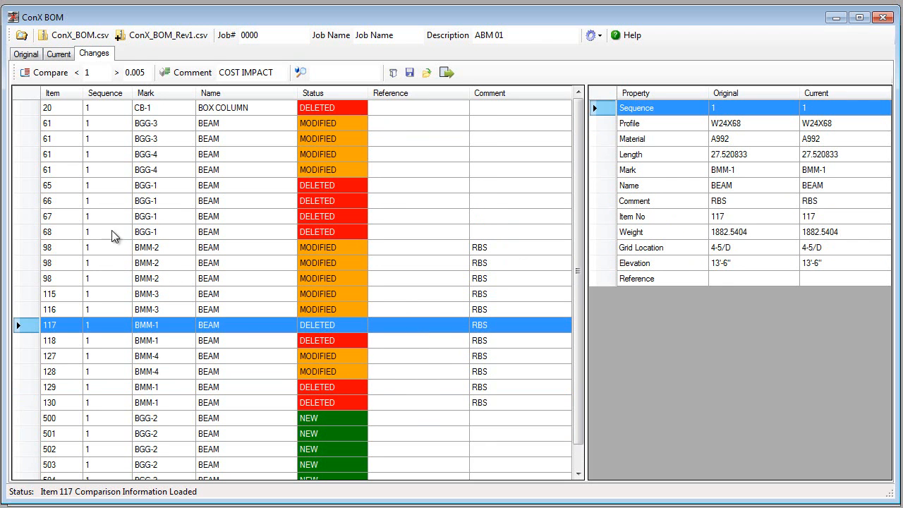
Step: Copy the original item numbers to all parts in the current list to replace the repeated item 61 numbers
{"action": "left_click_drag", "start_coordinate": [53, 172], "coordinate": [60, 130]}
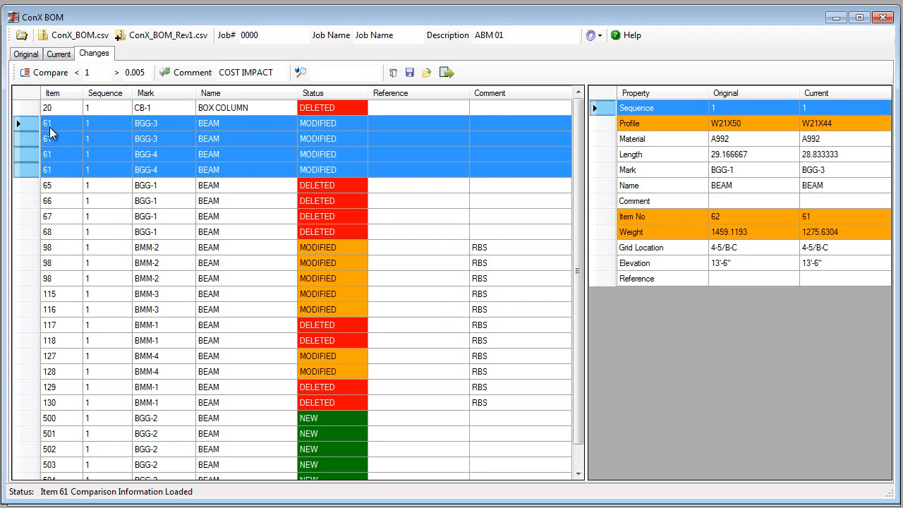
{"action": "left_click", "coordinate": [62, 55]}
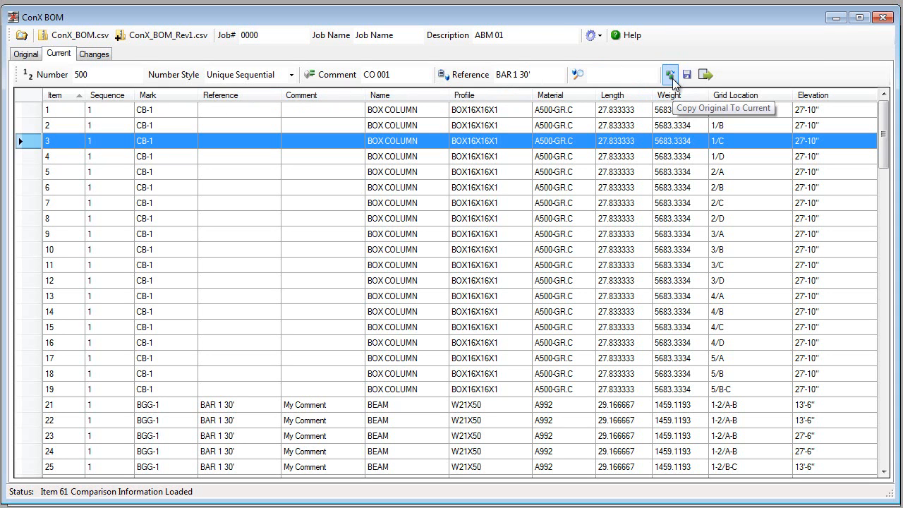
{"action": "left_click", "coordinate": [29, 109]}
{"action": "key", "text": "ctrl+a"}
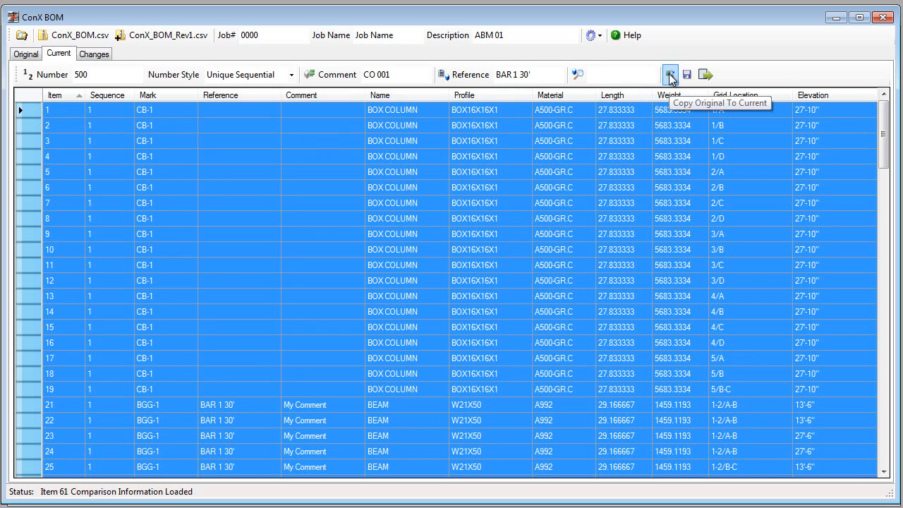
{"action": "left_click", "coordinate": [152, 209]}
{"action": "scroll", "coordinate": [92, 266], "scroll_direction": "down", "scroll_amount": 12}
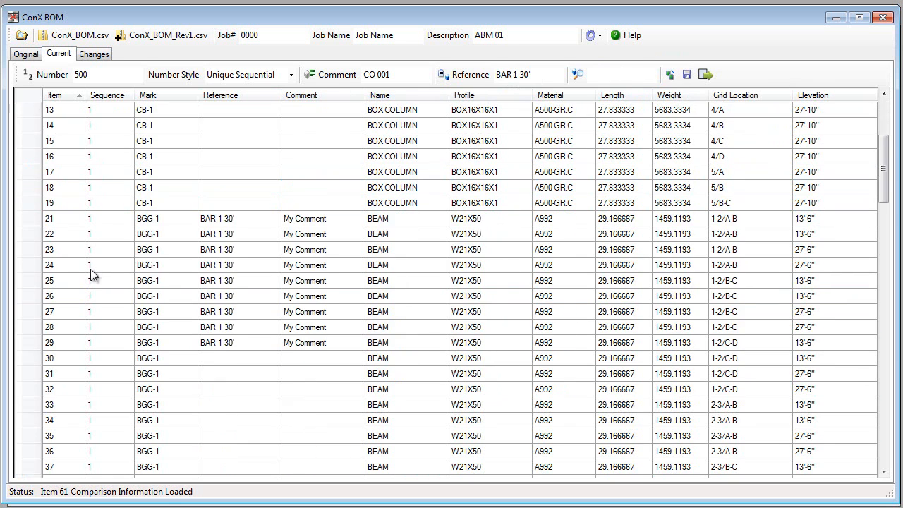
{"action": "scroll", "coordinate": [72, 389], "scroll_direction": "down", "scroll_amount": 3}
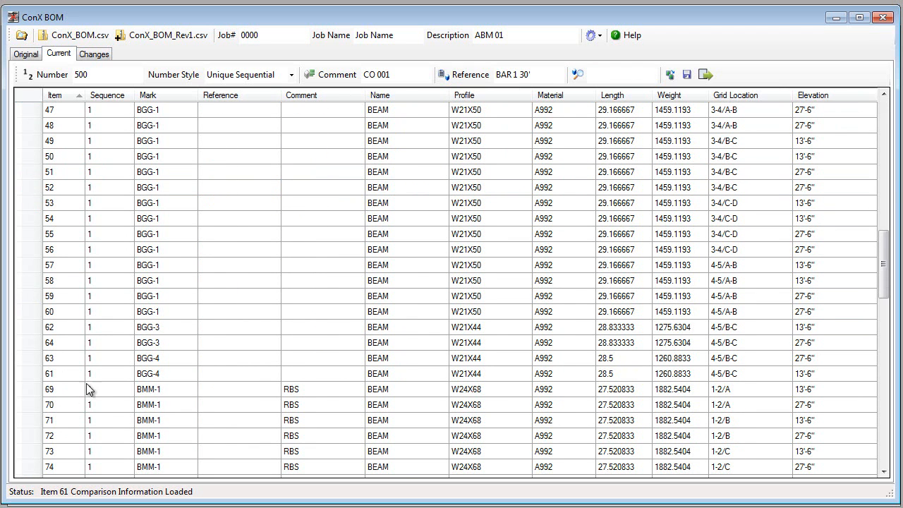
Step: Rerun the comparison of the original and current lists and check the differences of modified beams 61 to 64
{"action": "left_click", "coordinate": [87, 55]}
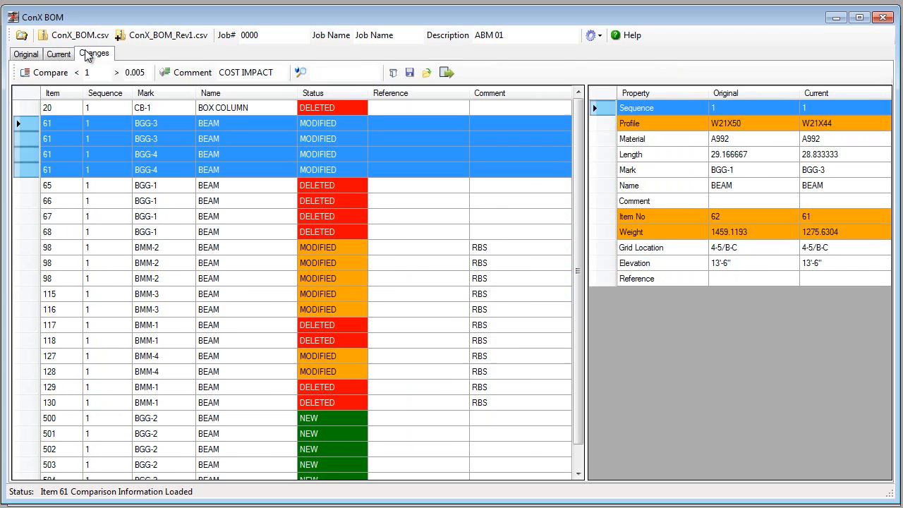
{"action": "left_click", "coordinate": [41, 74]}
{"action": "left_click", "coordinate": [71, 127]}
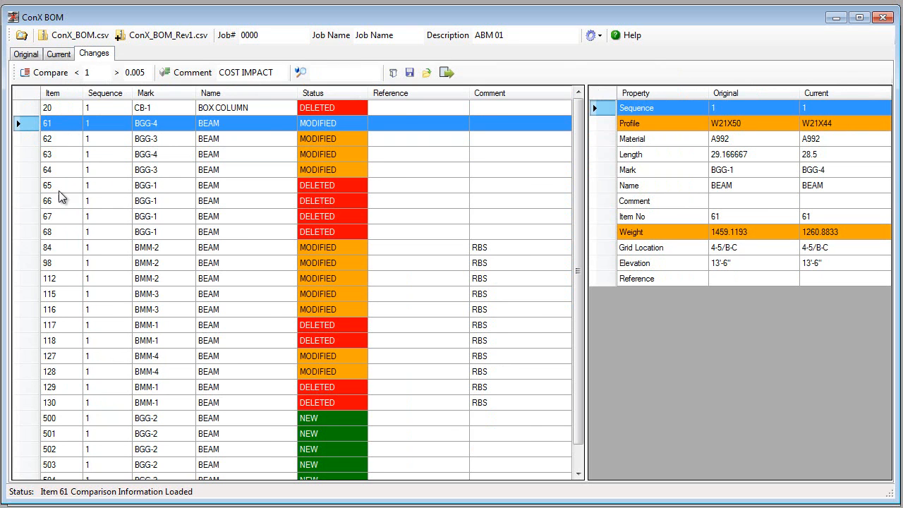
{"action": "left_click", "coordinate": [62, 139]}
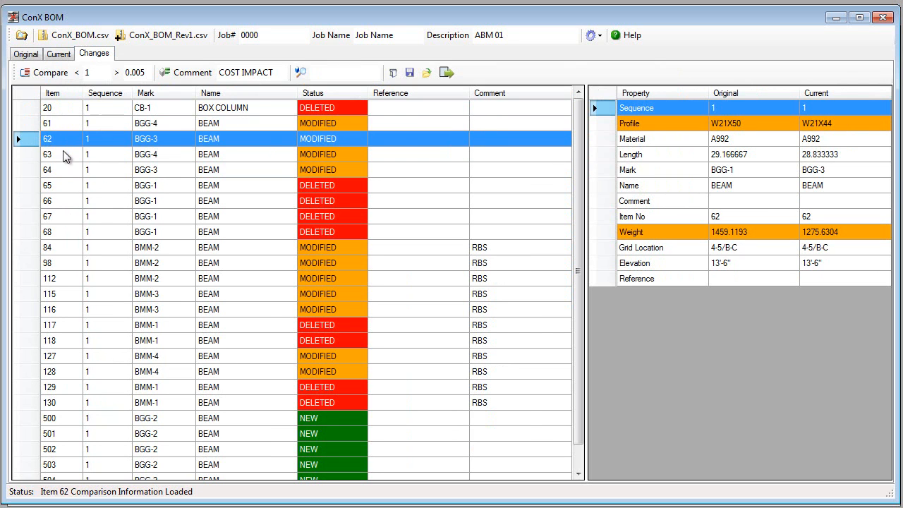
{"action": "left_click", "coordinate": [64, 154]}
{"action": "left_click", "coordinate": [305, 170]}
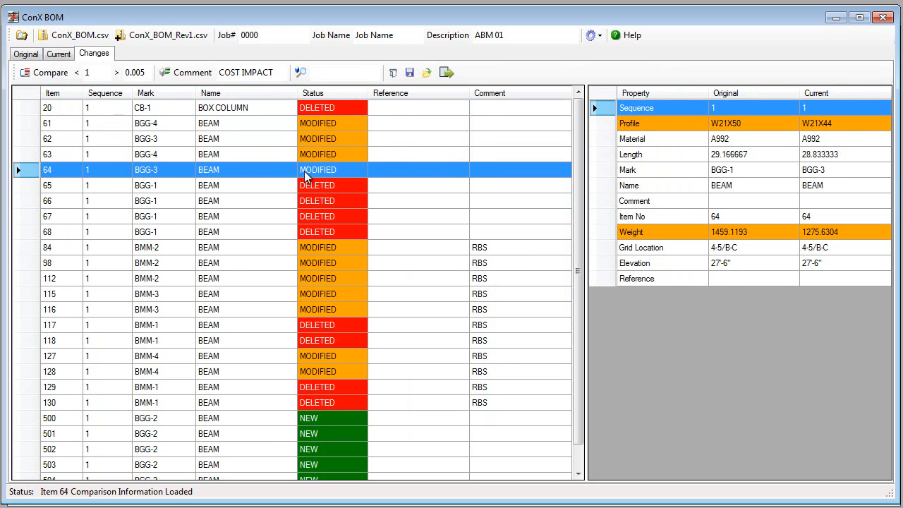
Step: Inspect the comparison details of modified beams 115 and 84 and new beam 500
{"action": "left_click", "coordinate": [235, 294]}
{"action": "scroll", "coordinate": [235, 294], "scroll_direction": "down", "scroll_amount": 1}
{"action": "left_click", "coordinate": [288, 387]}
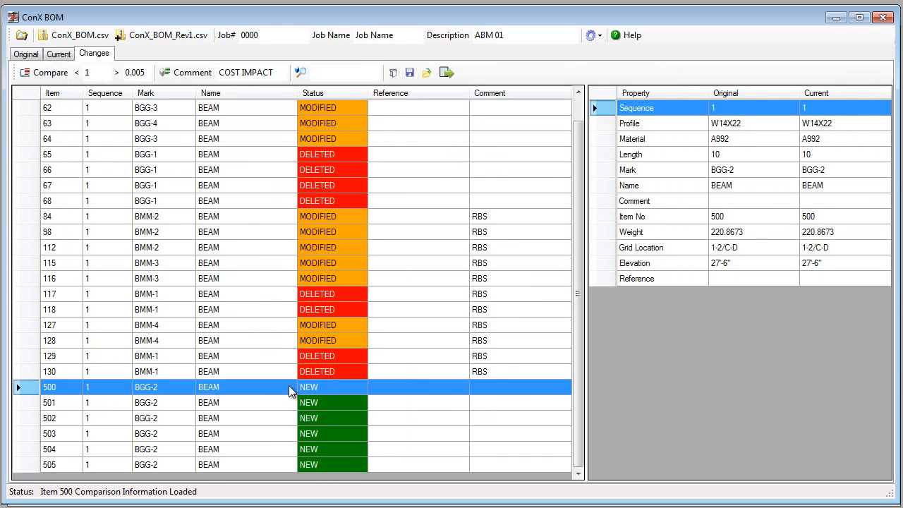
{"action": "scroll", "coordinate": [303, 323], "scroll_direction": "up", "scroll_amount": 1}
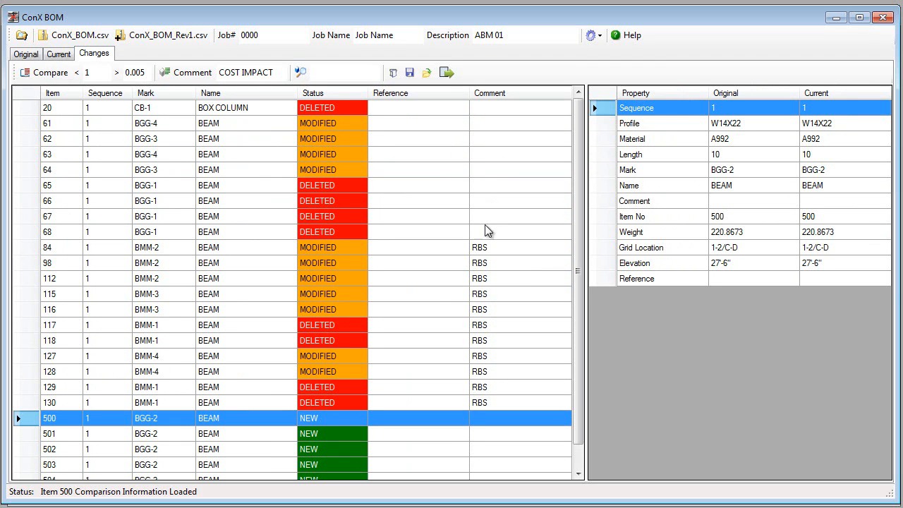
{"action": "left_click", "coordinate": [432, 296]}
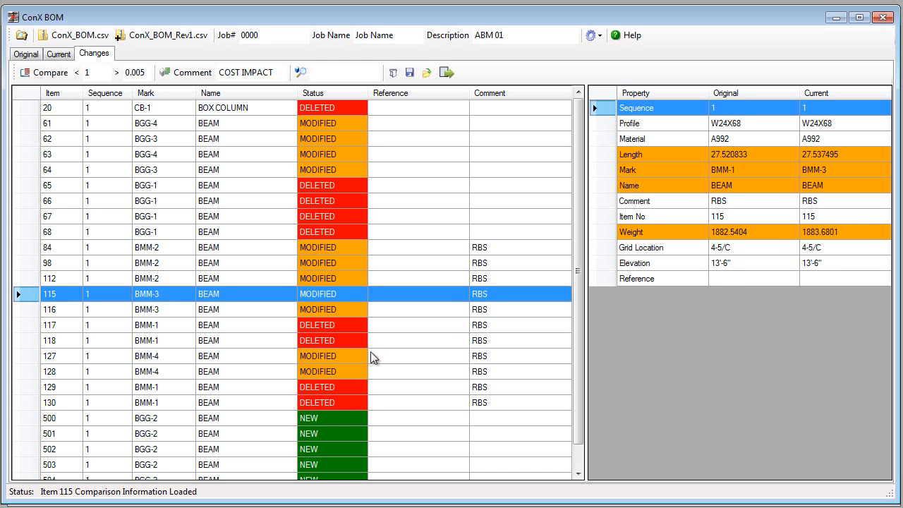
{"action": "left_click", "coordinate": [398, 247]}
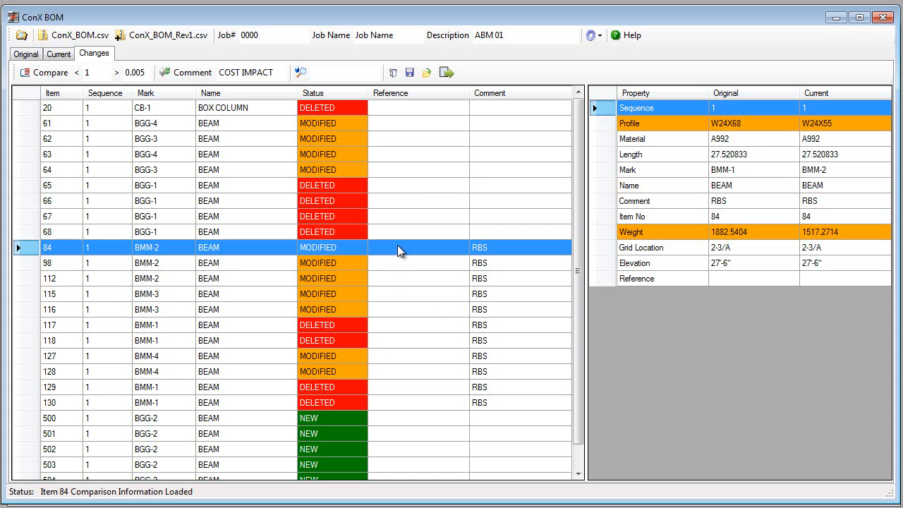
Step: Select all items in the changes list and output their changes report as ChangesReport.csv in the ConXBOM folder
{"action": "left_click", "coordinate": [42, 107]}
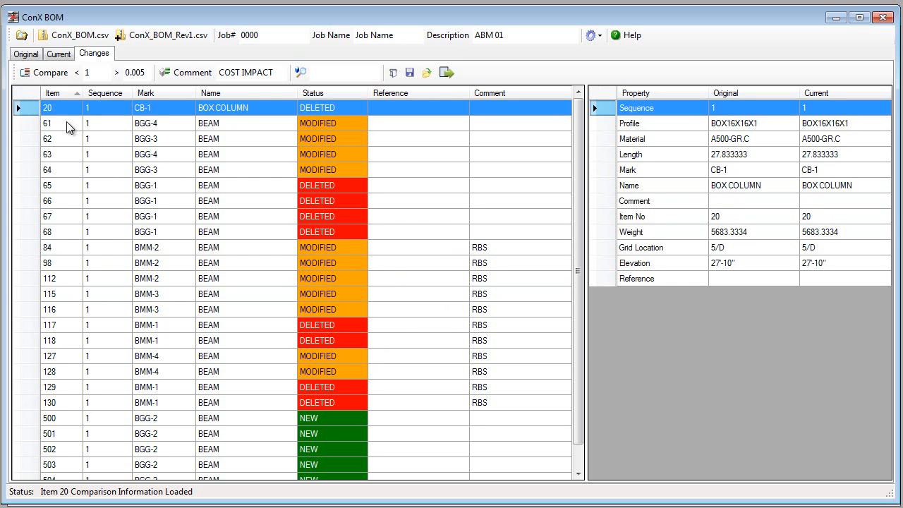
{"action": "scroll", "coordinate": [65, 124], "scroll_direction": "down", "scroll_amount": 2}
{"action": "scroll", "coordinate": [65, 124], "scroll_direction": "up", "scroll_amount": 2}
{"action": "key", "text": "ctrl+a"}
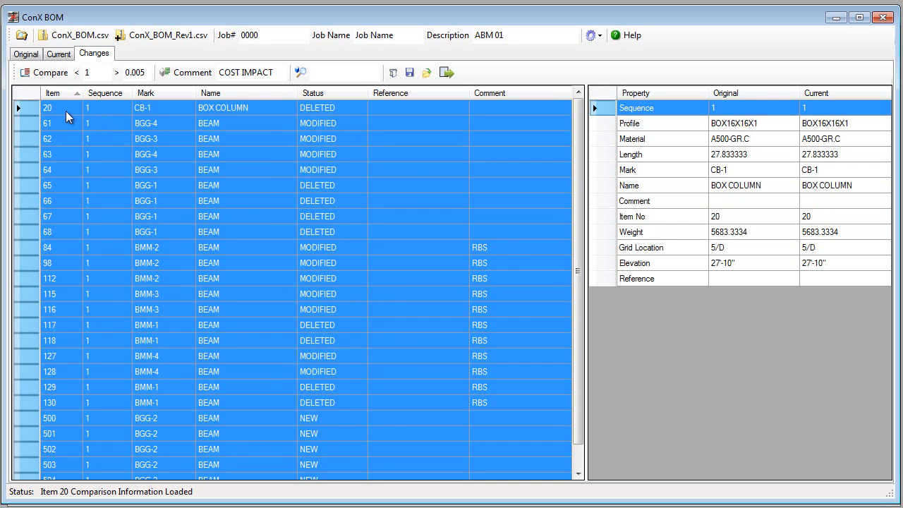
{"action": "left_click", "coordinate": [393, 73]}
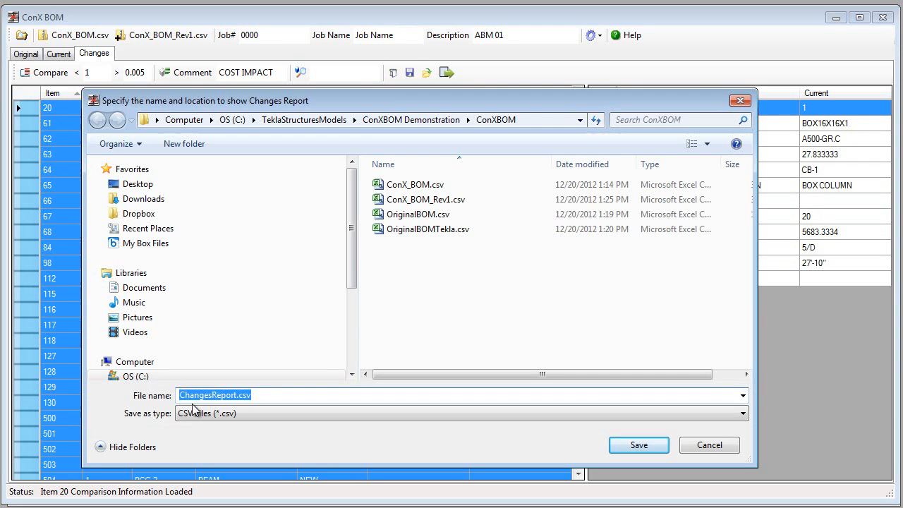
{"action": "left_click", "coordinate": [648, 447]}
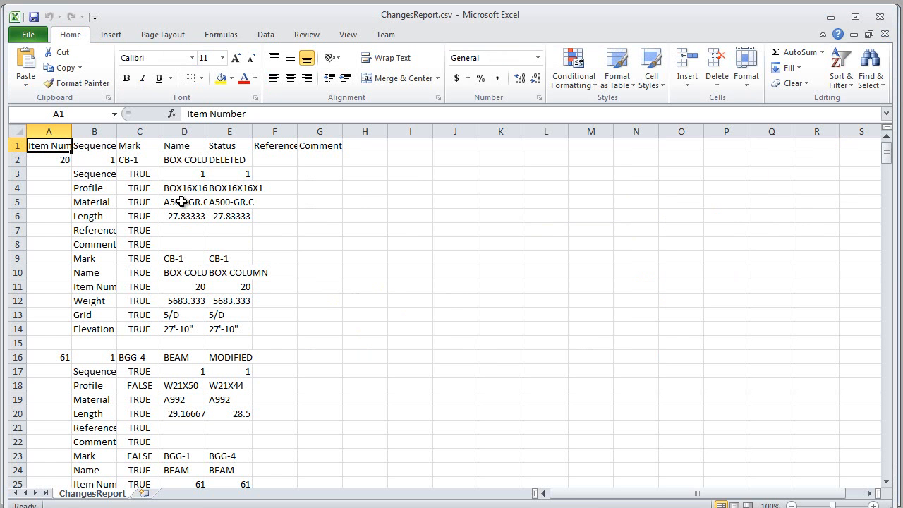
Step: Fit the widths of columns A to G in ChangesReport.csv to their contents and look through the first items
{"action": "left_click_drag", "start_coordinate": [49, 132], "coordinate": [335, 131]}
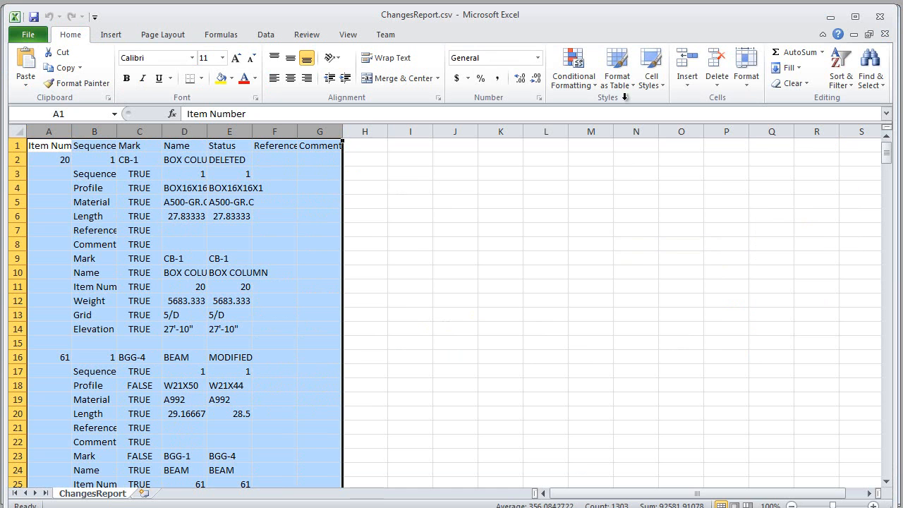
{"action": "left_click", "coordinate": [748, 68]}
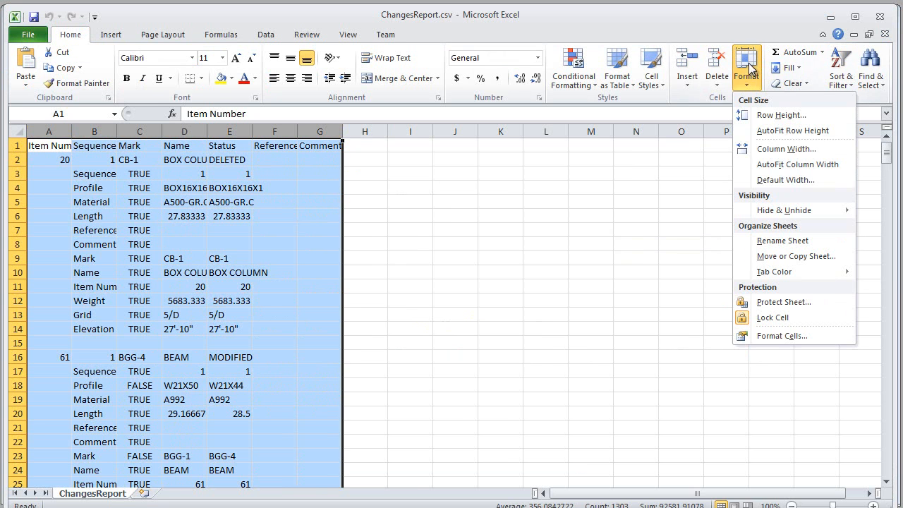
{"action": "left_click", "coordinate": [762, 164]}
{"action": "left_click", "coordinate": [499, 250]}
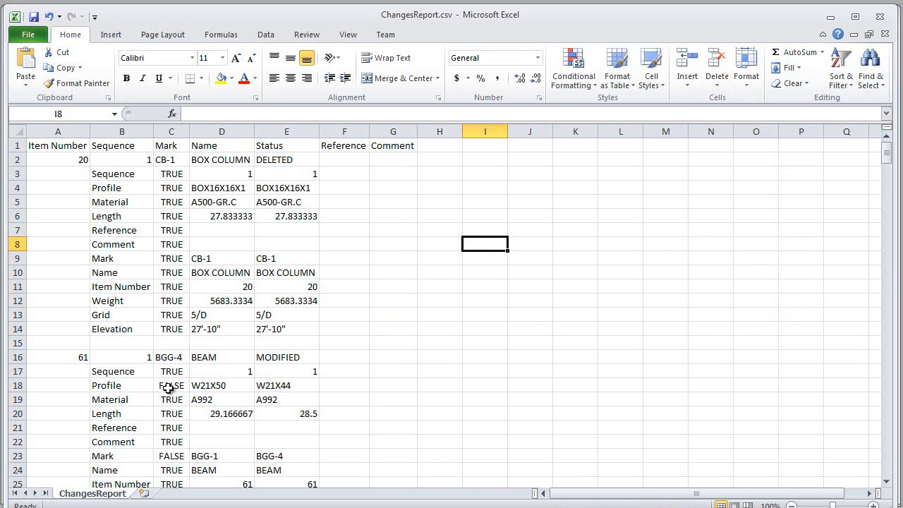
{"action": "scroll", "coordinate": [123, 329], "scroll_direction": "down", "scroll_amount": 1}
{"action": "scroll", "coordinate": [123, 329], "scroll_direction": "down", "scroll_amount": 3}
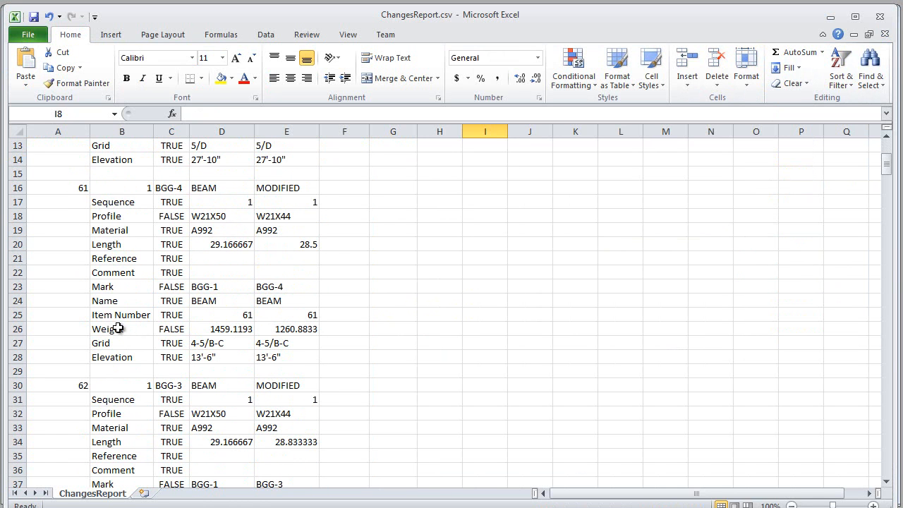
Step: Add filters to columns A to E of the report and exclude the TRUE rows in the Mark column
{"action": "left_click_drag", "start_coordinate": [60, 131], "coordinate": [304, 127]}
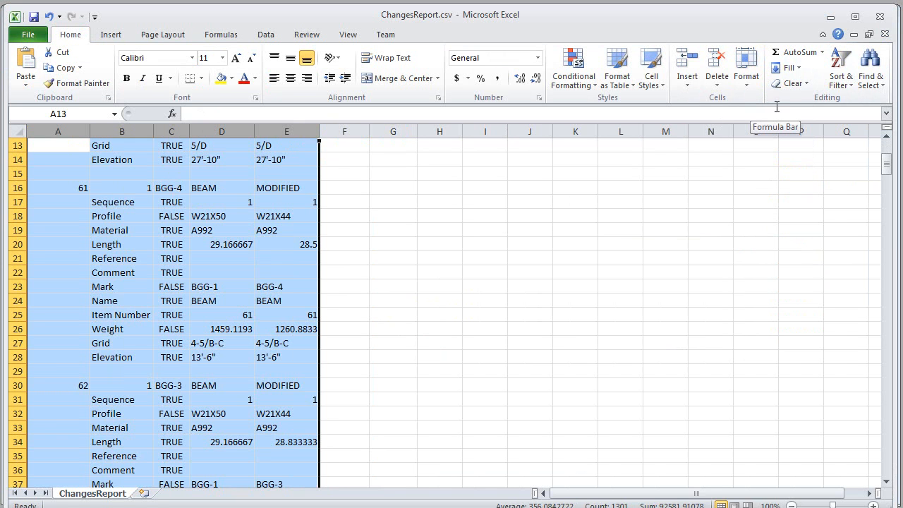
{"action": "left_click", "coordinate": [840, 76]}
{"action": "left_click", "coordinate": [859, 150]}
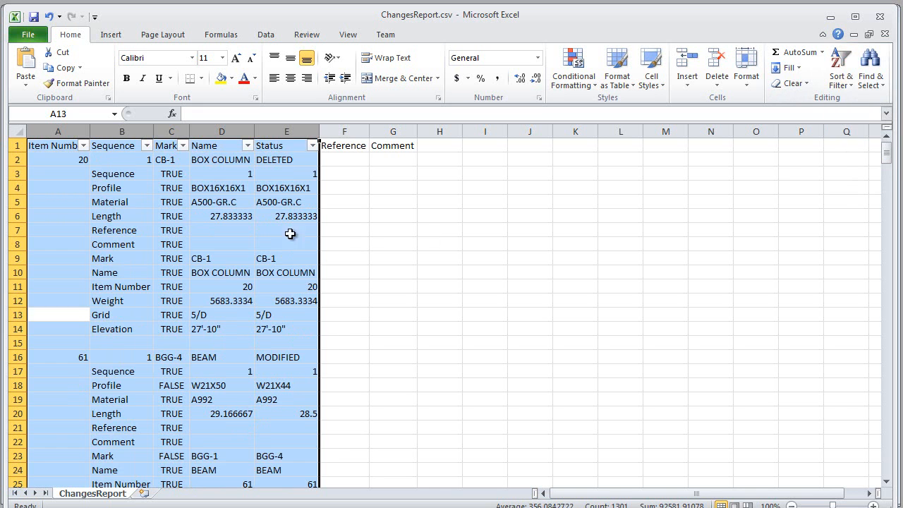
{"action": "left_click", "coordinate": [184, 146]}
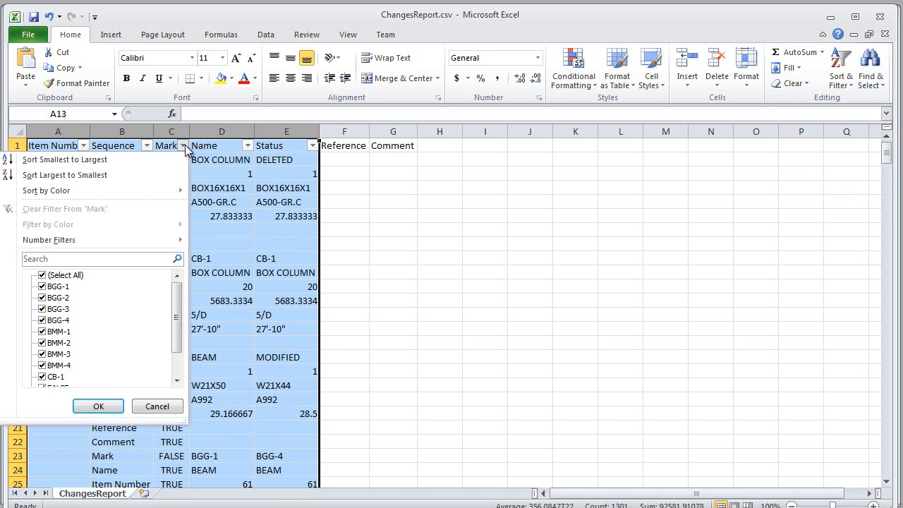
{"action": "scroll", "coordinate": [180, 327], "scroll_direction": "down", "scroll_amount": 1}
{"action": "left_click", "coordinate": [41, 365]}
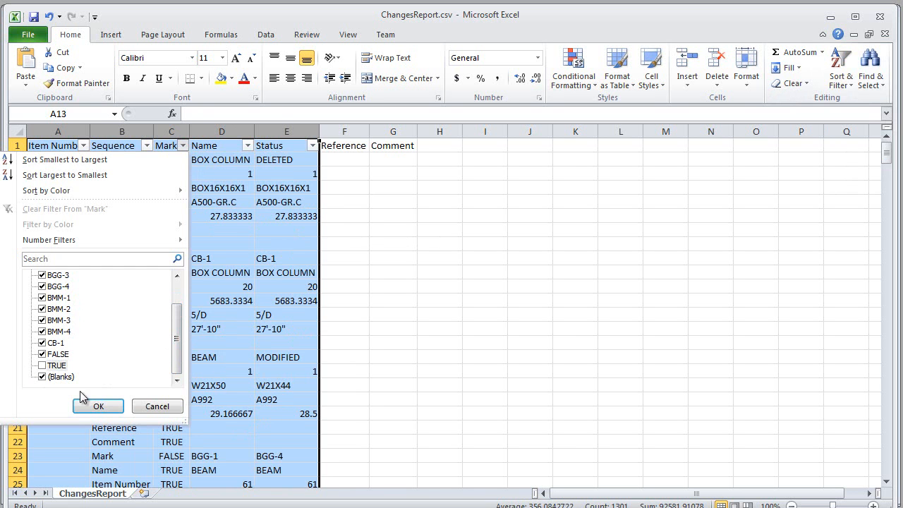
{"action": "left_click", "coordinate": [92, 406]}
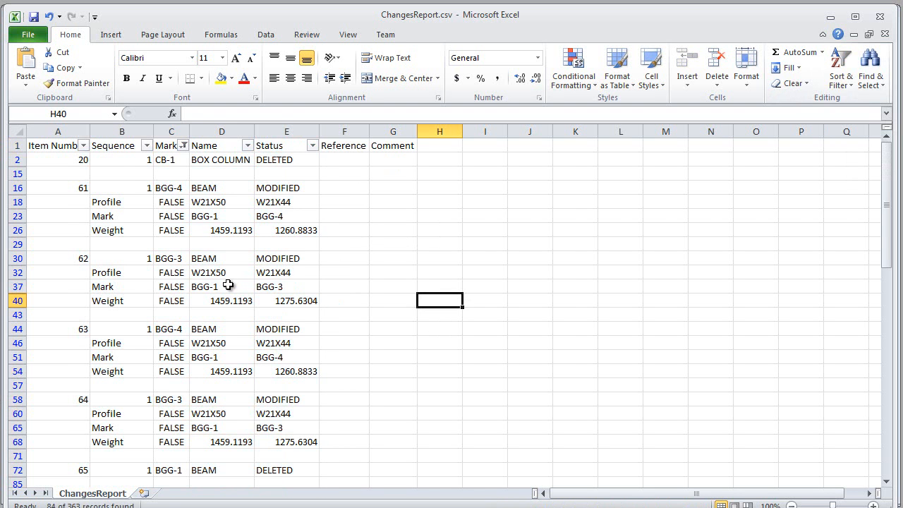
Step: Examine the filtered report's item number, sequence, mark, name and status entries for item 63 and its neighbours, and close the report without saving
{"action": "scroll", "coordinate": [228, 286], "scroll_direction": "down", "scroll_amount": 2}
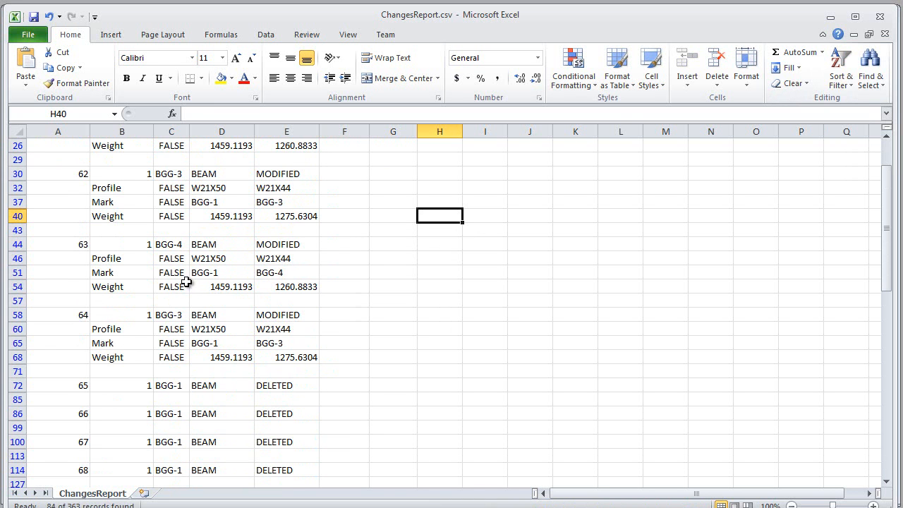
{"action": "left_click", "coordinate": [74, 245]}
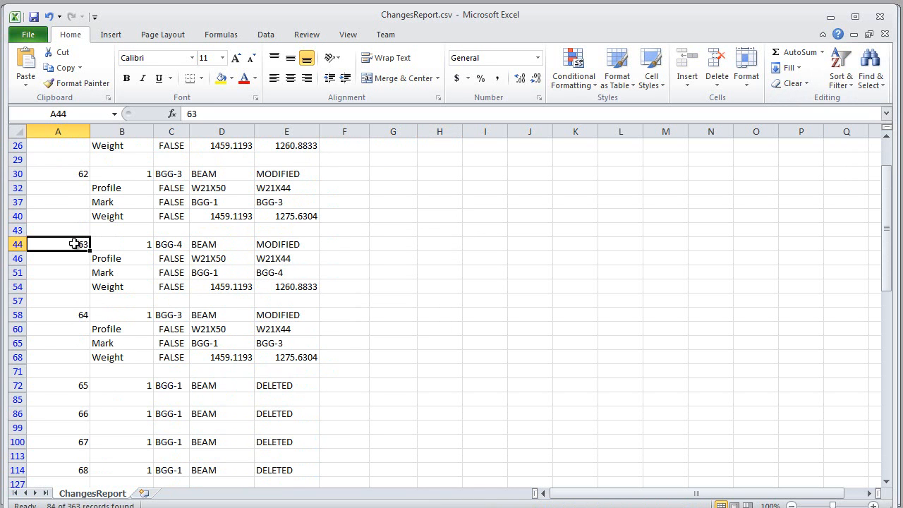
{"action": "scroll", "coordinate": [130, 246], "scroll_direction": "up", "scroll_amount": 2}
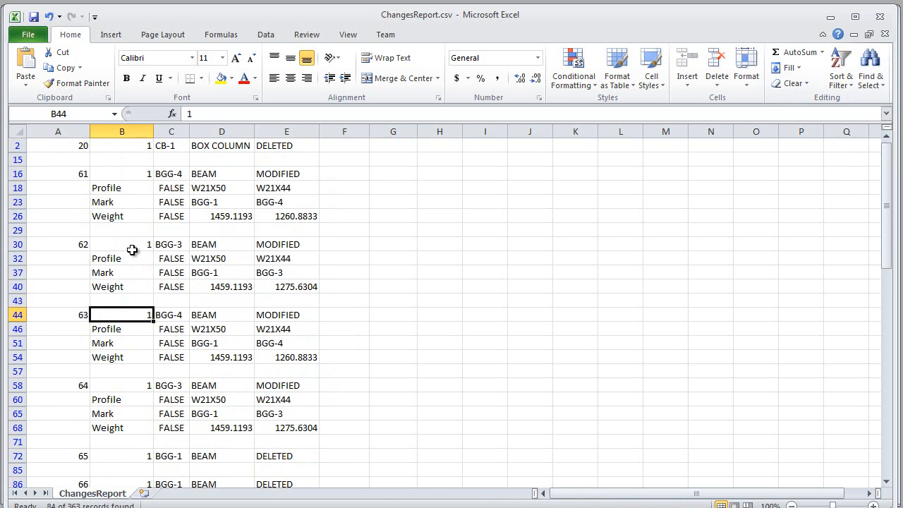
{"action": "left_click", "coordinate": [183, 316]}
{"action": "scroll", "coordinate": [252, 308], "scroll_direction": "up", "scroll_amount": 1}
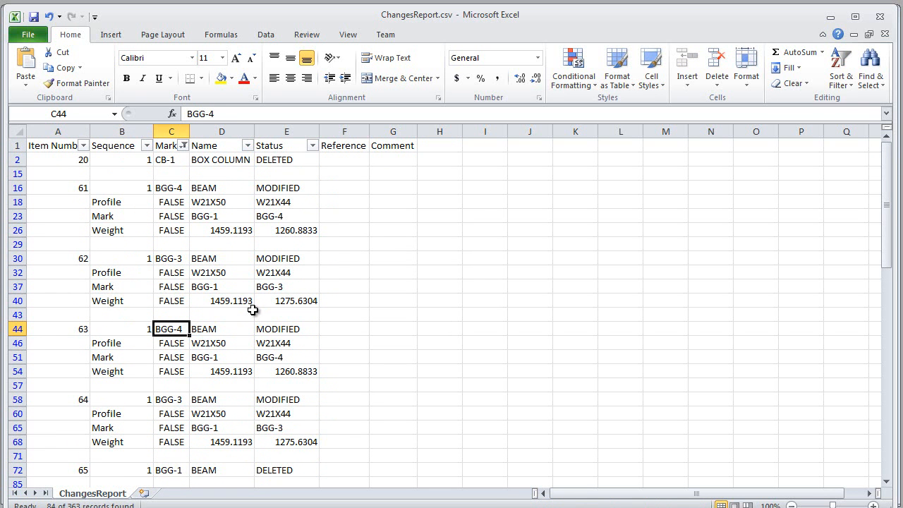
{"action": "left_click", "coordinate": [216, 331]}
{"action": "left_click", "coordinate": [294, 329]}
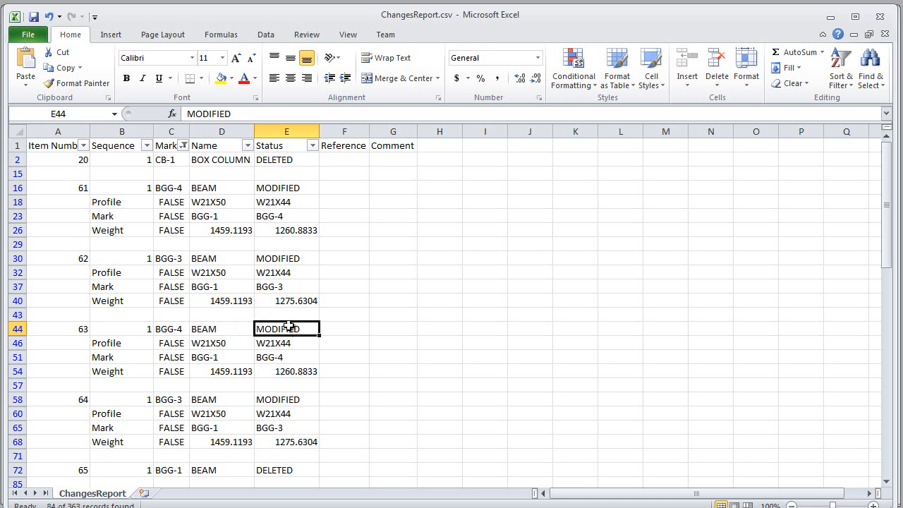
{"action": "scroll", "coordinate": [268, 326], "scroll_direction": "down", "scroll_amount": 3}
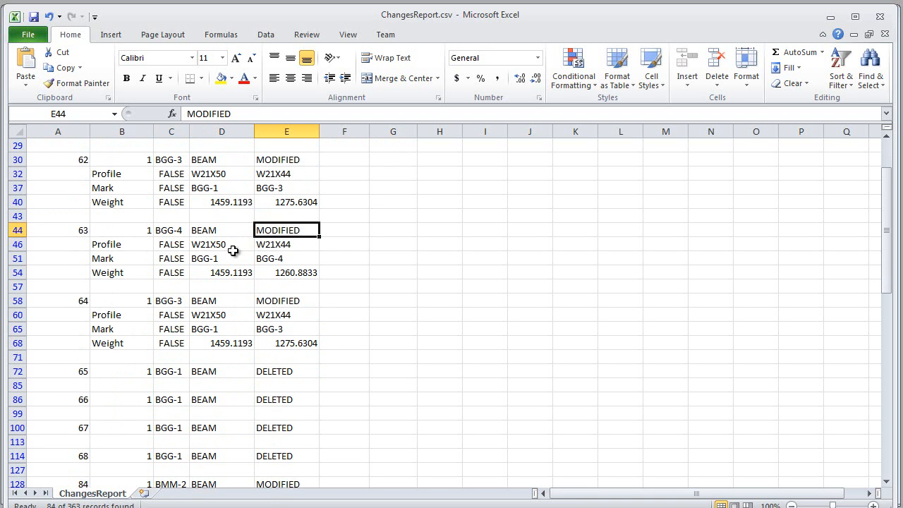
{"action": "left_click", "coordinate": [391, 276]}
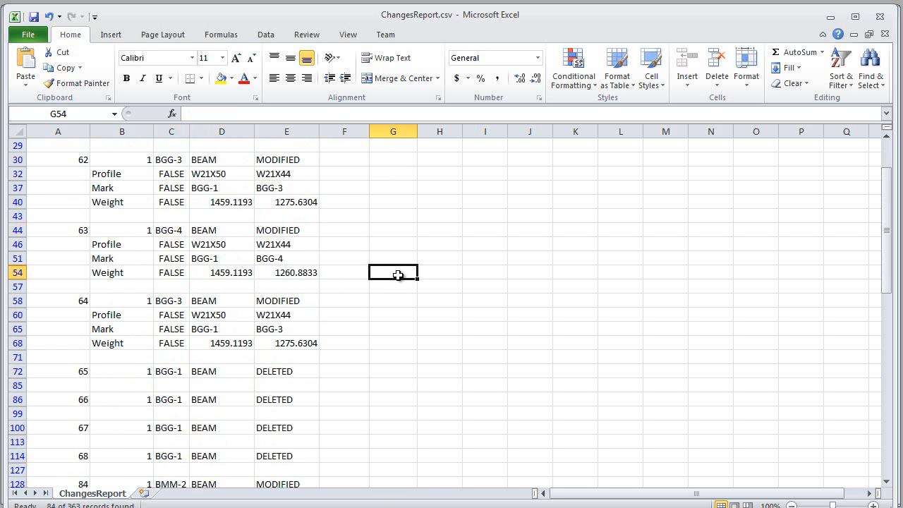
{"action": "scroll", "coordinate": [394, 276], "scroll_direction": "up", "scroll_amount": 3}
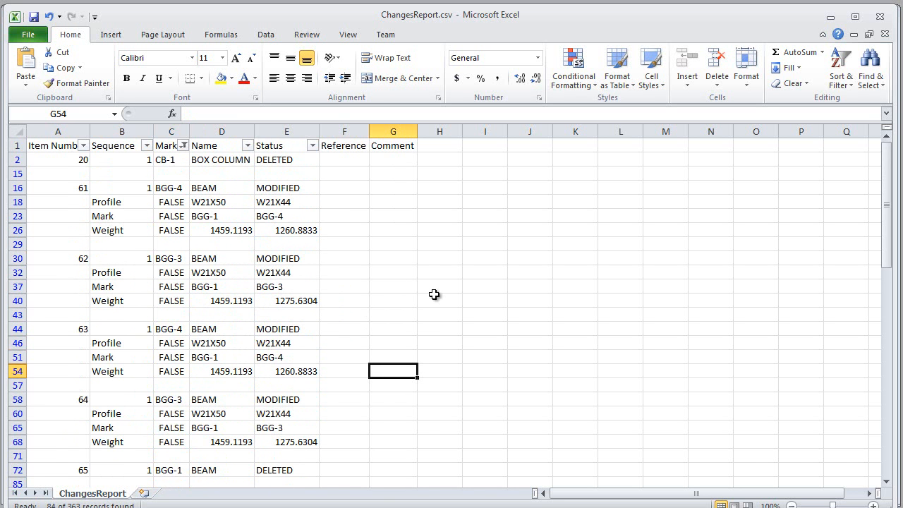
{"action": "key", "text": "ctrl+w"}
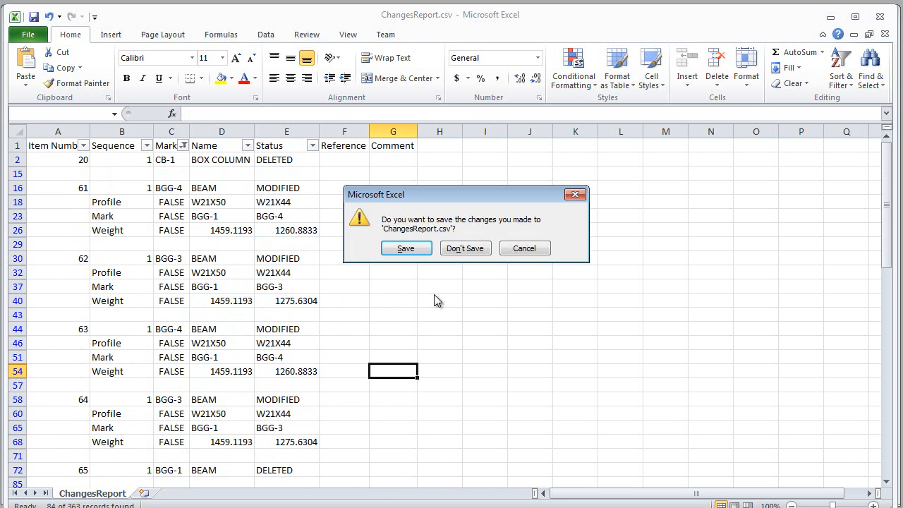
{"action": "left_click", "coordinate": [459, 249]}
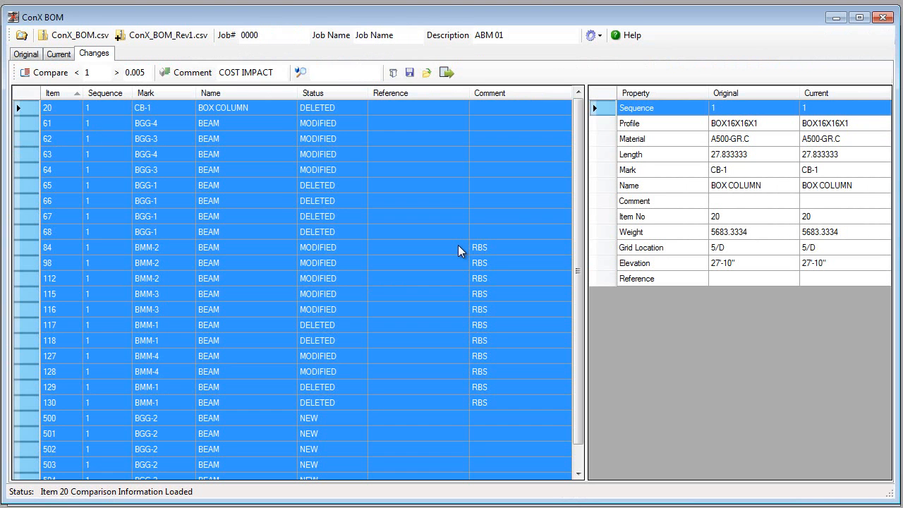
Step: Select all items in the ConX BOM changes list and export them for Tekla Structures as ChangesReportToTekla.csv in the ConXBOM folder
{"action": "left_click", "coordinate": [363, 155]}
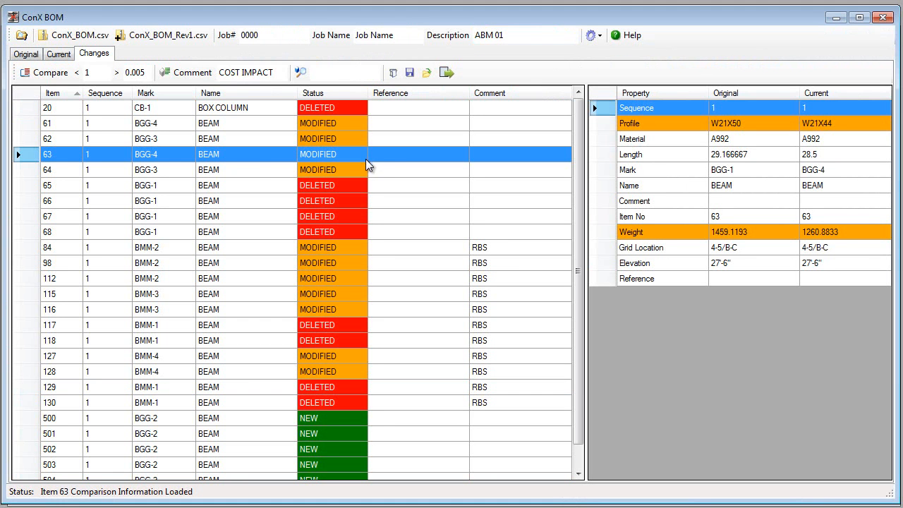
{"action": "left_click", "coordinate": [23, 109]}
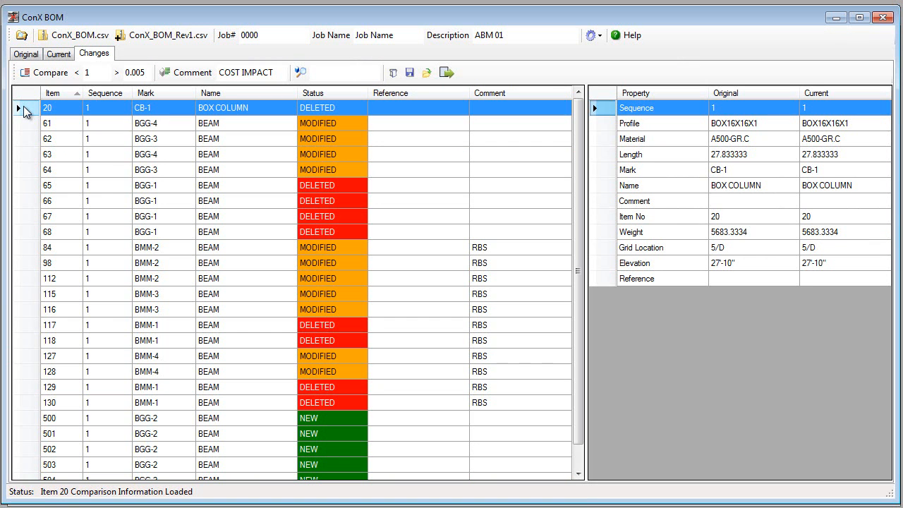
{"action": "key", "text": "ctrl+a"}
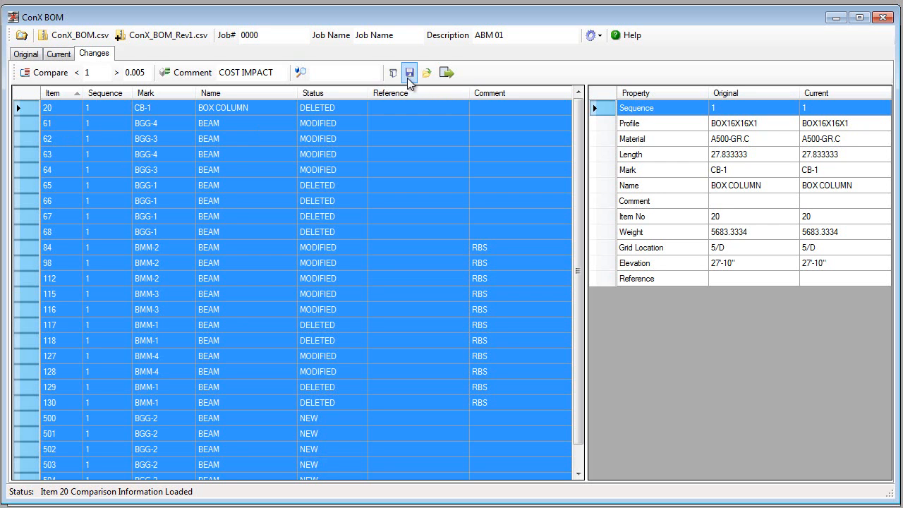
{"action": "left_click", "coordinate": [446, 73]}
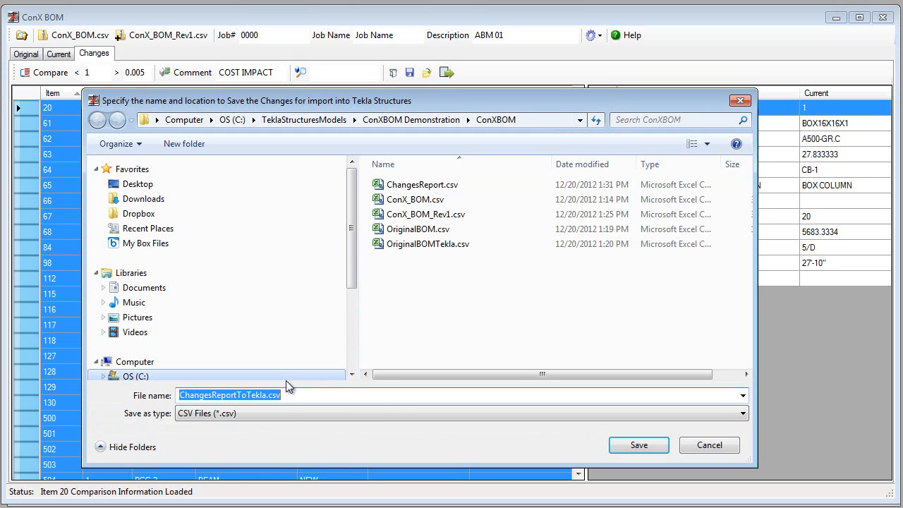
{"action": "left_click", "coordinate": [624, 446]}
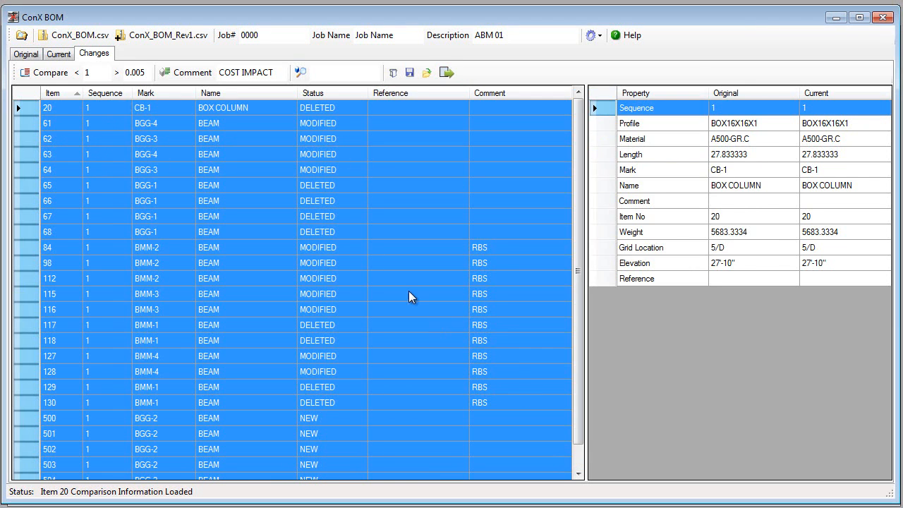
{"action": "left_click", "coordinate": [351, 231]}
{"action": "scroll", "coordinate": [228, 231], "scroll_direction": "down", "scroll_amount": 1}
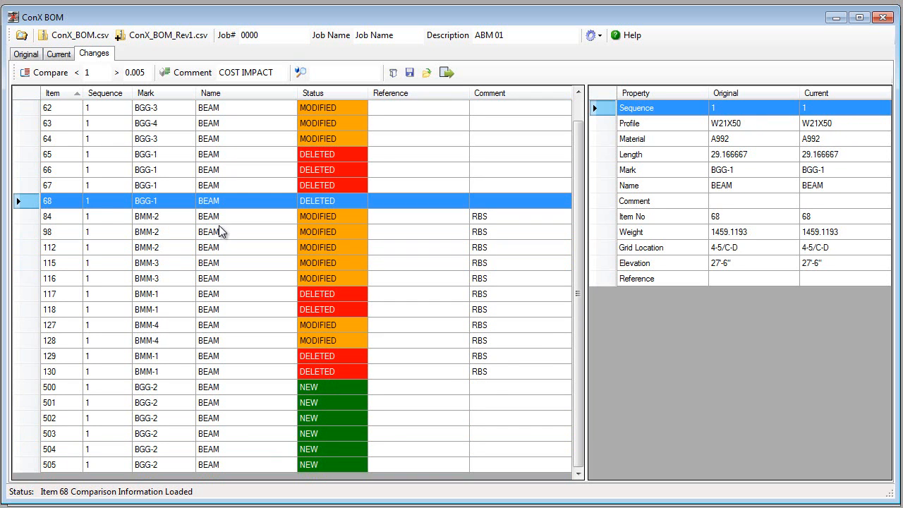
Step: Switch to the Tekla Structures model and load the ConX_Changes settings for the attribute import
{"action": "left_click", "coordinate": [209, 248]}
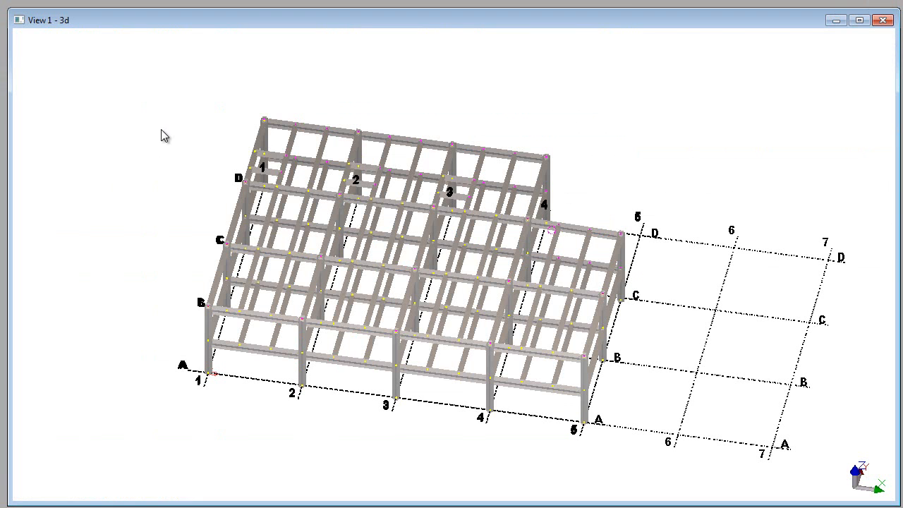
{"action": "left_click", "coordinate": [162, 134]}
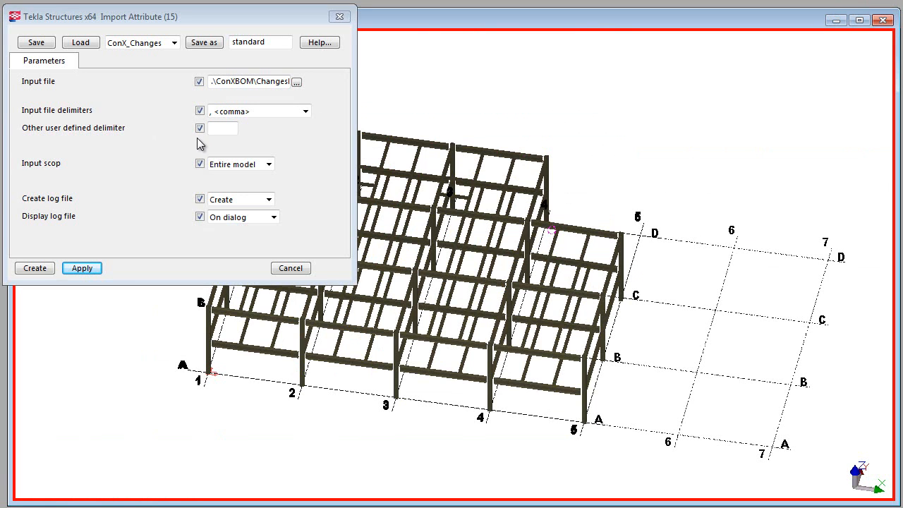
Step: Load the ConX_BOM_Changes object representation for the 3d view and apply it to the model
{"action": "double_click", "coordinate": [676, 119]}
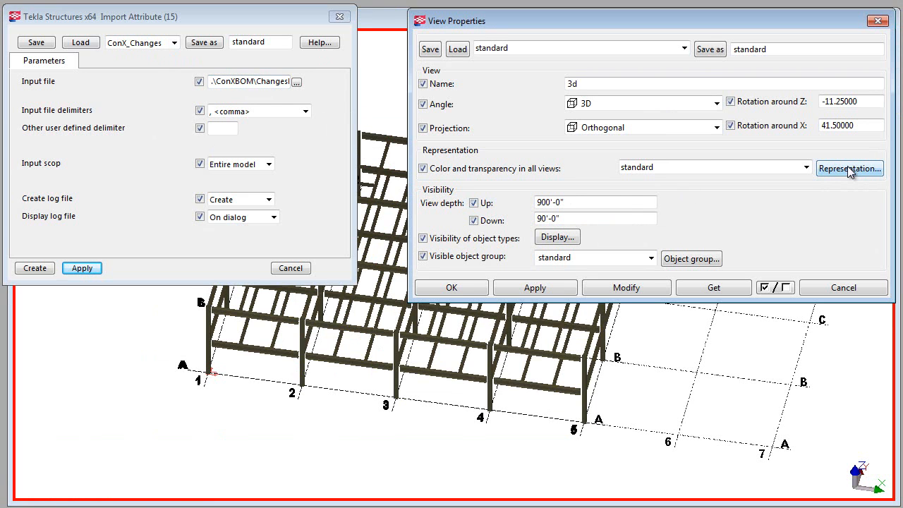
{"action": "left_click", "coordinate": [850, 168]}
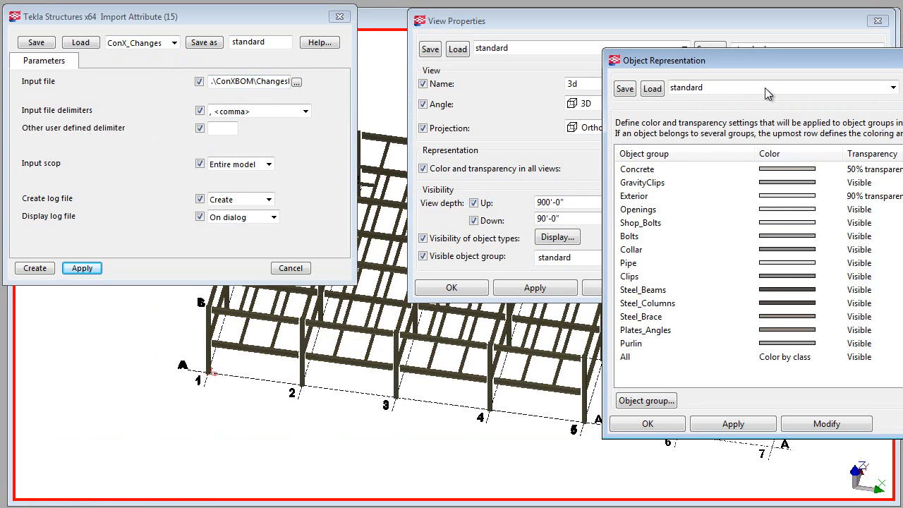
{"action": "left_click_drag", "start_coordinate": [750, 58], "coordinate": [600, 43]}
{"action": "left_click", "coordinate": [557, 72]}
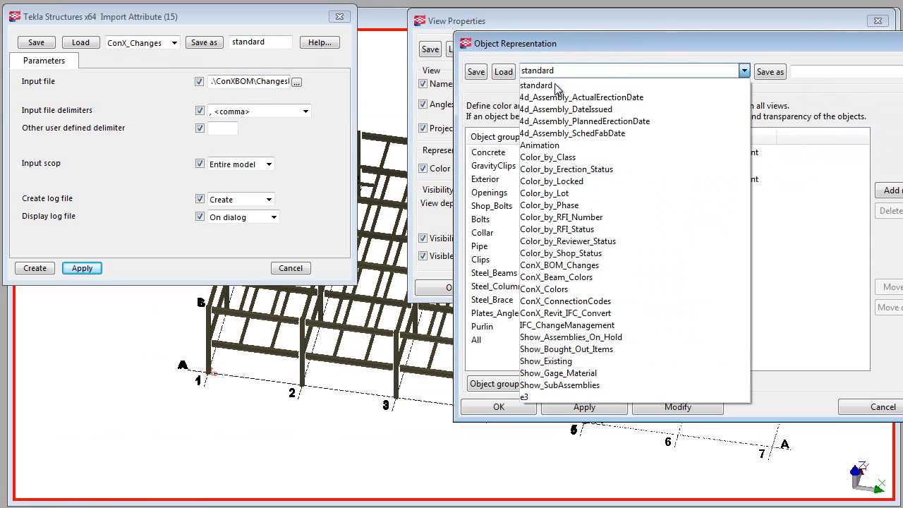
{"action": "left_click", "coordinate": [545, 265]}
{"action": "left_click", "coordinate": [504, 72]}
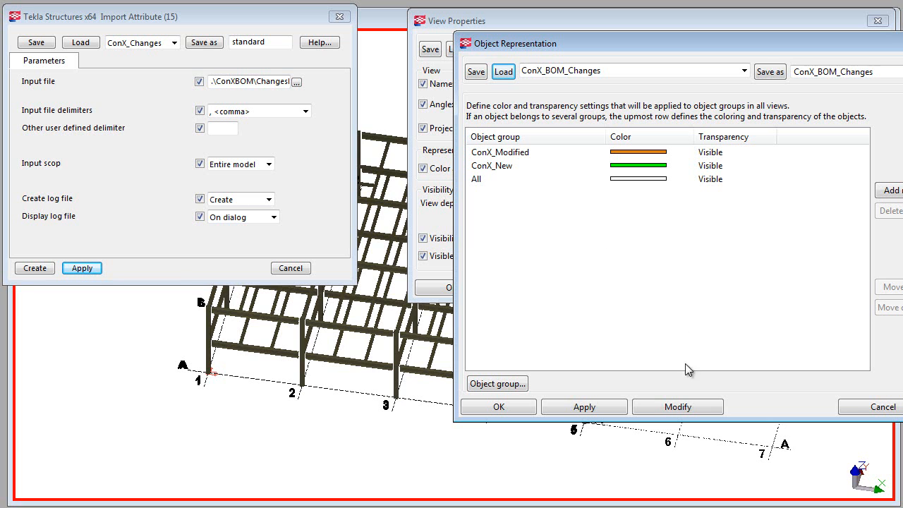
{"action": "left_click", "coordinate": [665, 407]}
{"action": "left_click", "coordinate": [504, 409]}
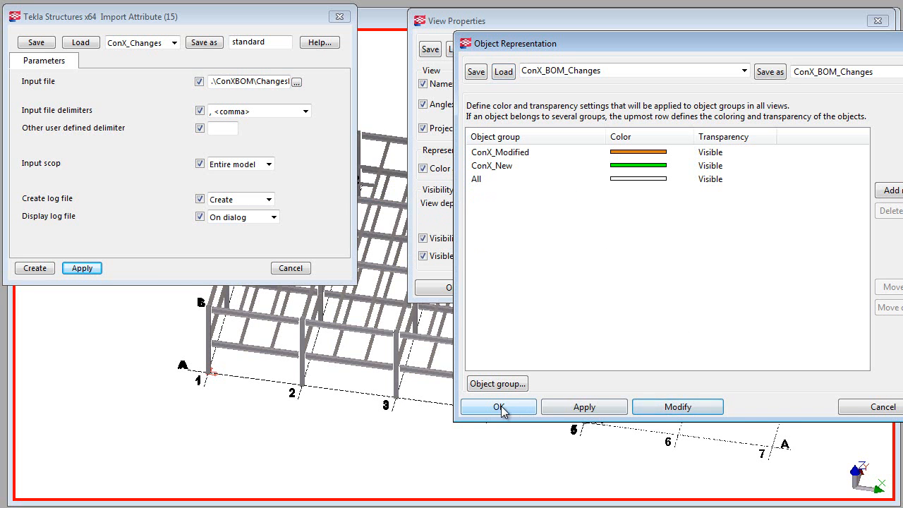
{"action": "left_click", "coordinate": [450, 289]}
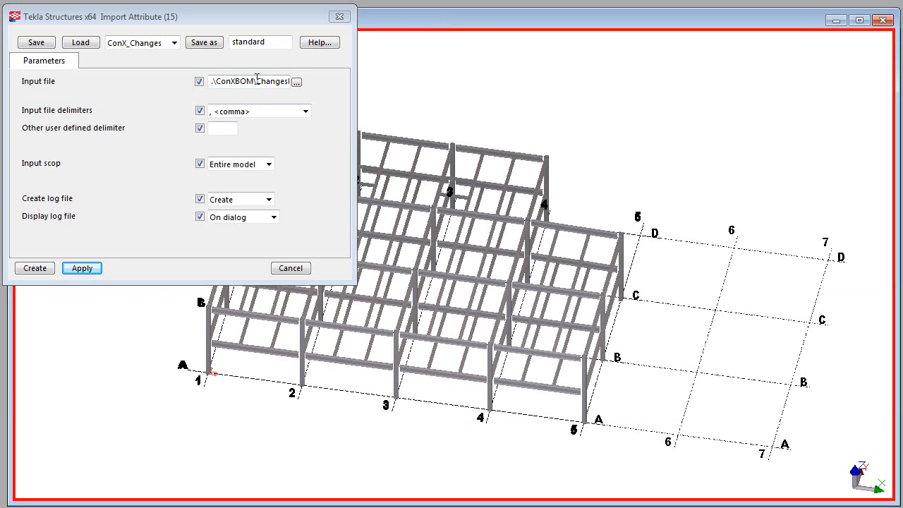
Step: Import the ConX BOM changes file attributes into the entire model, review the import log and close it
{"action": "left_click_drag", "start_coordinate": [257, 78], "coordinate": [293, 79]}
{"action": "left_click", "coordinate": [82, 268]}
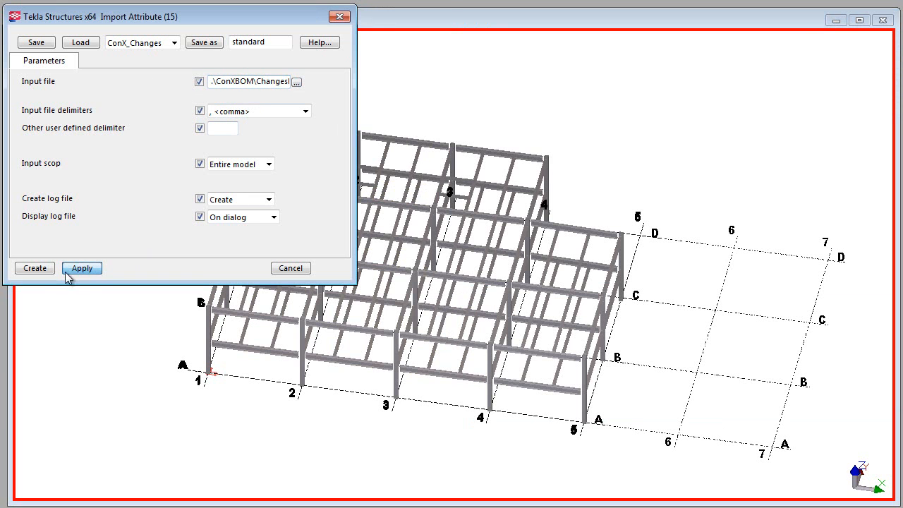
{"action": "left_click", "coordinate": [34, 268]}
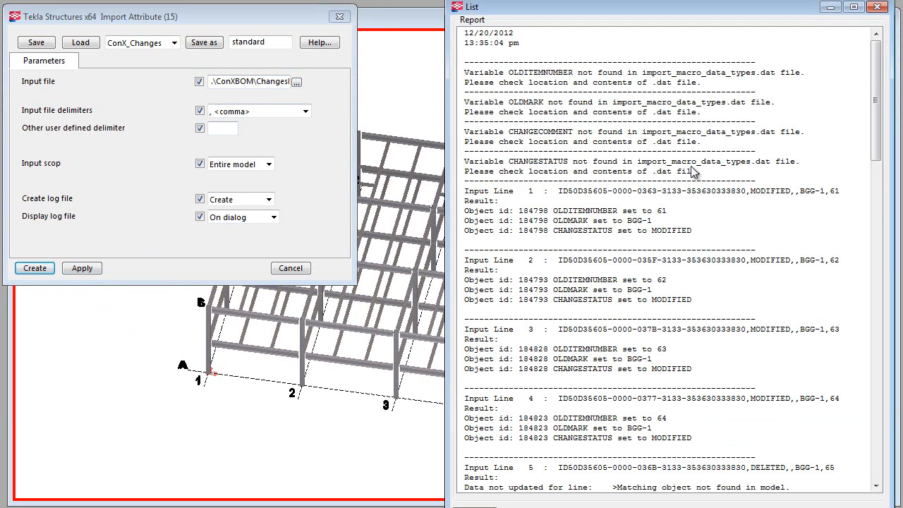
{"action": "left_click_drag", "start_coordinate": [876, 92], "coordinate": [875, 311]}
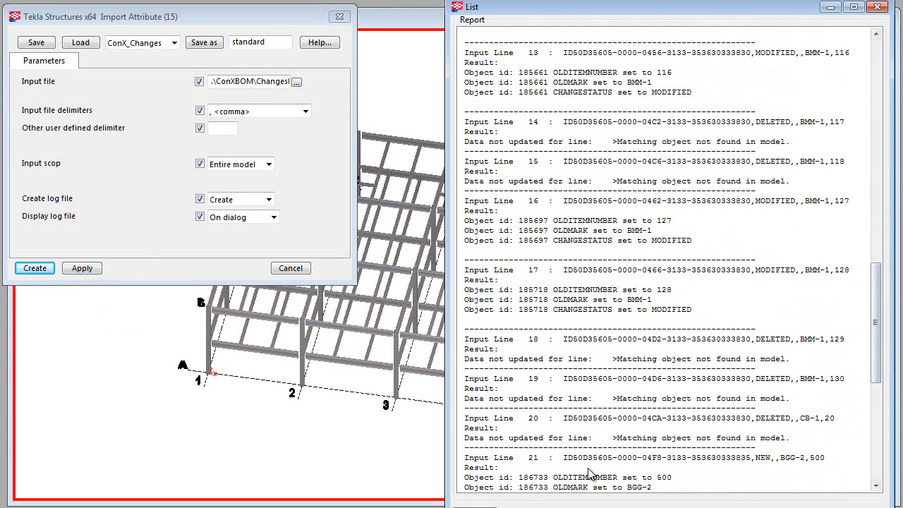
{"action": "left_click", "coordinate": [466, 507]}
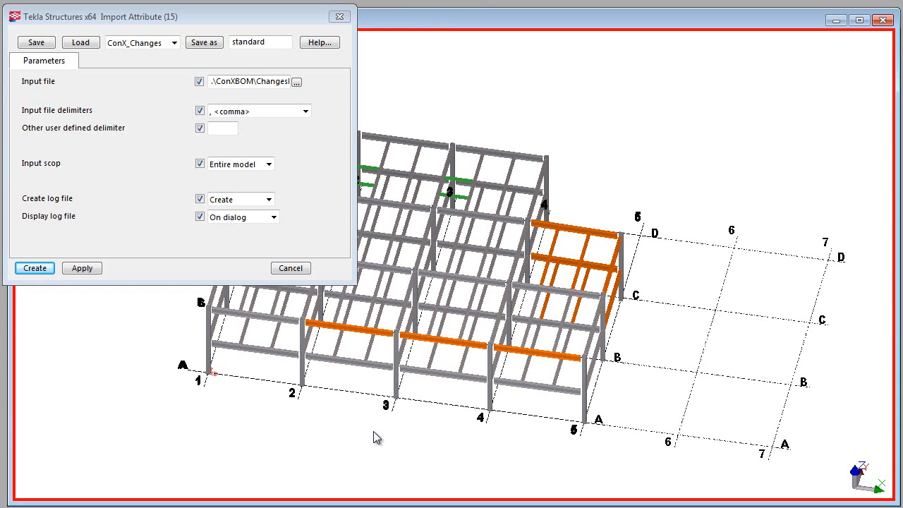
Step: Inspect the ConX Design user-defined attributes of the orange upper beam on grid D between grids 4 and 5, and close its properties
{"action": "middle_click_drag", "start_coordinate": [447, 246], "coordinate": [709, 243]}
{"action": "scroll", "coordinate": [729, 228], "scroll_direction": "up", "scroll_amount": 1}
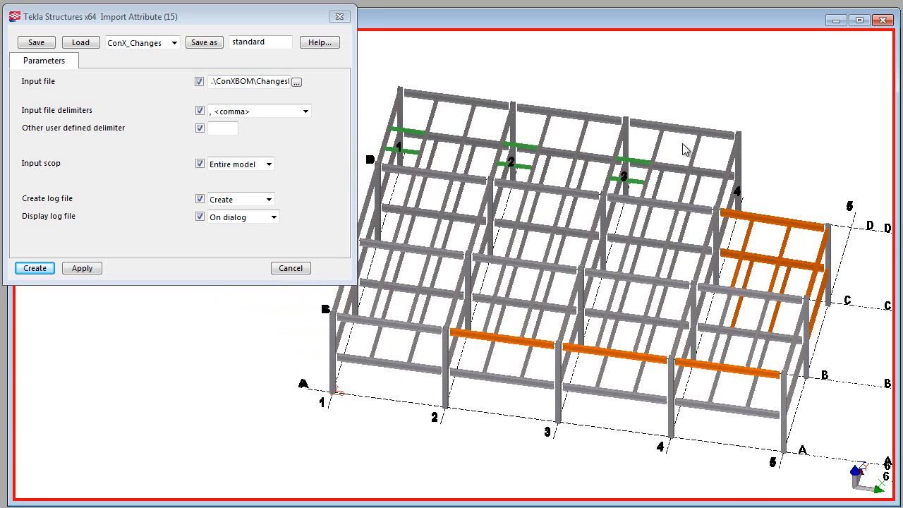
{"action": "double_click", "coordinate": [774, 227]}
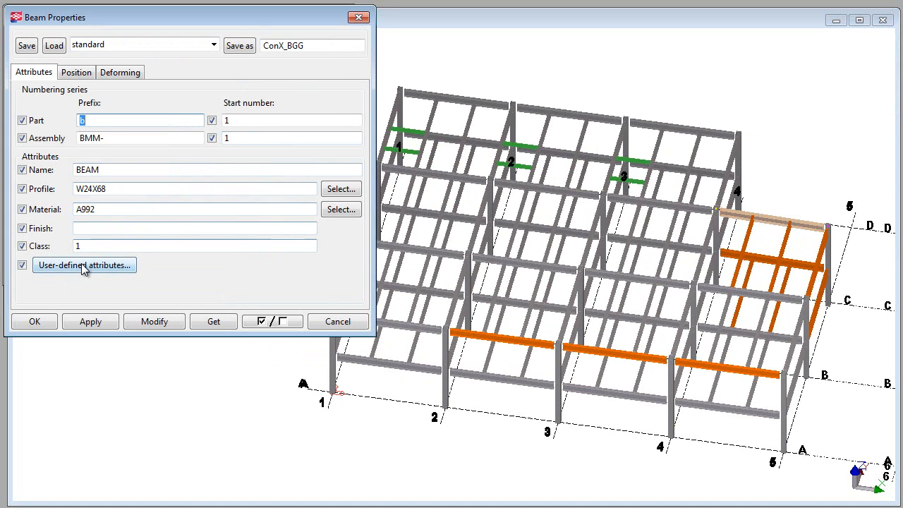
{"action": "left_click", "coordinate": [85, 266]}
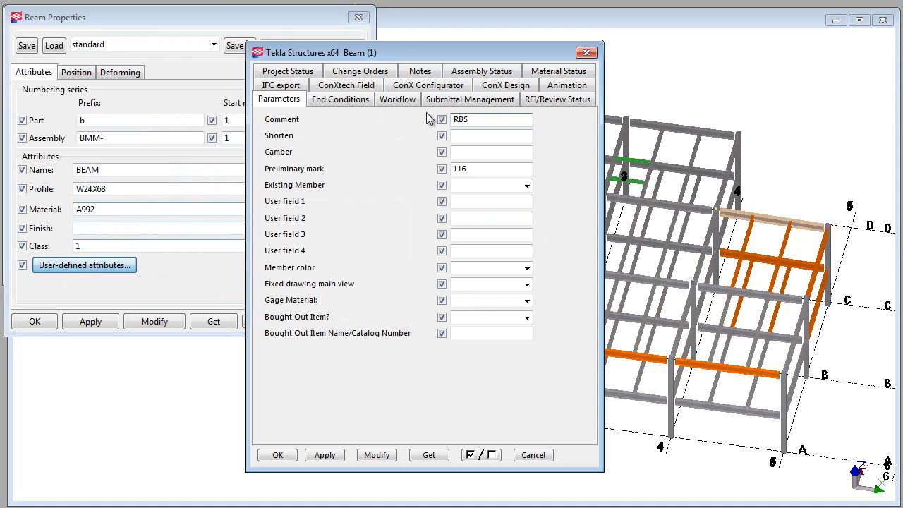
{"action": "left_click", "coordinate": [502, 89]}
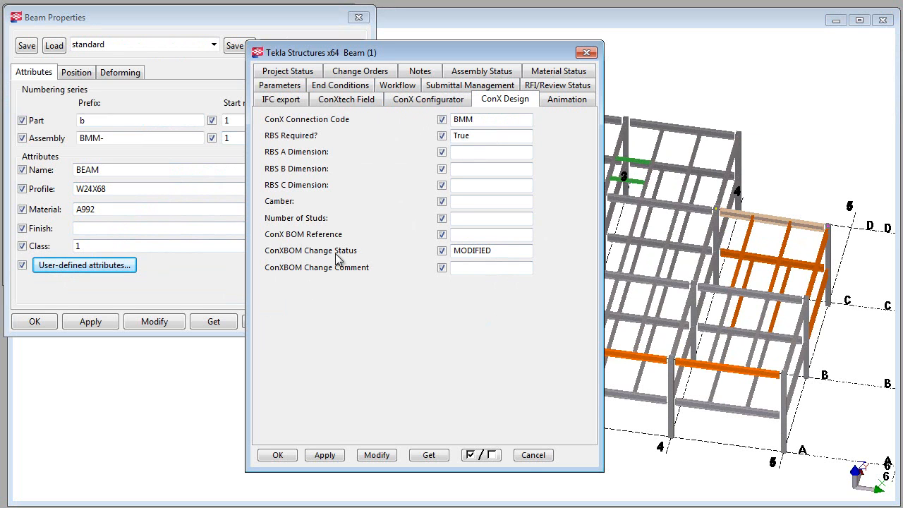
{"action": "left_click", "coordinate": [533, 456]}
{"action": "left_click", "coordinate": [632, 86]}
{"action": "middle_click_drag", "start_coordinate": [583, 139], "coordinate": [600, 137]}
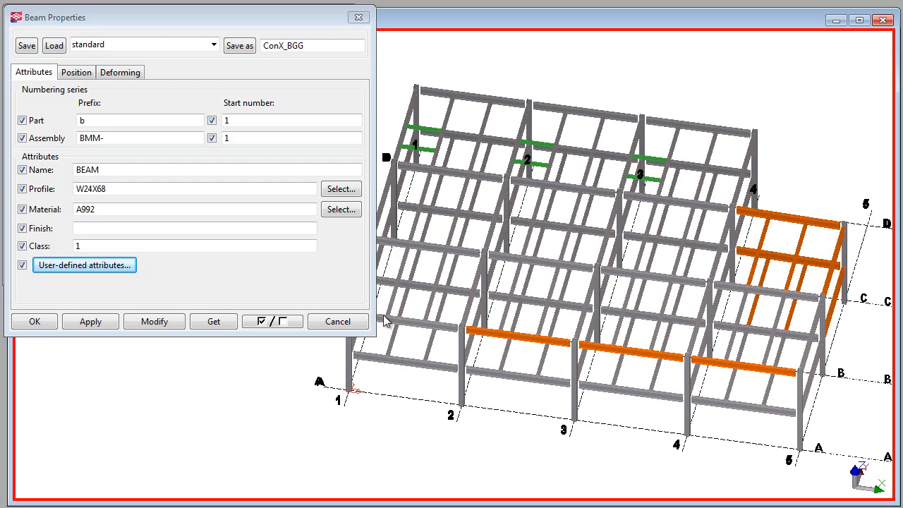
{"action": "left_click", "coordinate": [333, 322]}
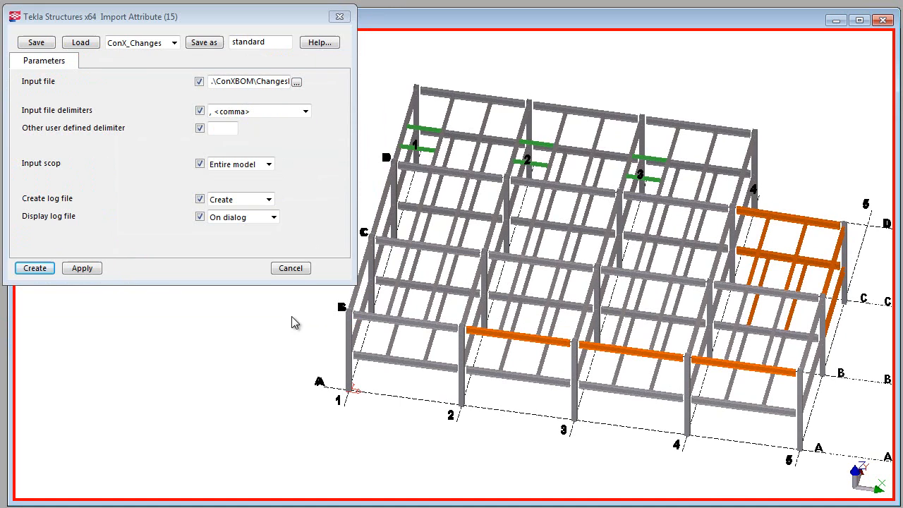
Step: Close the attribute import settings and bring the whole colour-coded frame into view
{"action": "left_click", "coordinate": [290, 268]}
{"action": "middle_click_drag", "start_coordinate": [286, 284], "coordinate": [190, 285]}
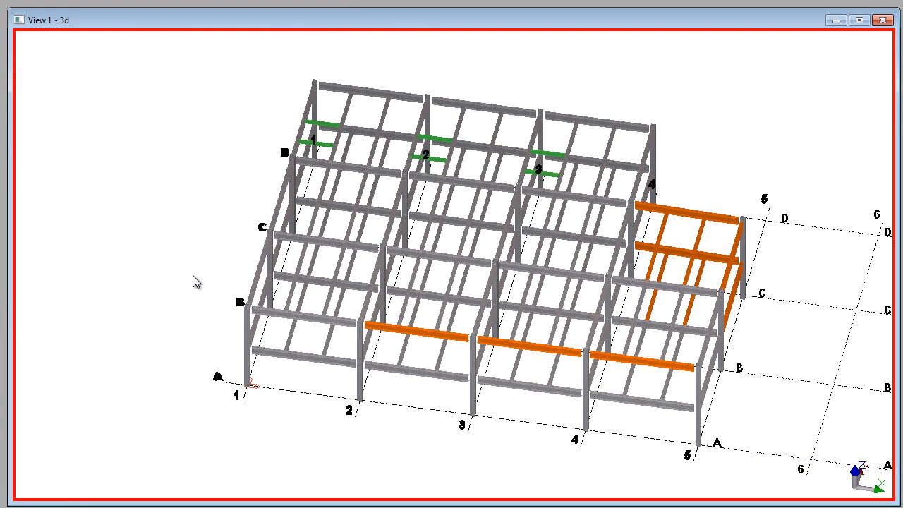
{"action": "middle_click_drag", "start_coordinate": [196, 282], "coordinate": [170, 282]}
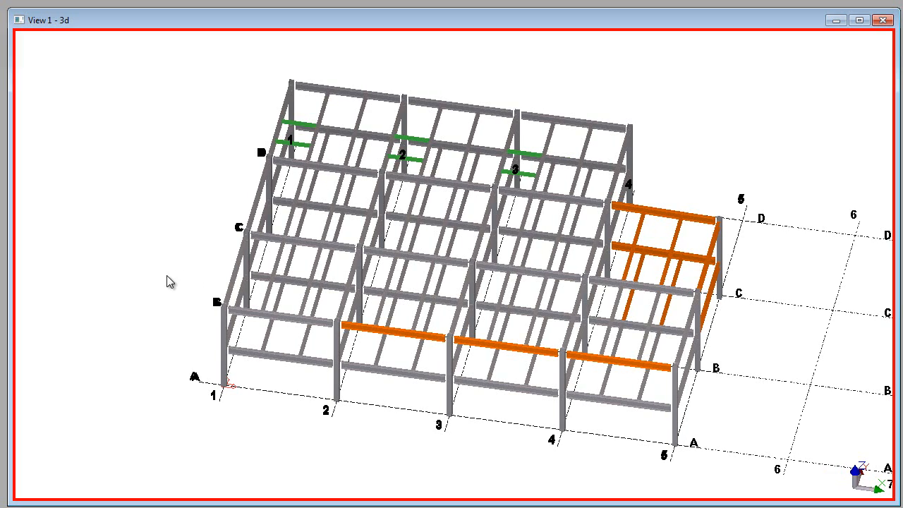